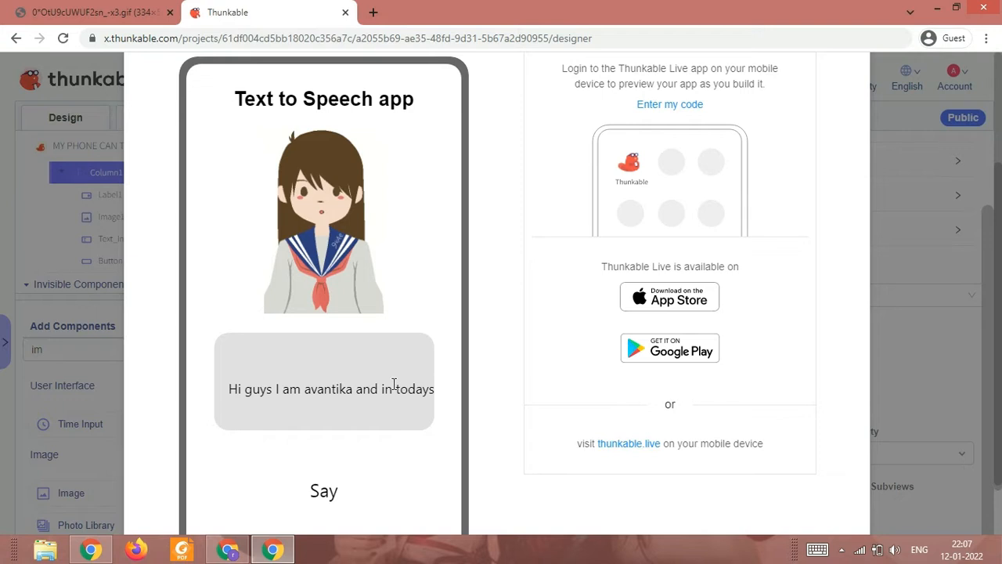
Find the Thunkable website through a web search in a new browser tab and enter its projects dashboard.
key("ctrl+t")
type("thun")
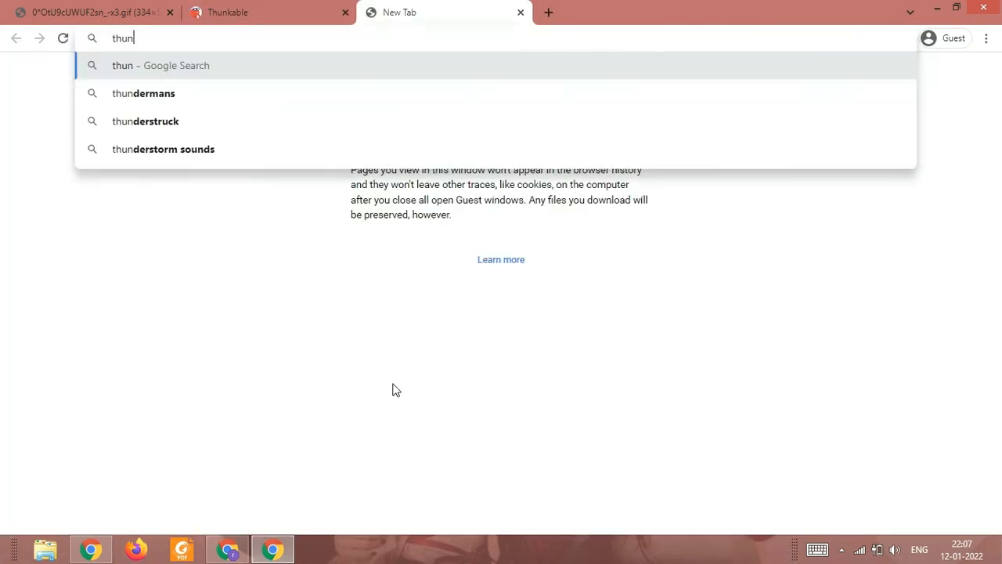
type("kable")
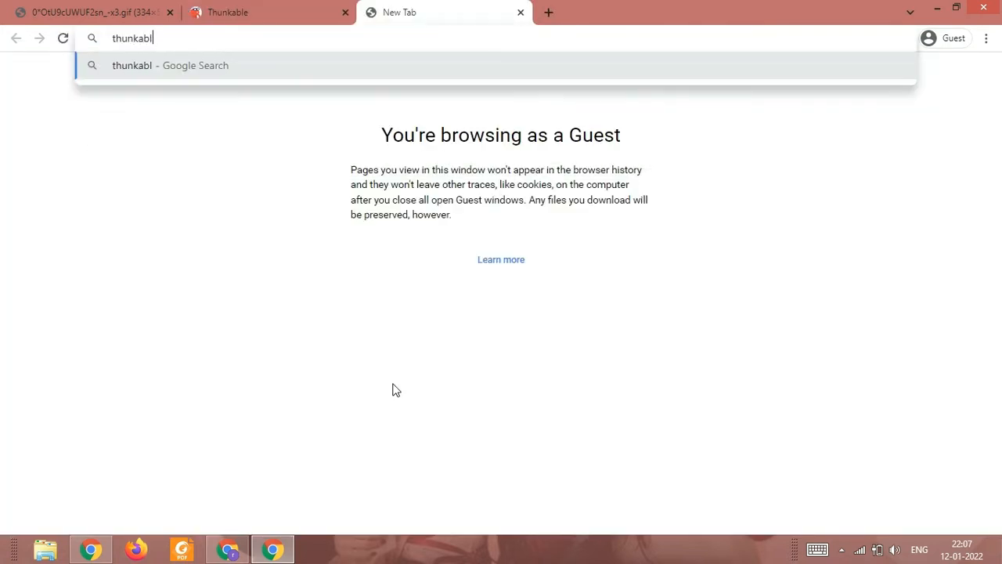
key("Return")
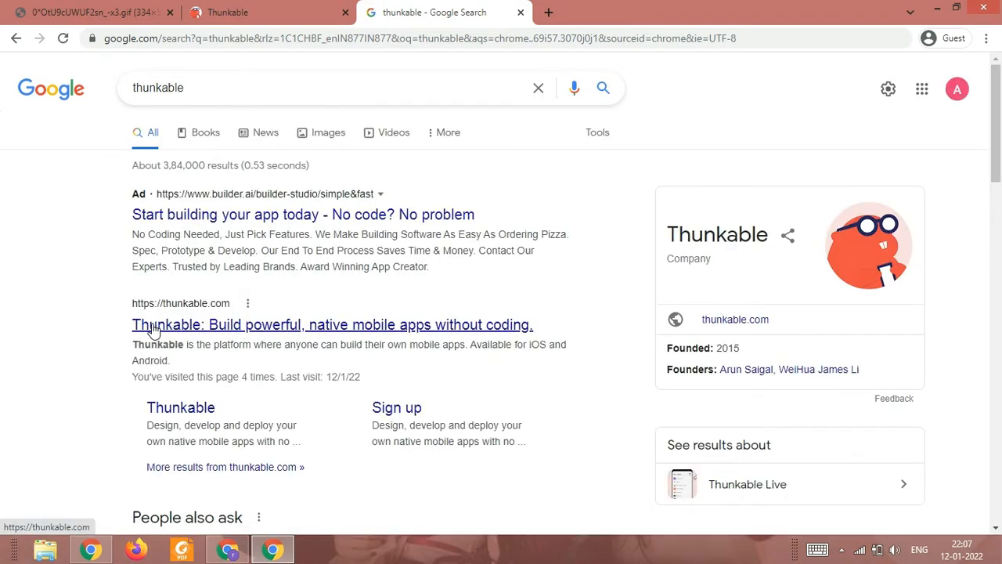
left_click(154, 330)
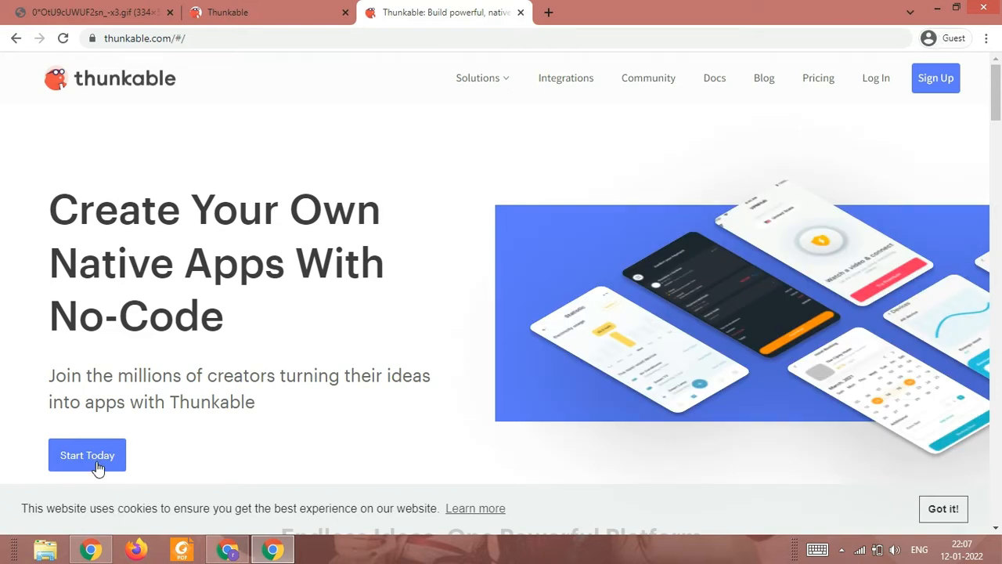
left_click(64, 456)
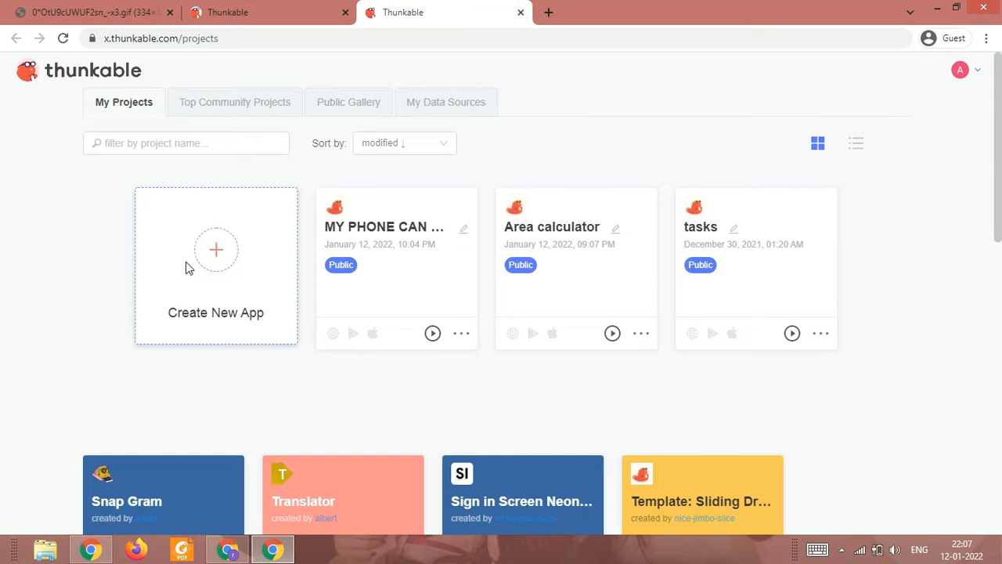
Create a new public project named "Text to speech app" in the Education category.
left_click(186, 267)
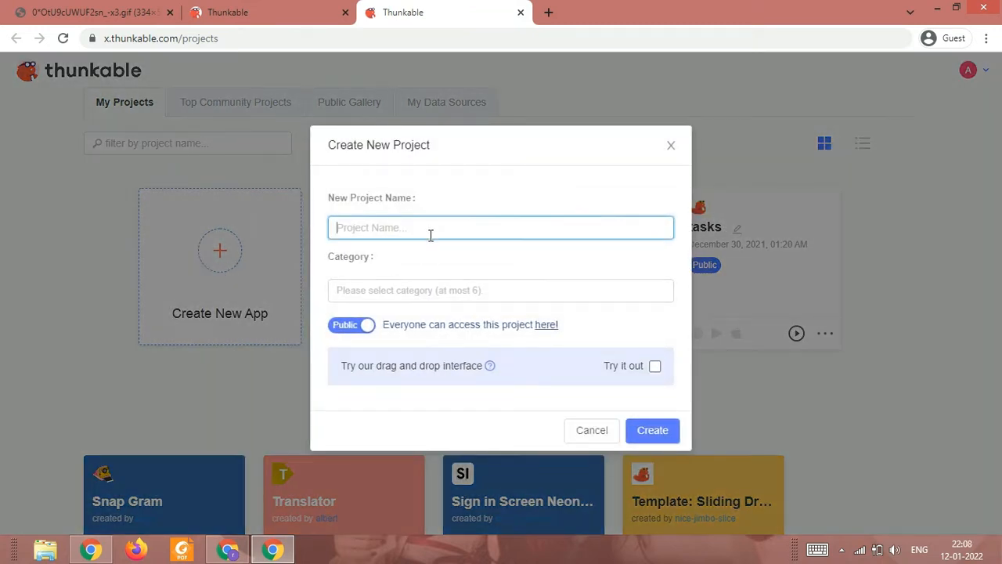
type("Text to speech app")
left_click(653, 369)
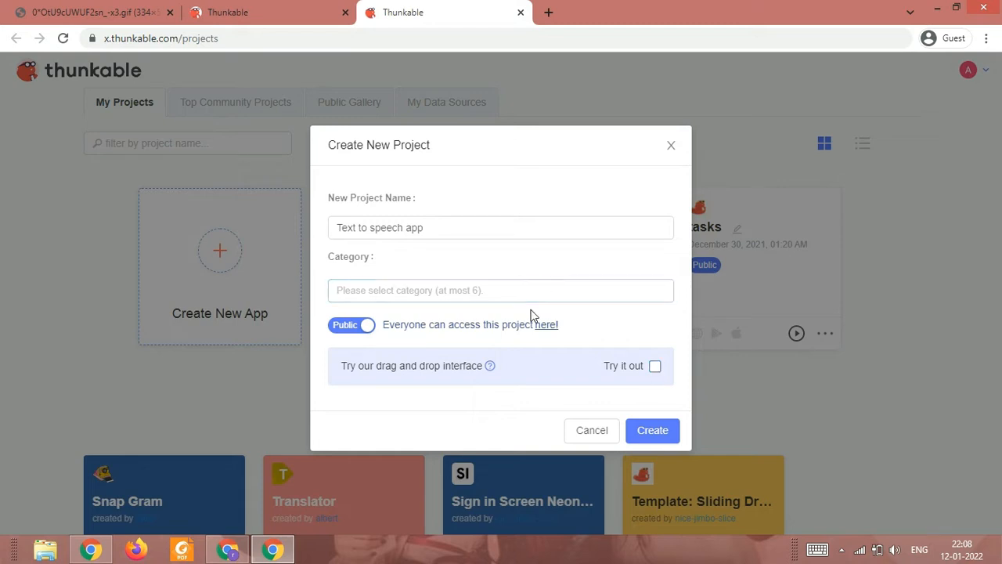
left_click(662, 444)
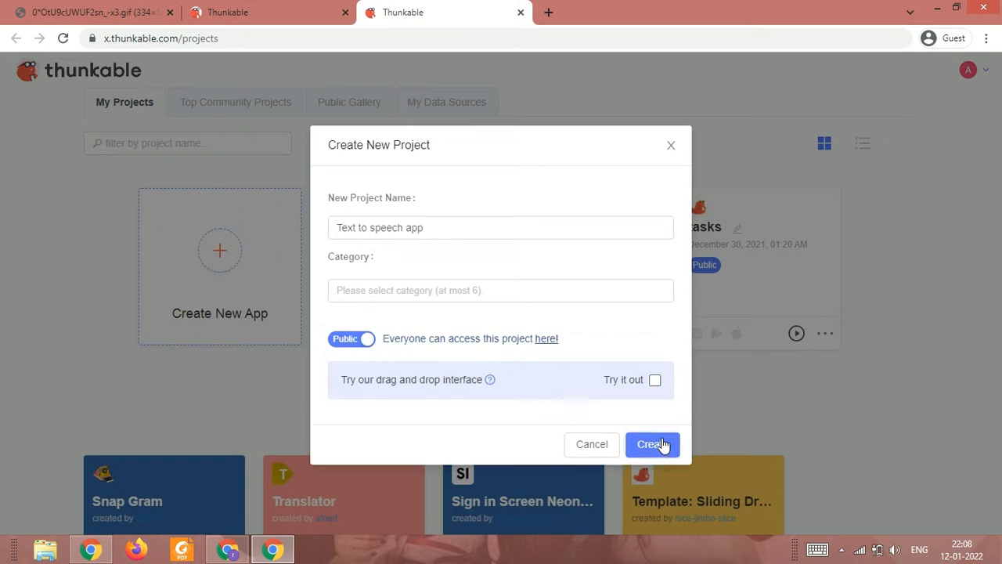
left_click(550, 296)
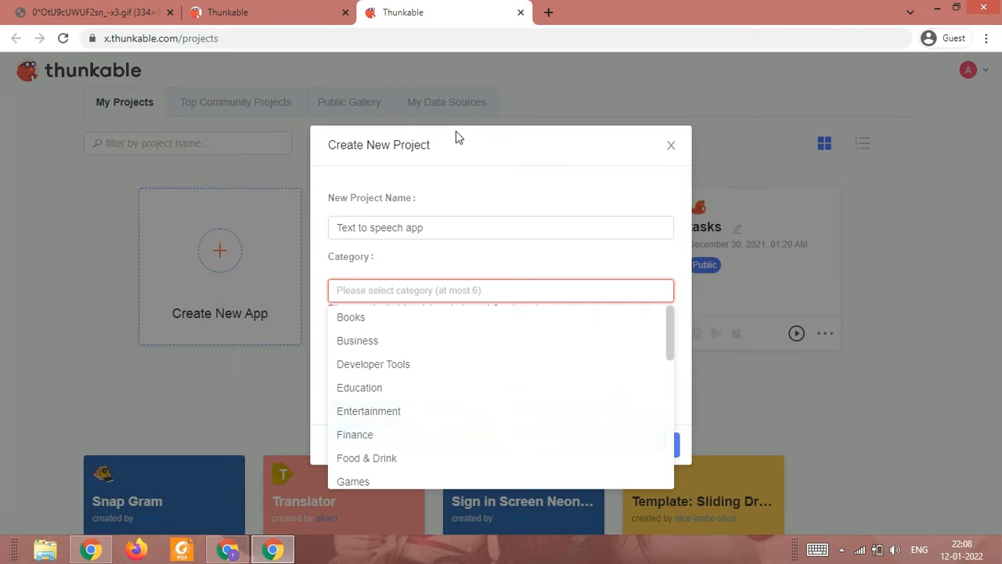
scroll(414, 402, "down", 5)
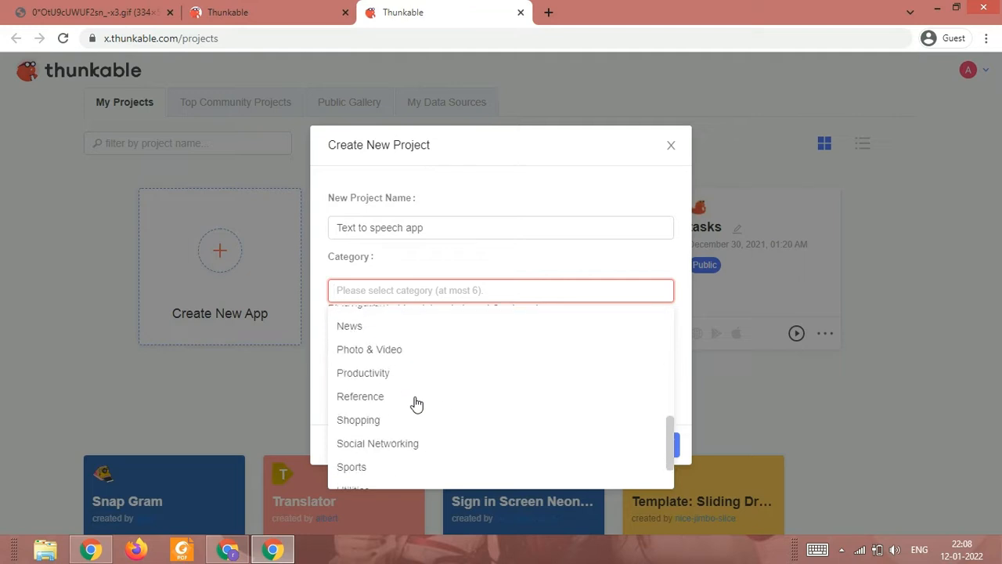
scroll(416, 403, "up", 3)
scroll(416, 403, "up", 3)
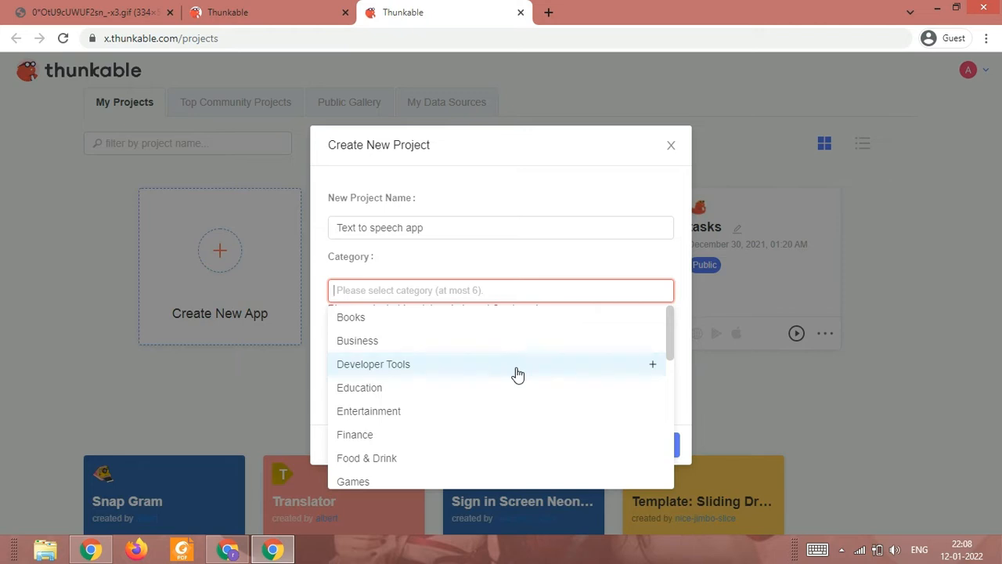
left_click(475, 386)
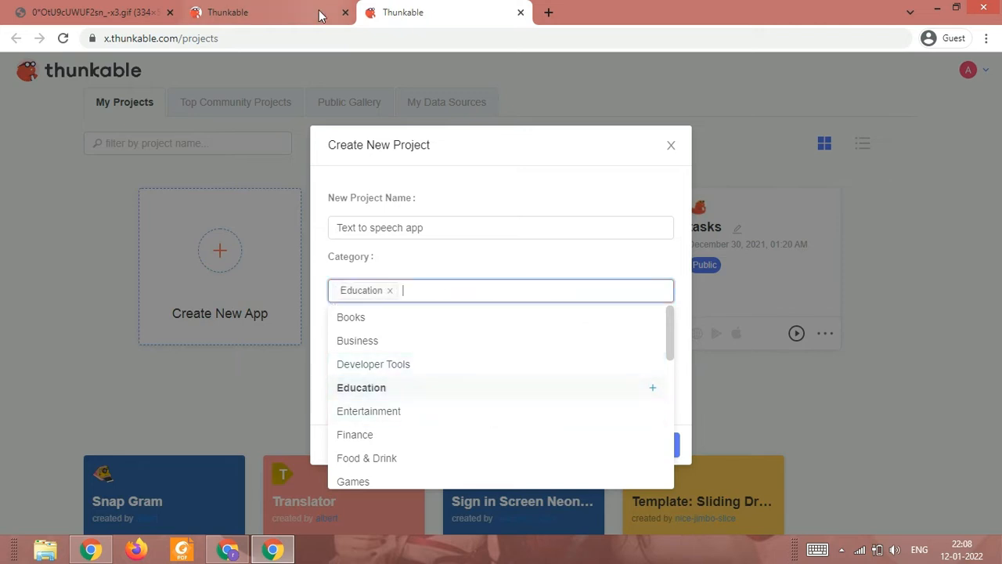
left_click(436, 270)
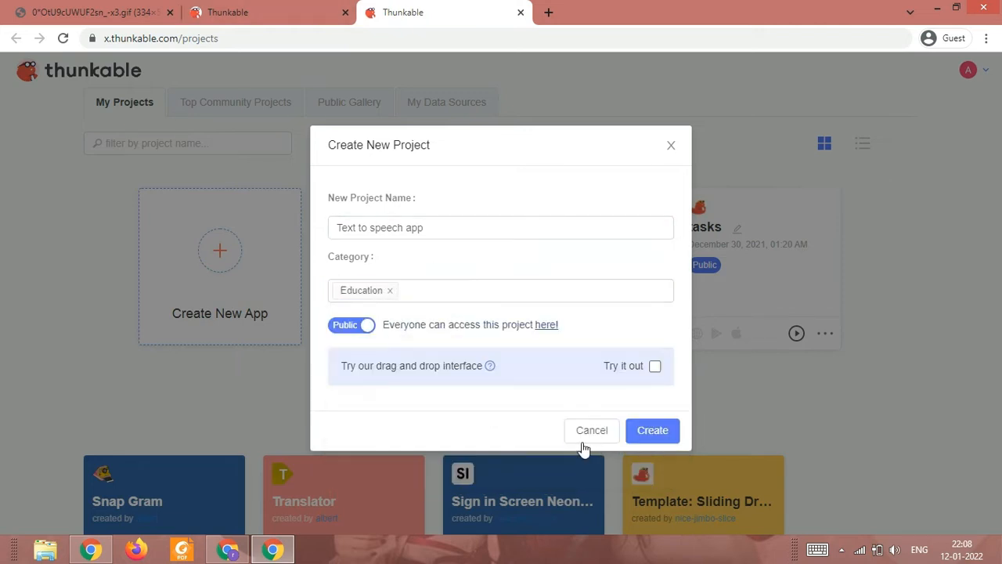
left_click(646, 435)
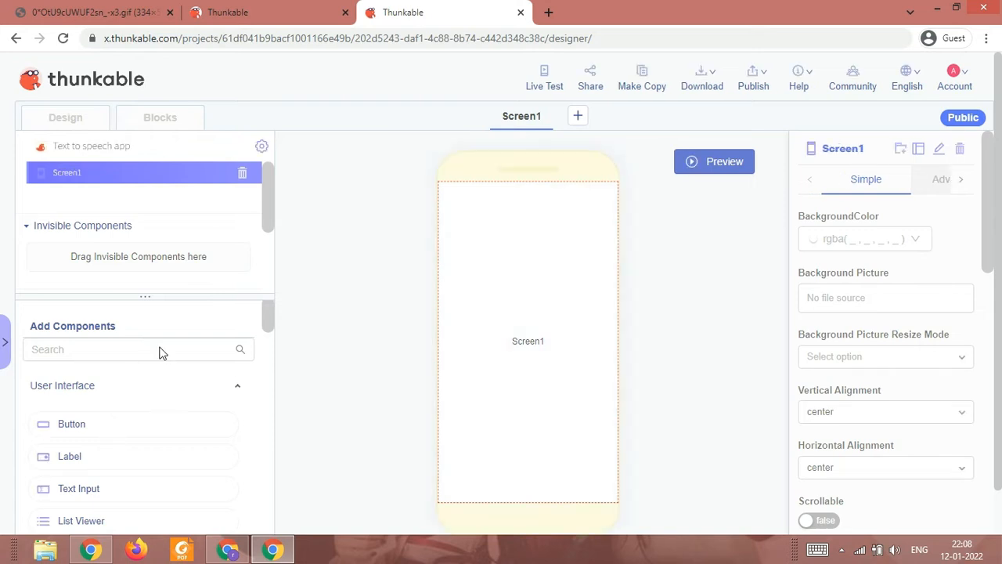
Find the Column layout component and place it on Screen1.
left_click(227, 350)
type("col")
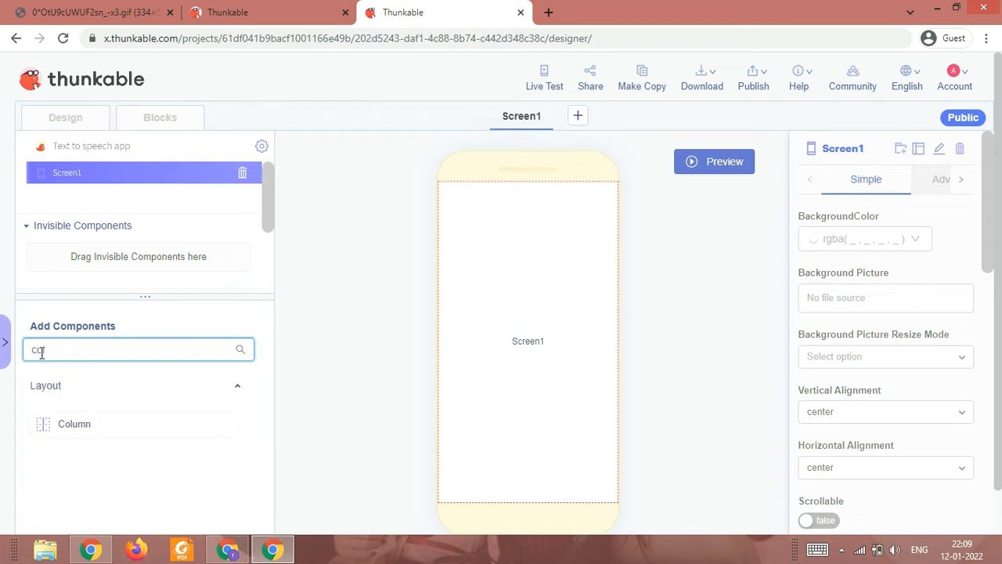
left_click_drag(56, 420, 462, 376)
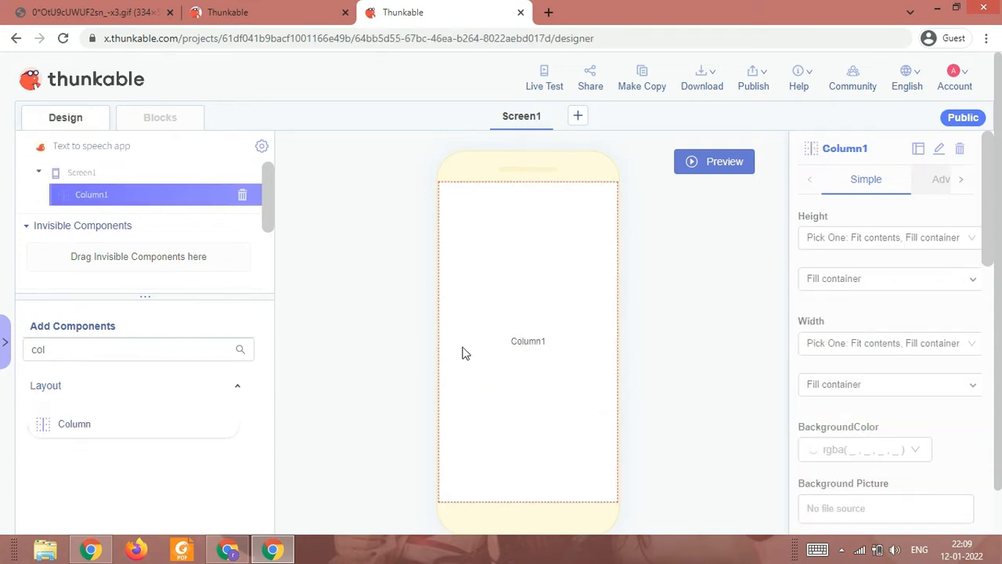
Check the finished example app in the other tab, then add a Label component inside the new project's column.
scroll(533, 352, "down", 1)
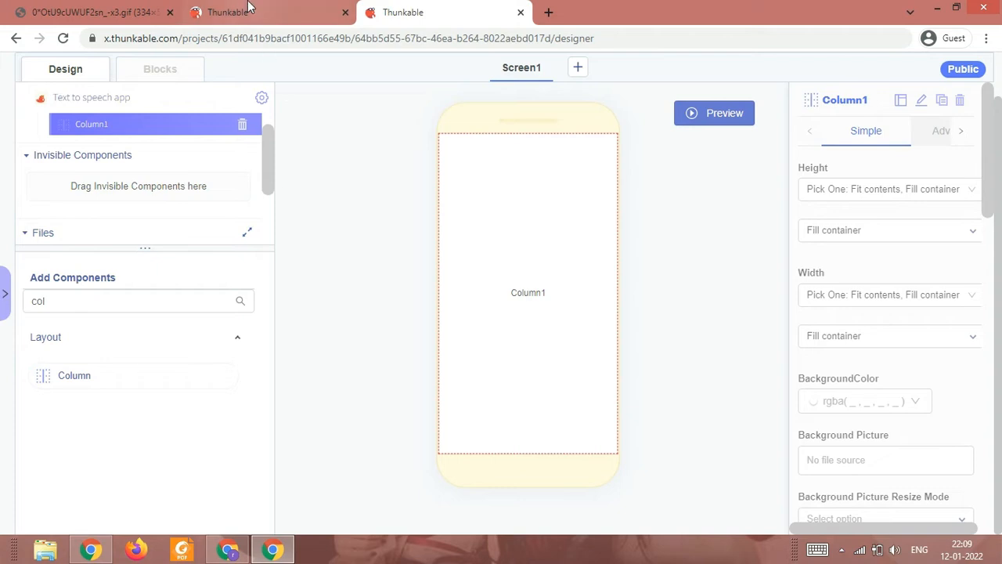
left_click(245, 10)
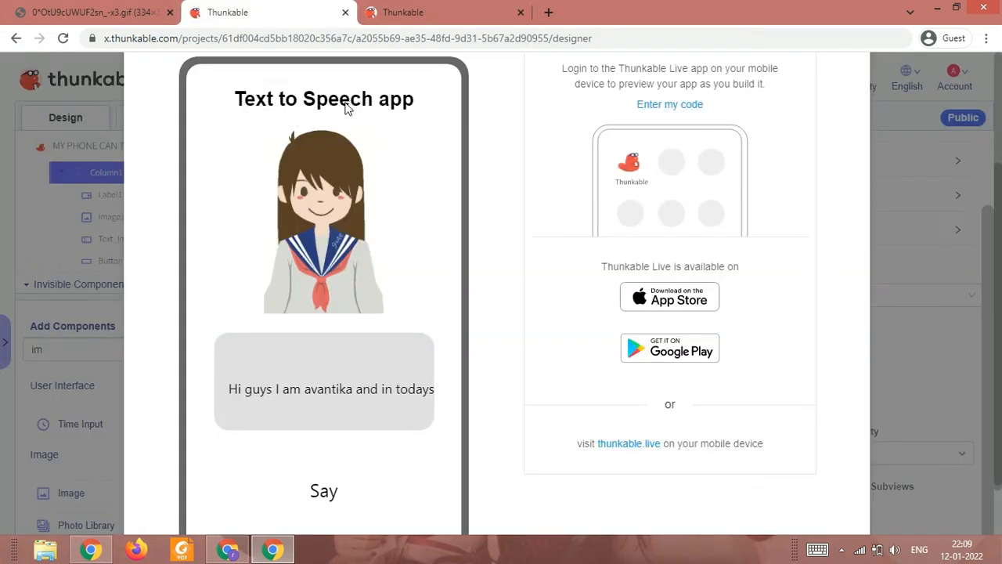
key("ctrl+Tab")
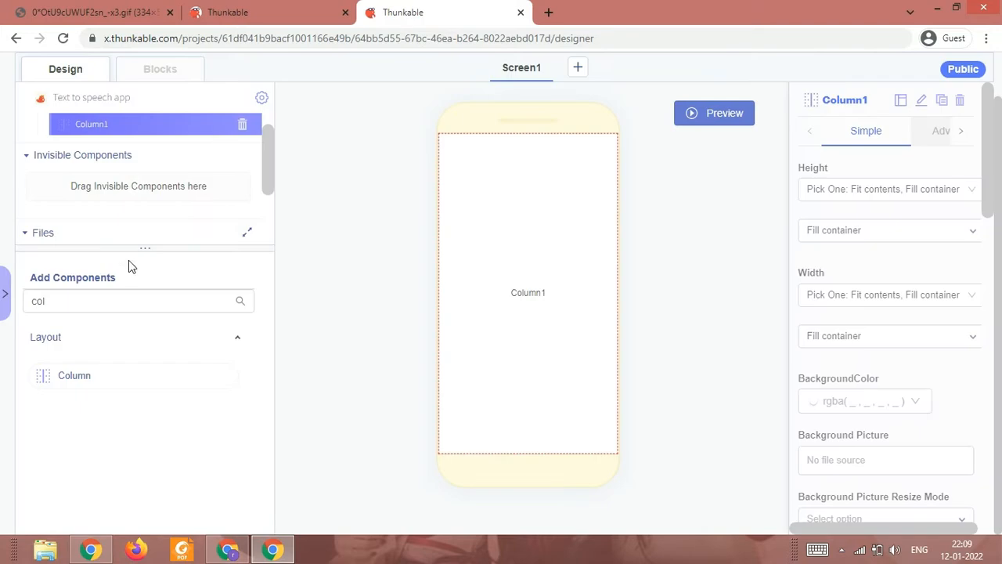
double_click(117, 302)
key("BackSpace")
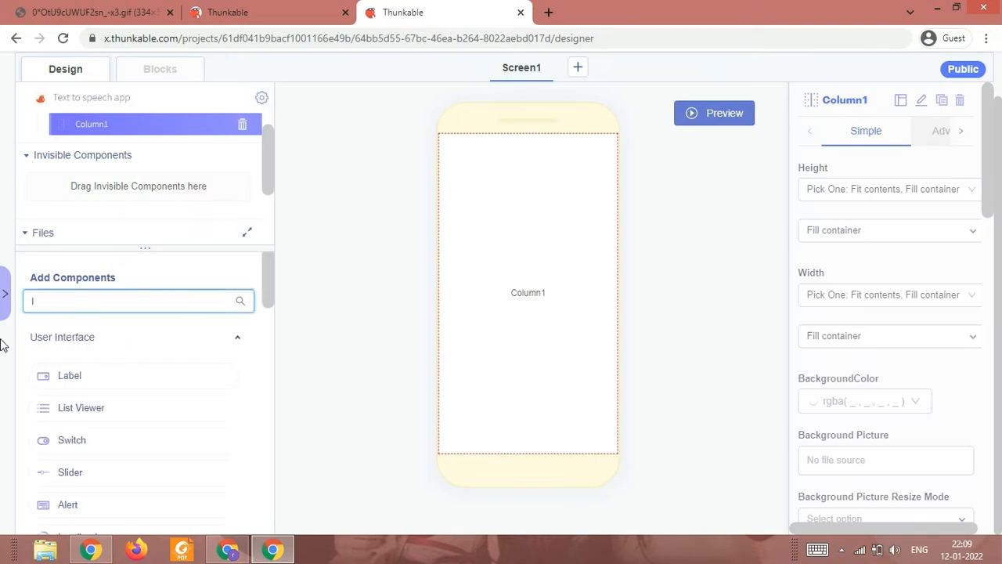
left_click_drag(72, 375, 486, 181)
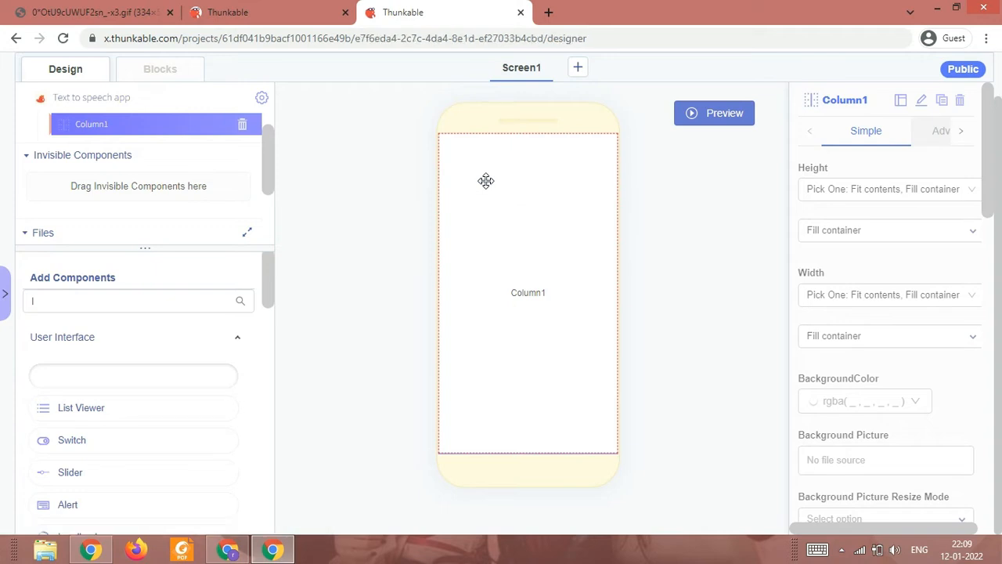
Change the label's text to "Text to speech app".
double_click(877, 189)
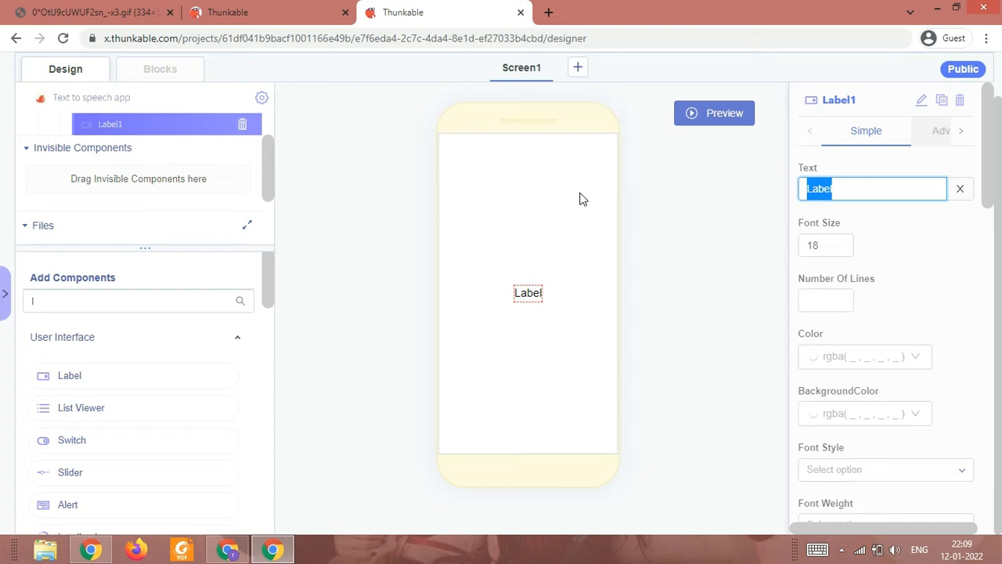
type("Text")
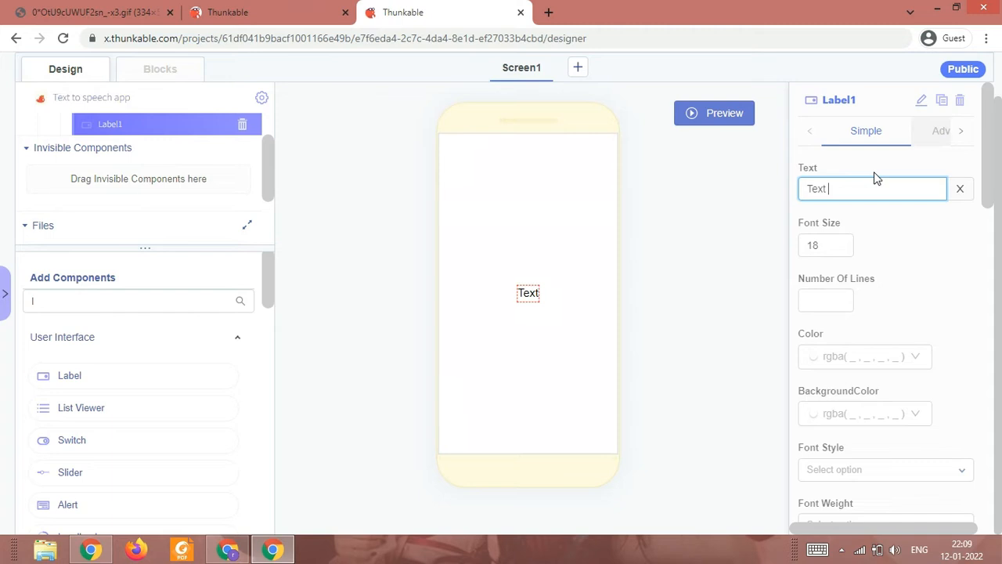
type("to speech app")
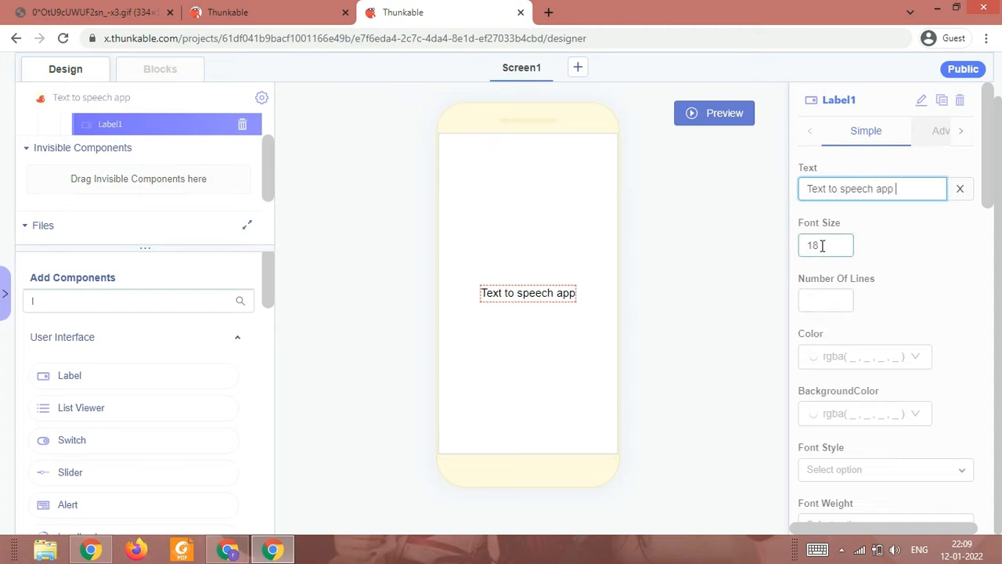
Try font sizes 25 and 35 on the title label, then set its font size to 30.
left_click_drag(818, 245, 689, 253)
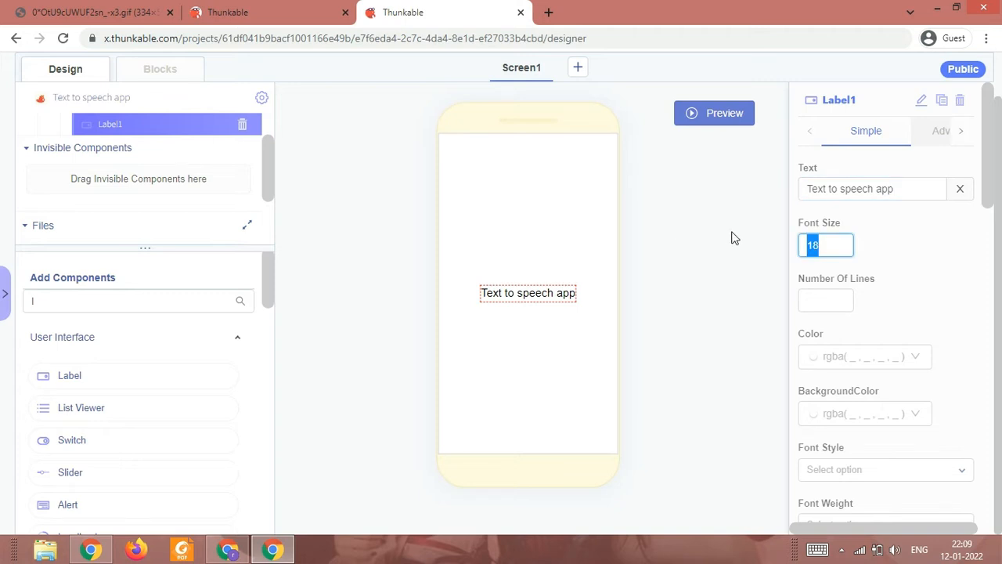
type("25")
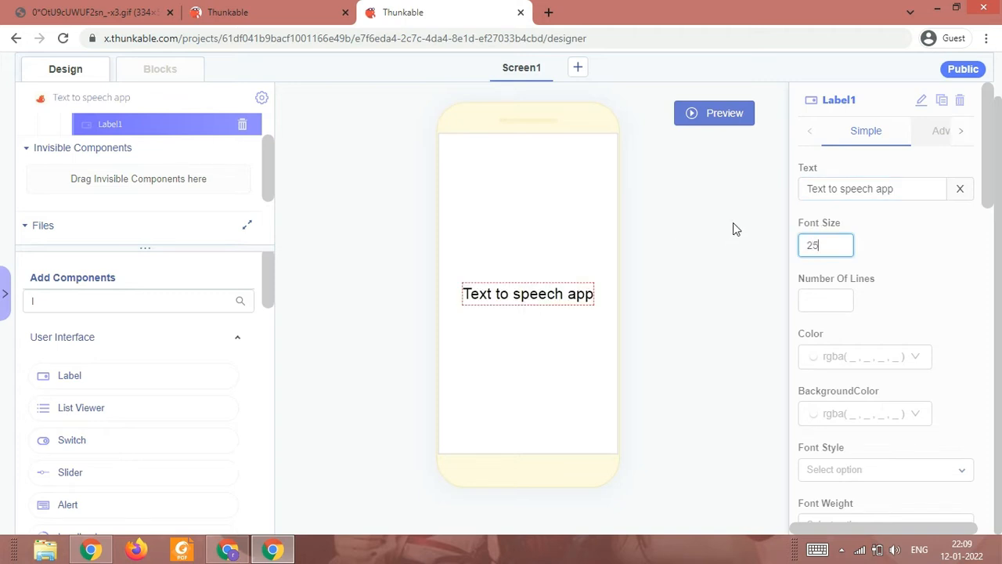
left_click_drag(832, 253, 787, 253)
type("35")
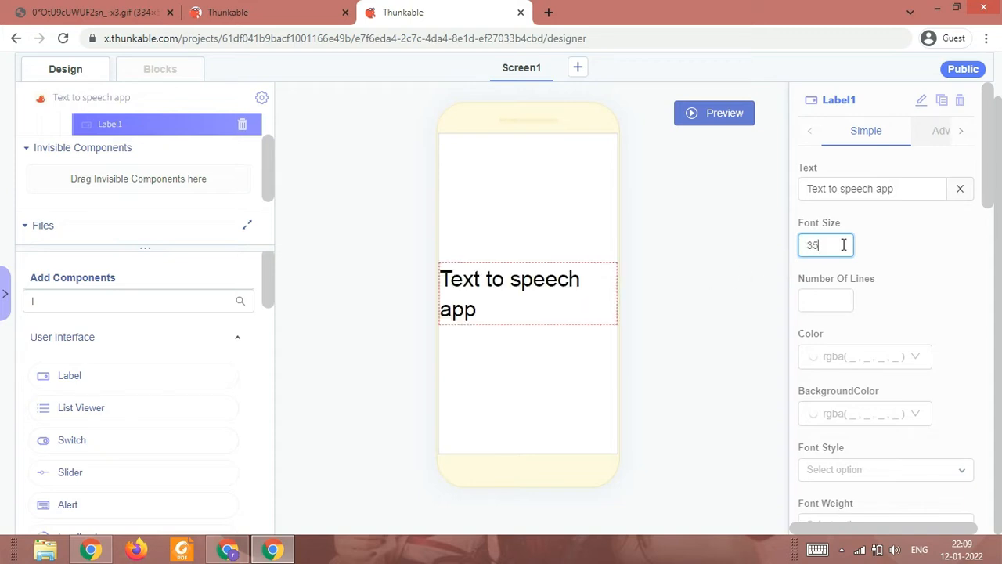
key("BackSpace")
type("0")
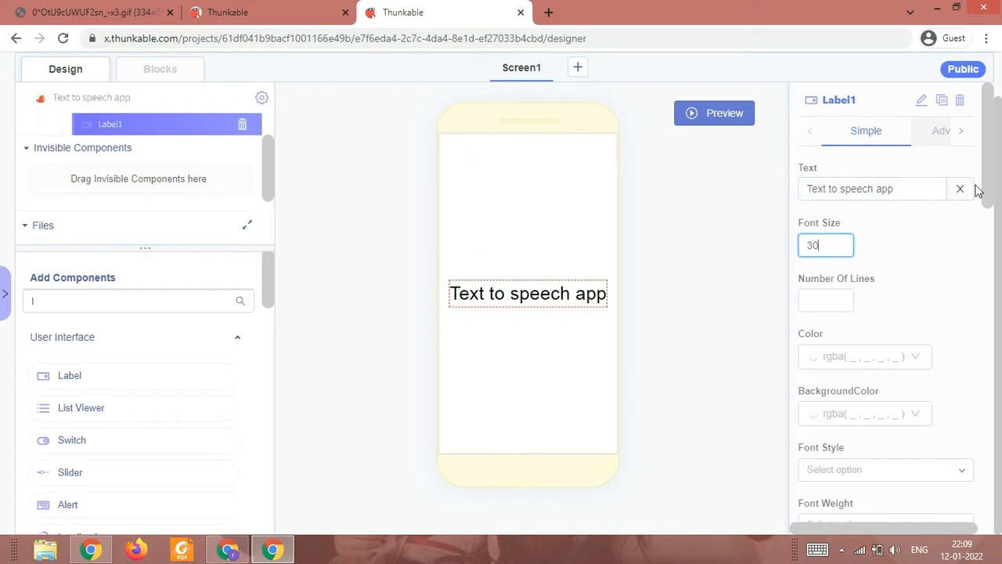
Set the title label's font weight to bold in its advanced text style properties.
left_click(920, 143)
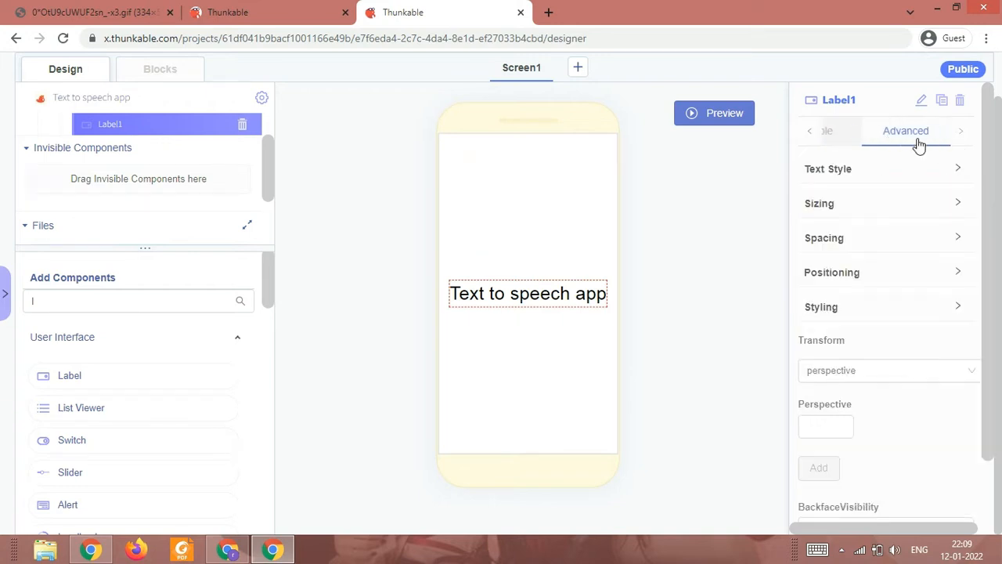
left_click(845, 176)
scroll(855, 298, "down", 1)
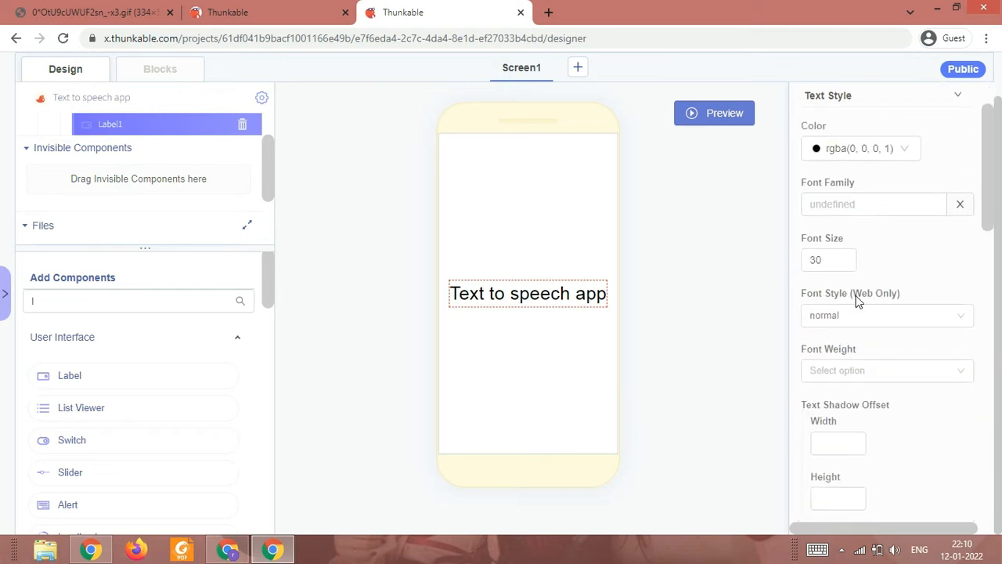
scroll(856, 296, "down", 1)
scroll(856, 342, "down", 1)
scroll(855, 341, "up", 1)
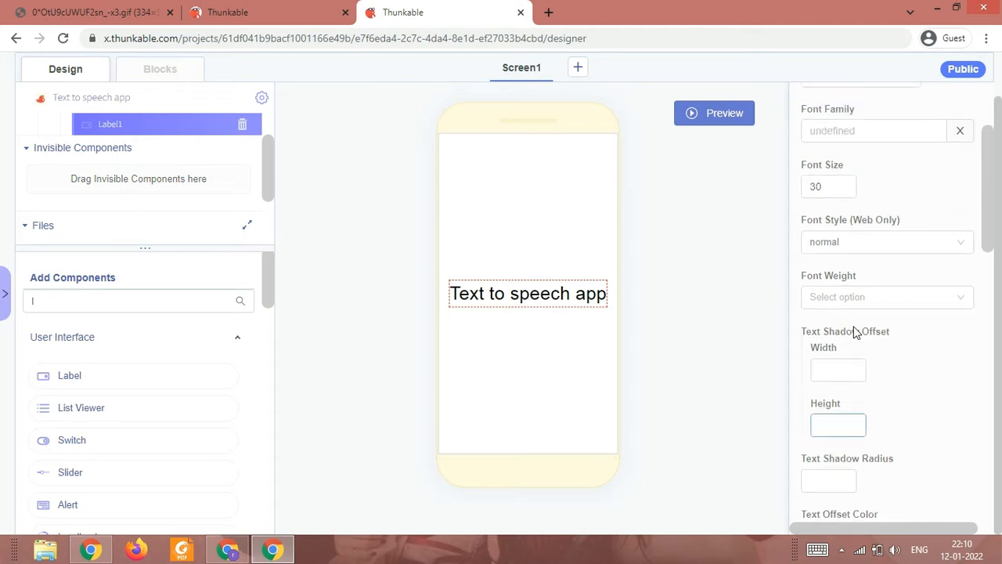
left_click(853, 307)
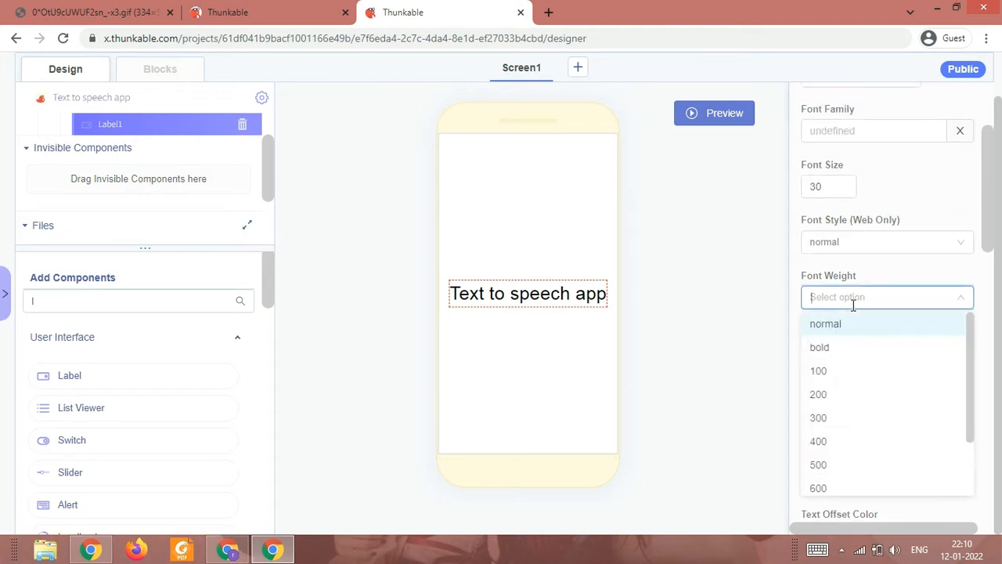
left_click(848, 347)
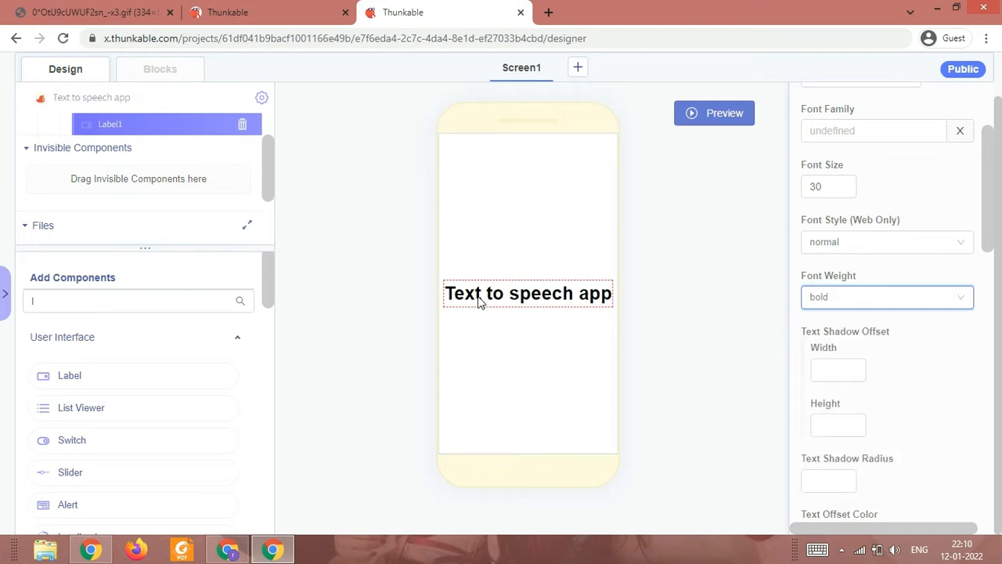
Try font weights 200, 500 and 900 on the title label.
left_click(812, 304)
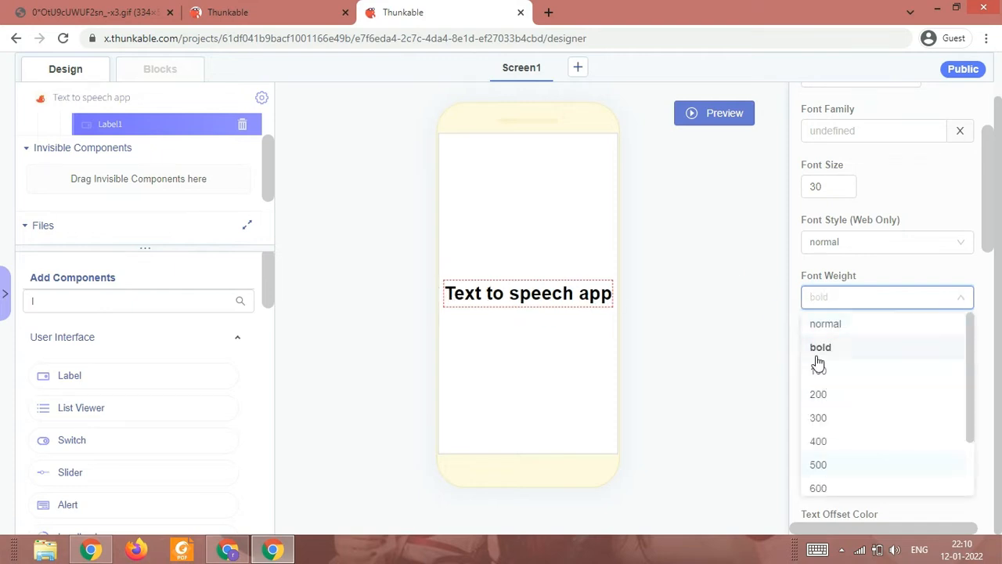
scroll(845, 452, "down", 1)
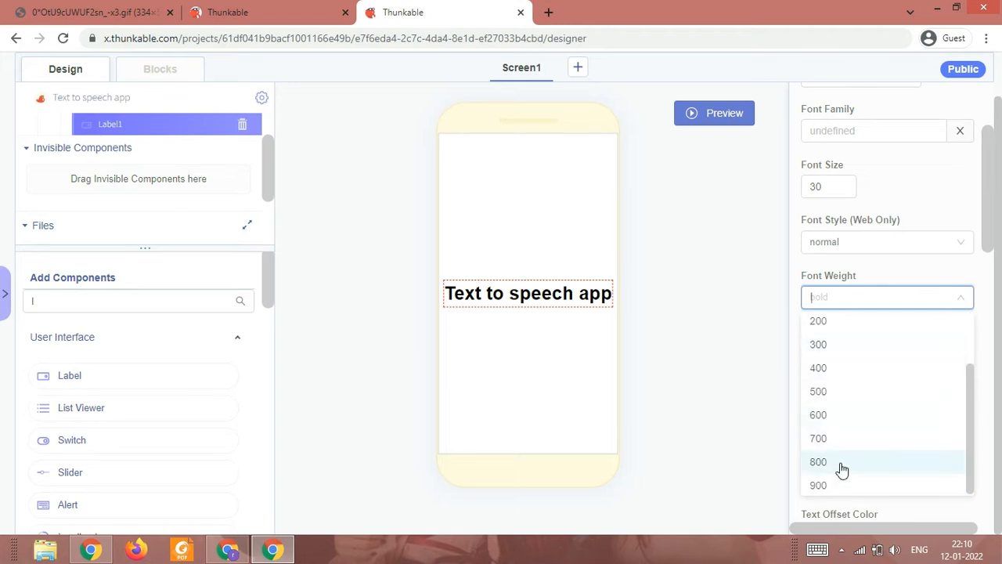
scroll(831, 392, "up", 1)
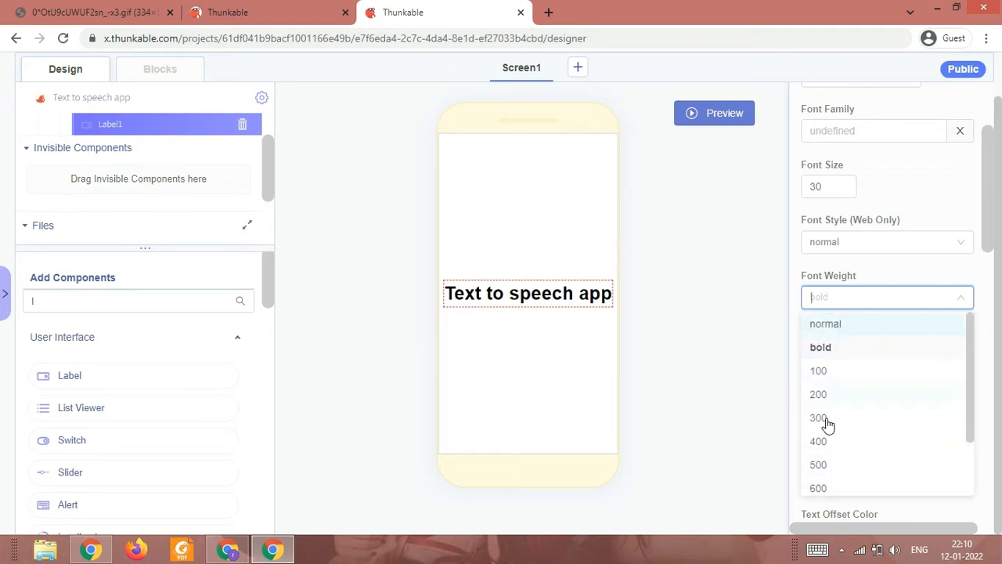
scroll(827, 420, "down", 1)
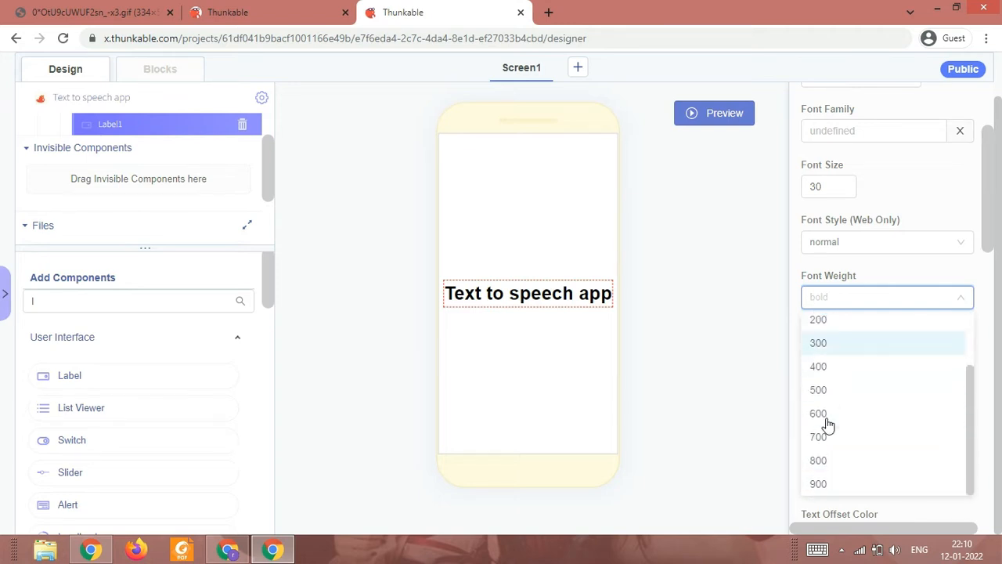
left_click(832, 327)
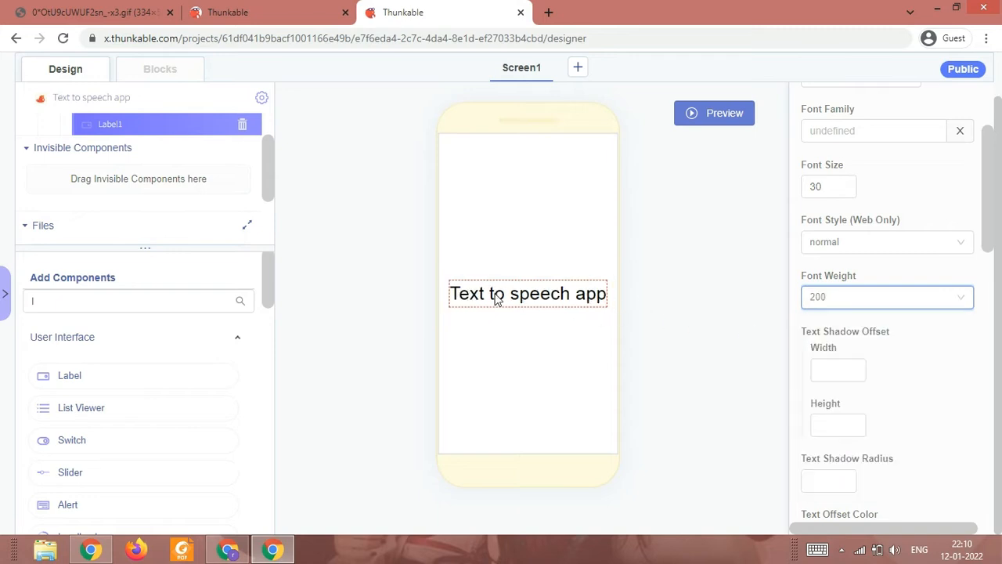
left_click(812, 304)
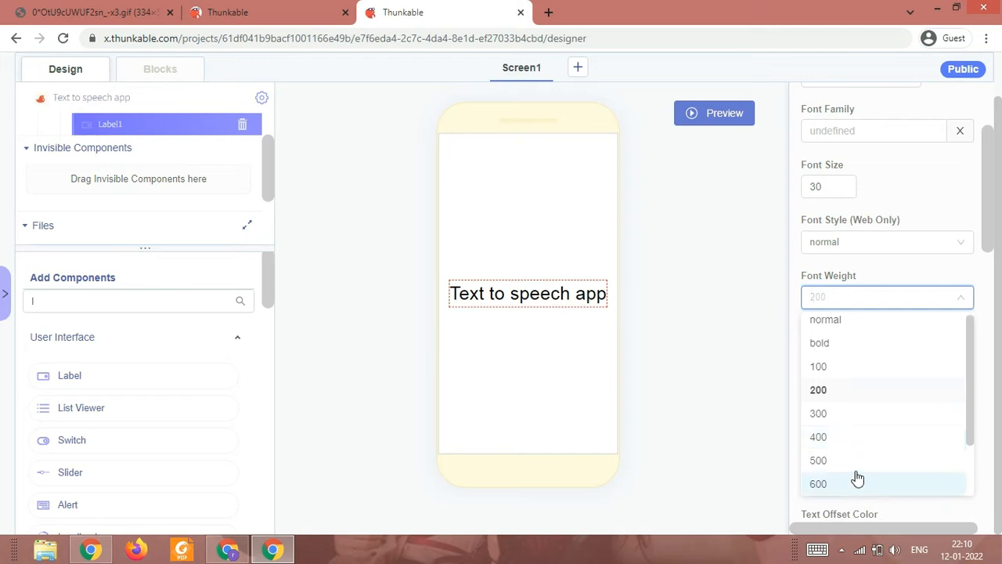
left_click(856, 470)
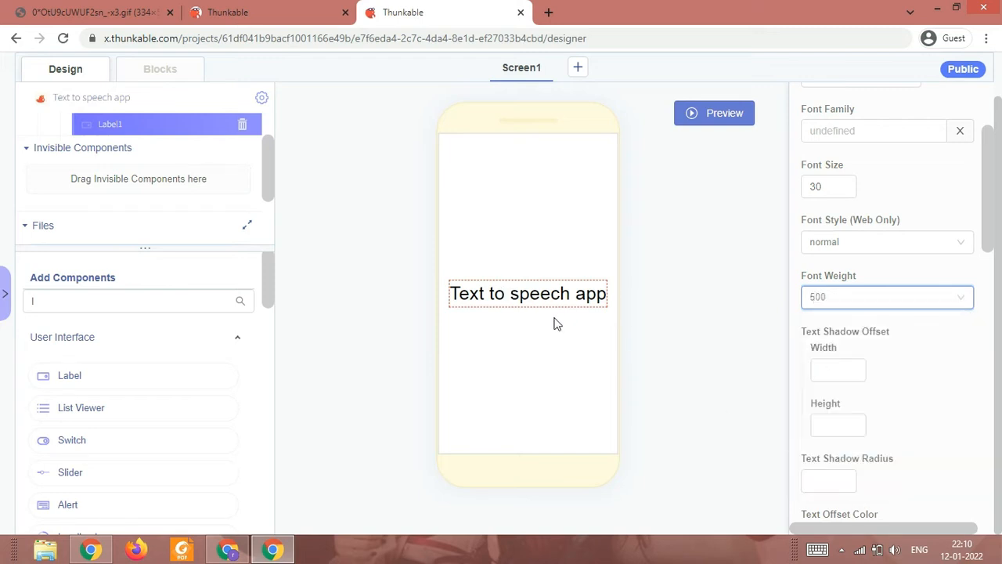
left_click(826, 315)
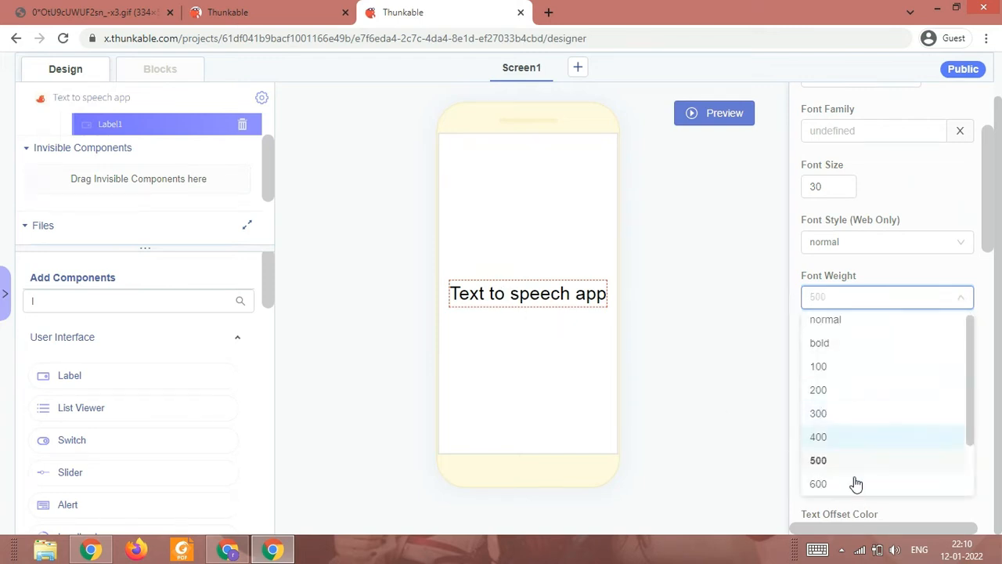
scroll(853, 479, "down", 2)
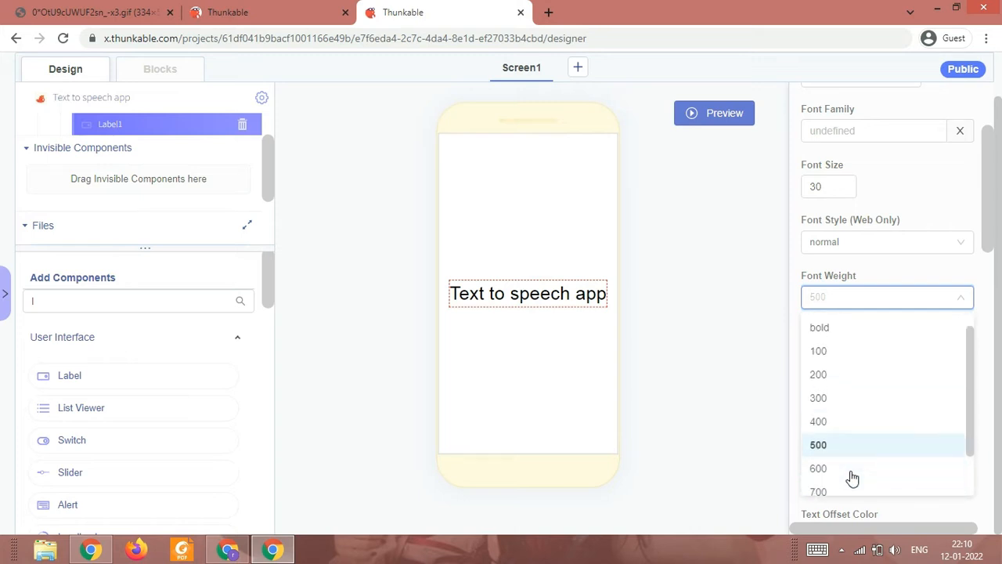
key("Return")
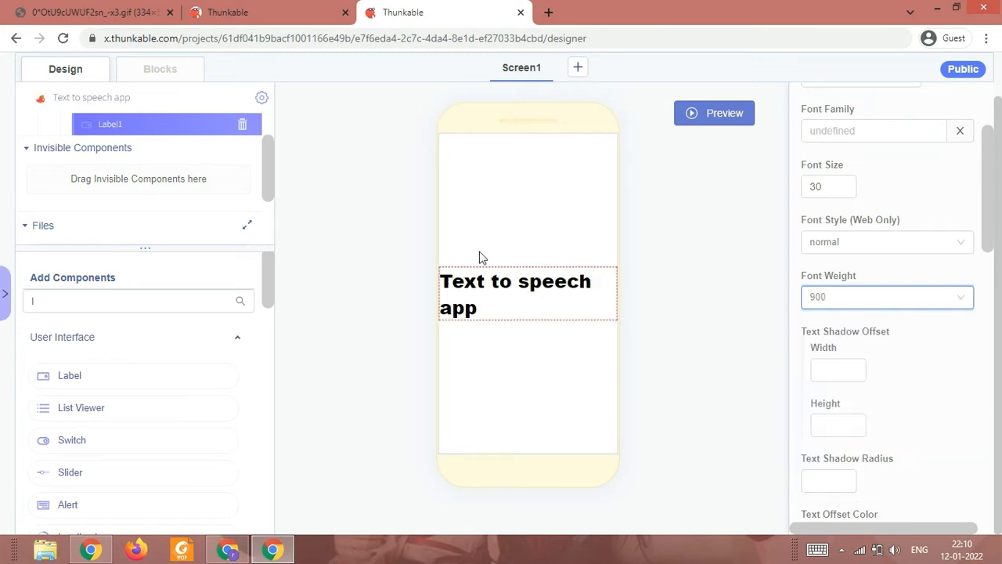
Set the title label's font weight to 100.
left_click(867, 307)
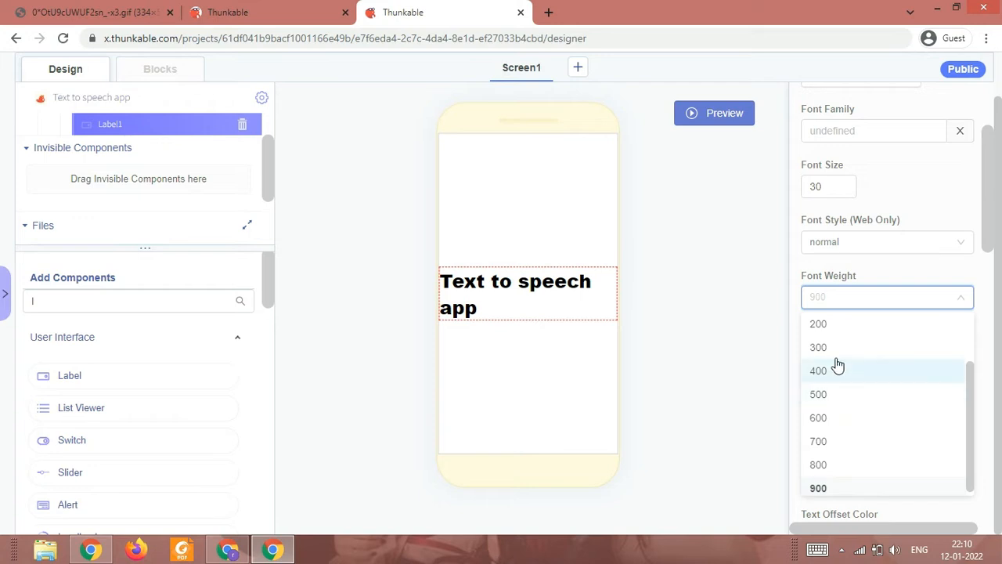
scroll(835, 364, "up", 2)
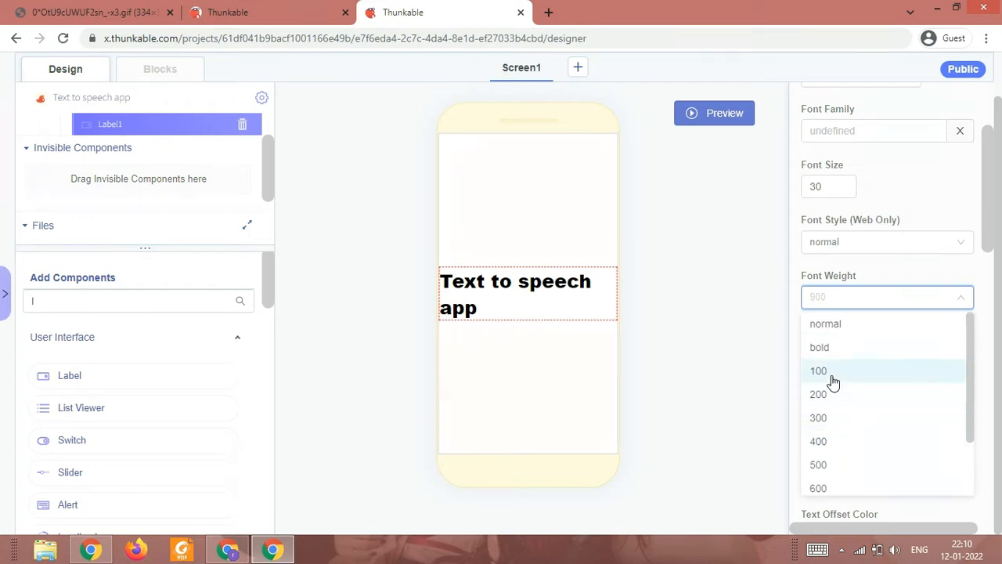
left_click(832, 369)
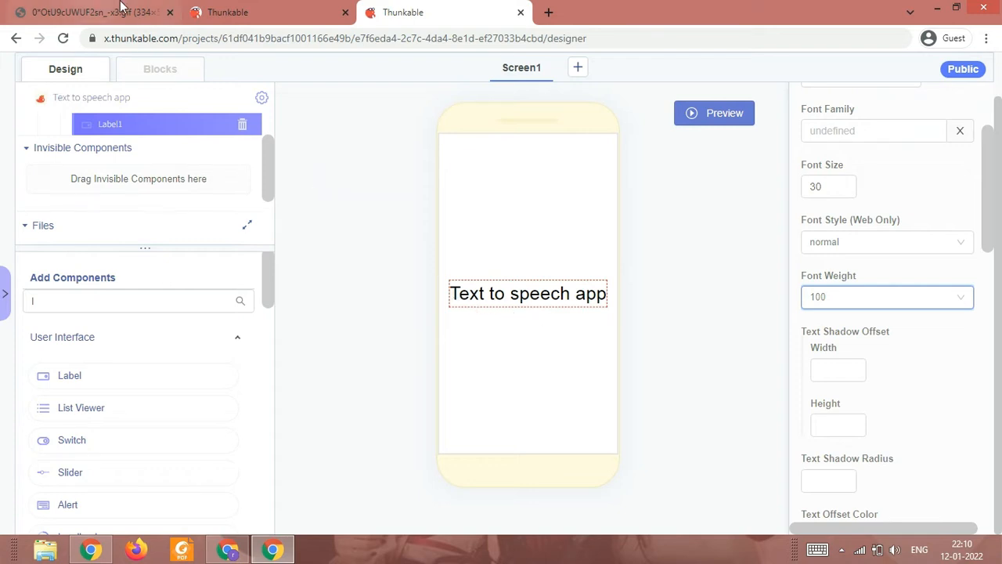
Check the layout of the finished example app in the other tab, then add an Image component below the label in the new project's column.
left_click(227, 11)
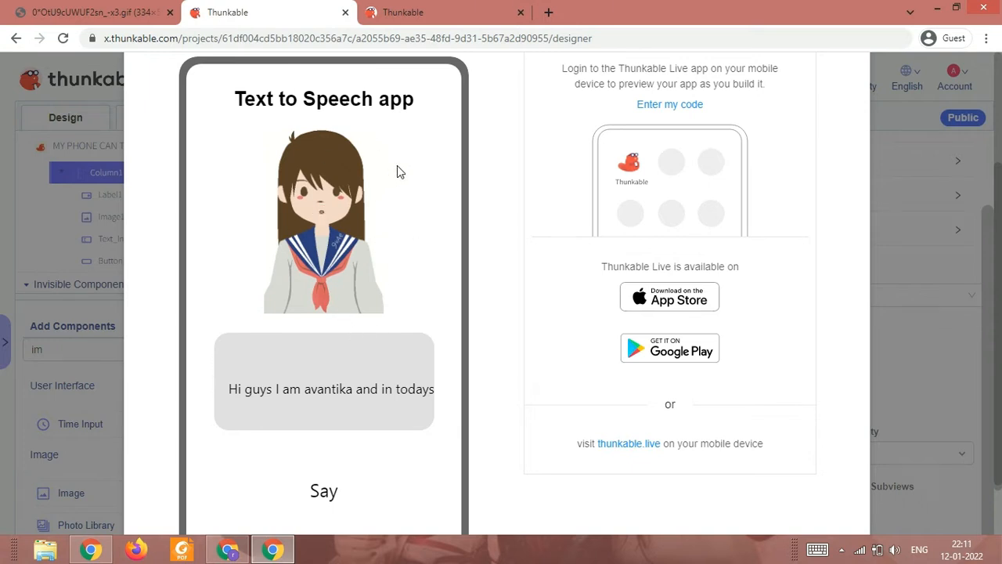
left_click(418, 11)
left_click(217, 300)
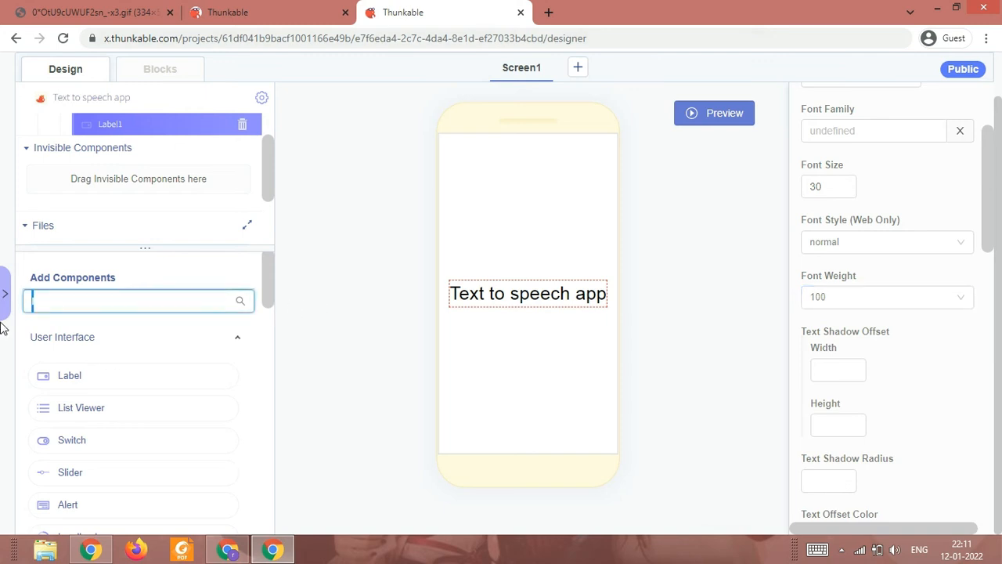
type("ims")
key("BackSpace")
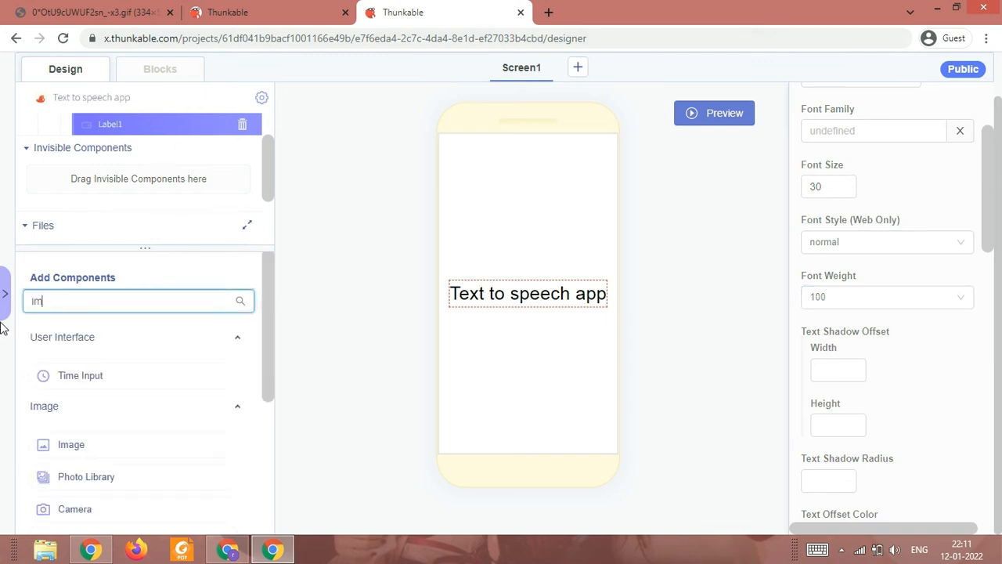
type("age")
left_click_drag(130, 367, 158, 130)
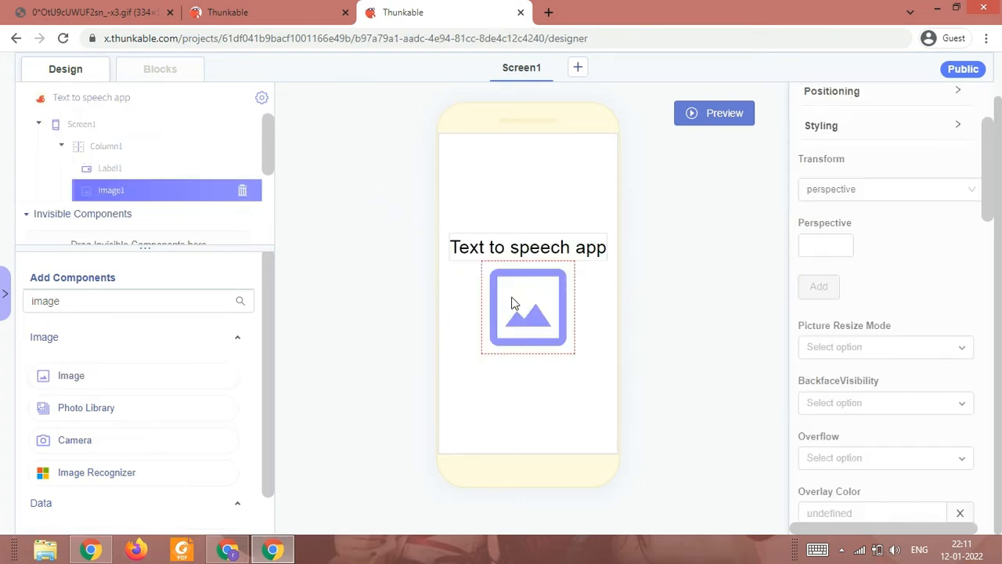
Bring up the image component's simple picture property and copy the image address of the animated girl GIF from its browser tab.
scroll(888, 222, "up", 2)
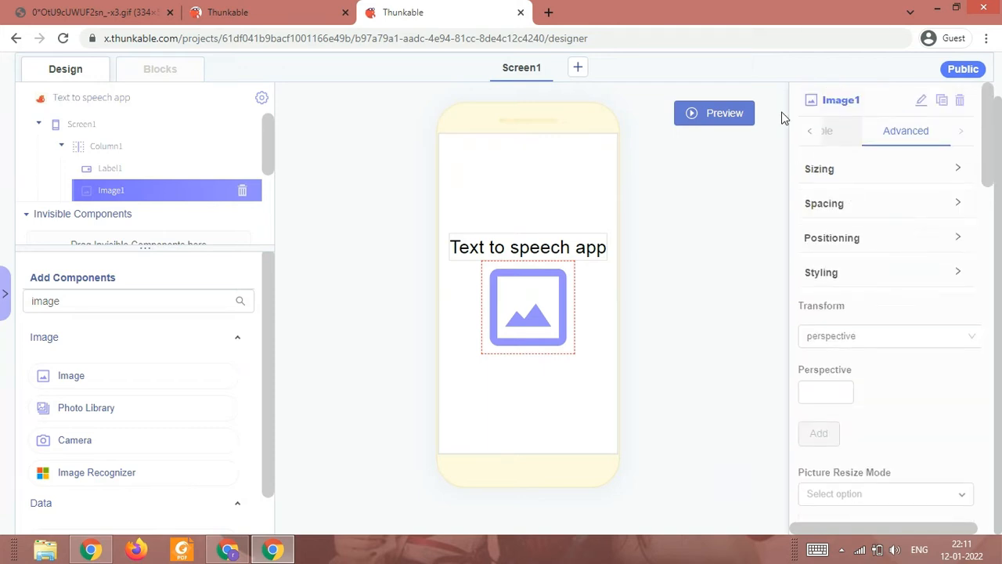
left_click(844, 128)
left_click(864, 191)
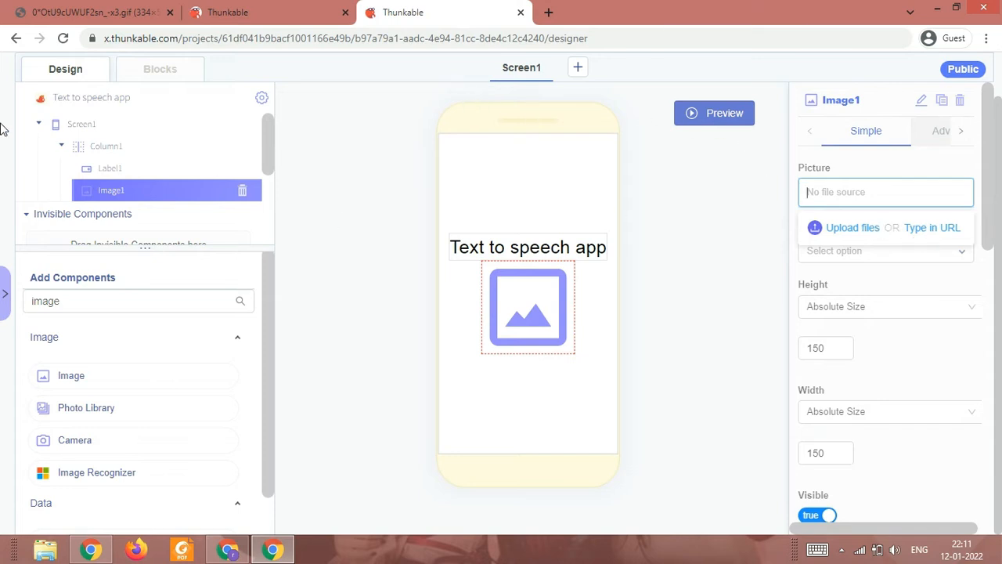
left_click(31, 11)
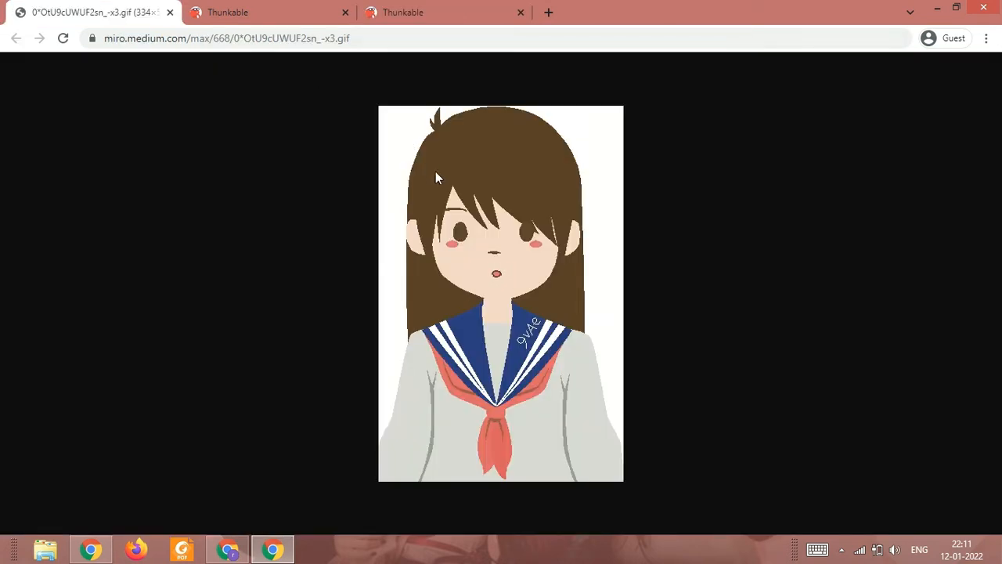
right_click(409, 173)
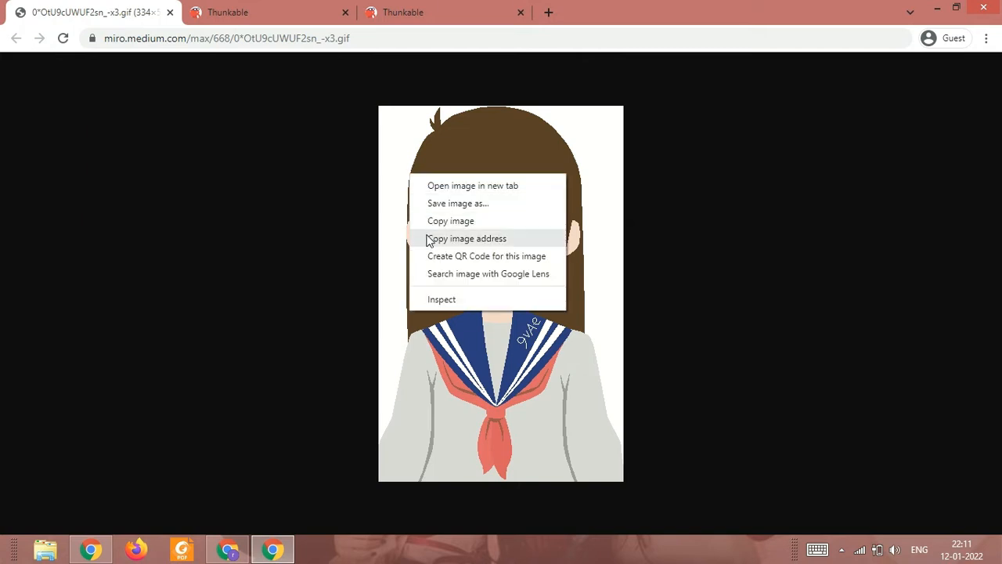
left_click(467, 238)
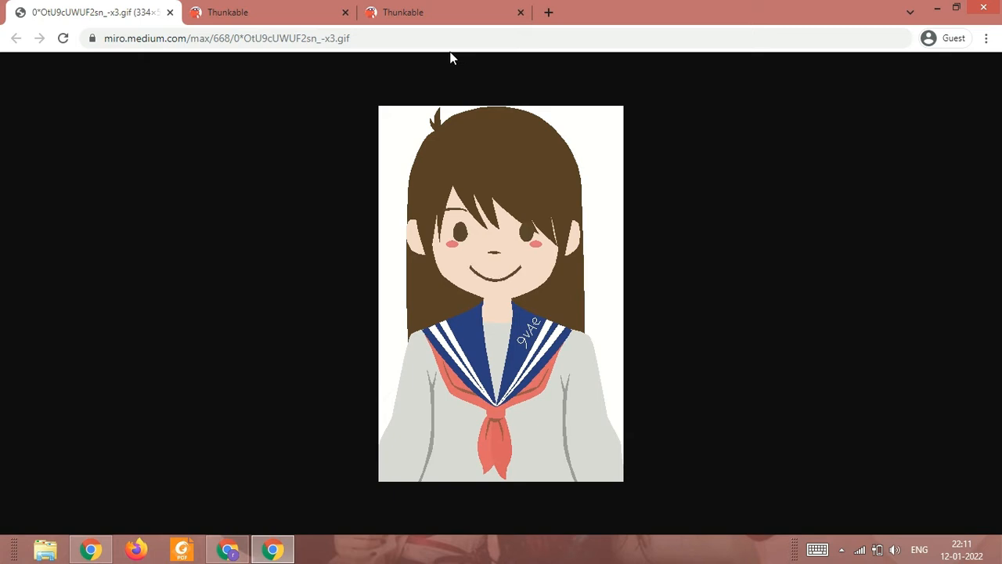
right_click(451, 272)
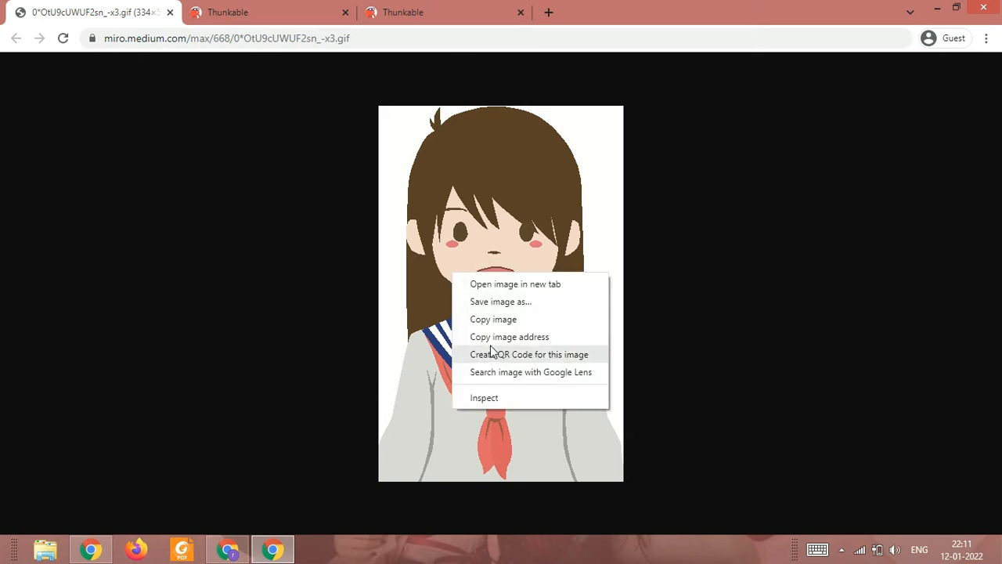
left_click(475, 6)
left_click(475, 6)
Paste the copied miro.medium.com GIF address as the image component's picture source.
left_click(850, 192)
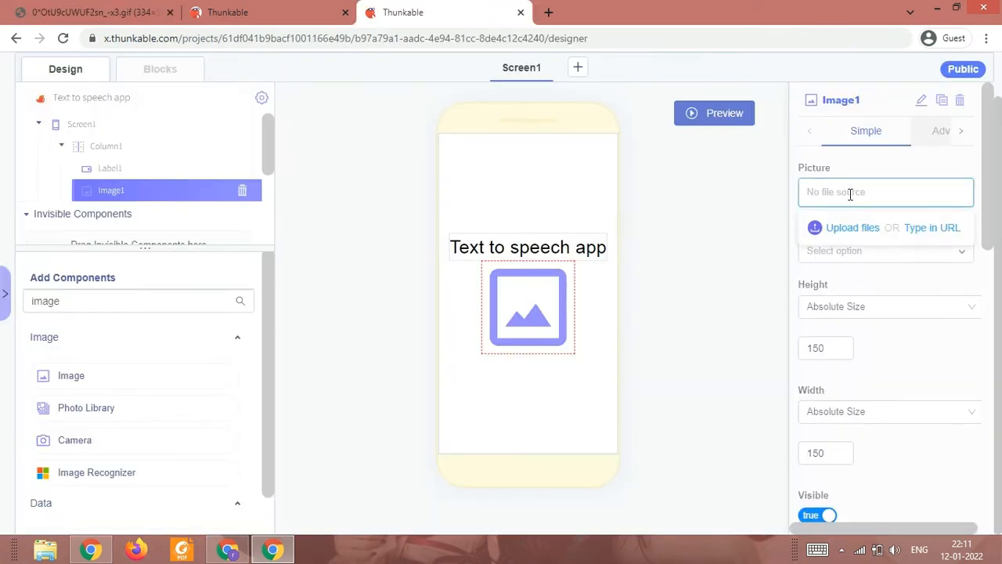
key("ctrl+v")
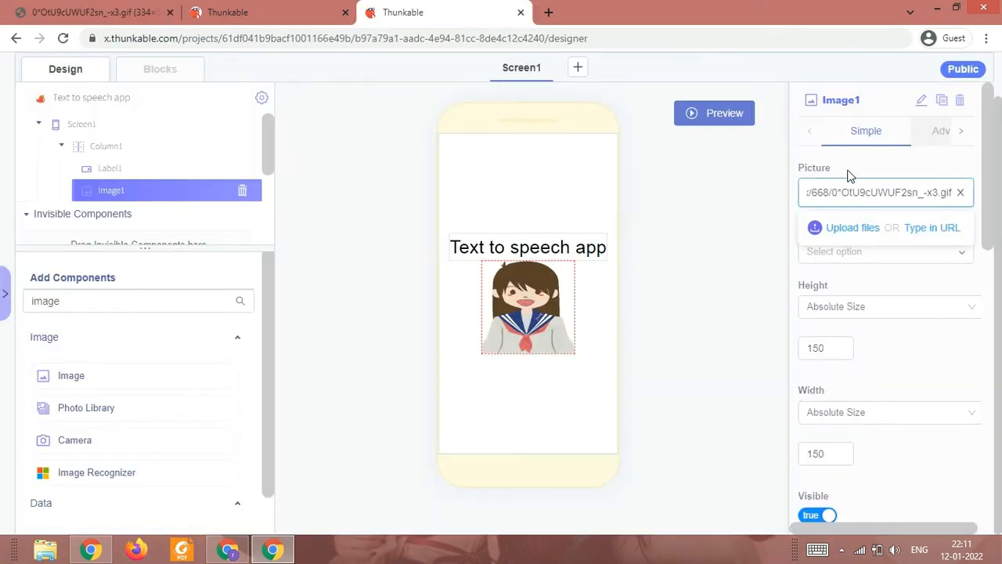
left_click(847, 158)
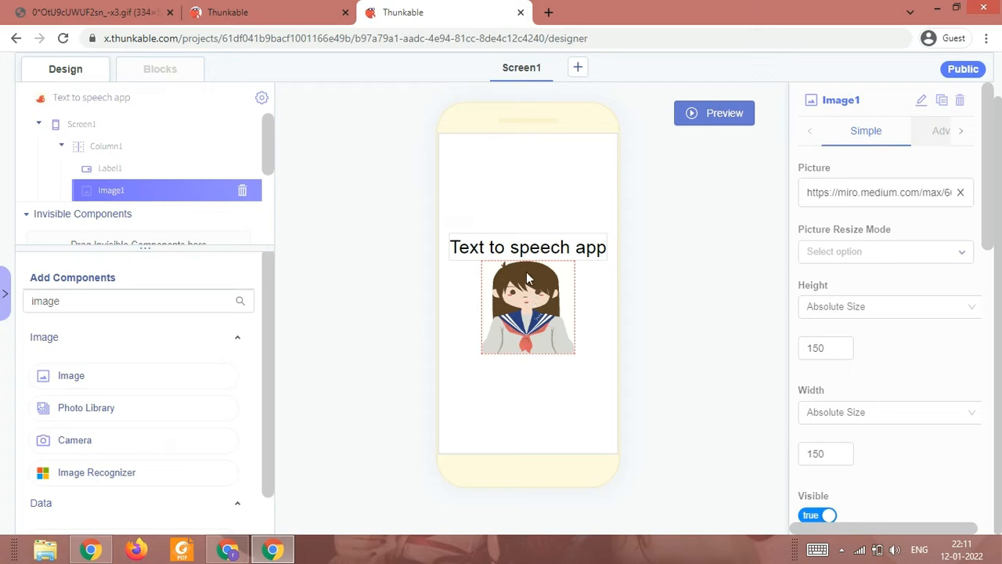
Set the image component's picture resize mode to contain.
scroll(848, 259, "up", 1)
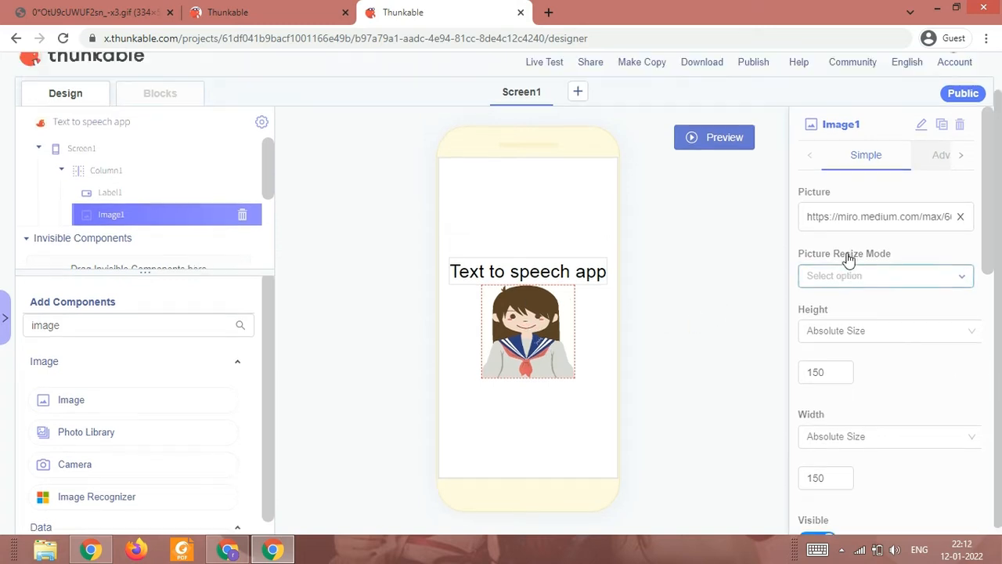
scroll(848, 260, "up", 1)
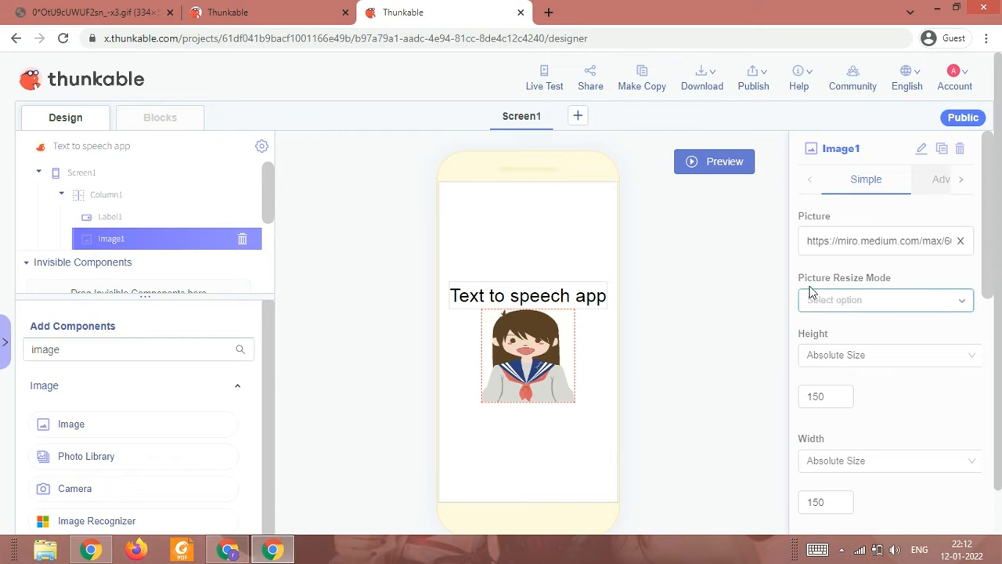
left_click(847, 304)
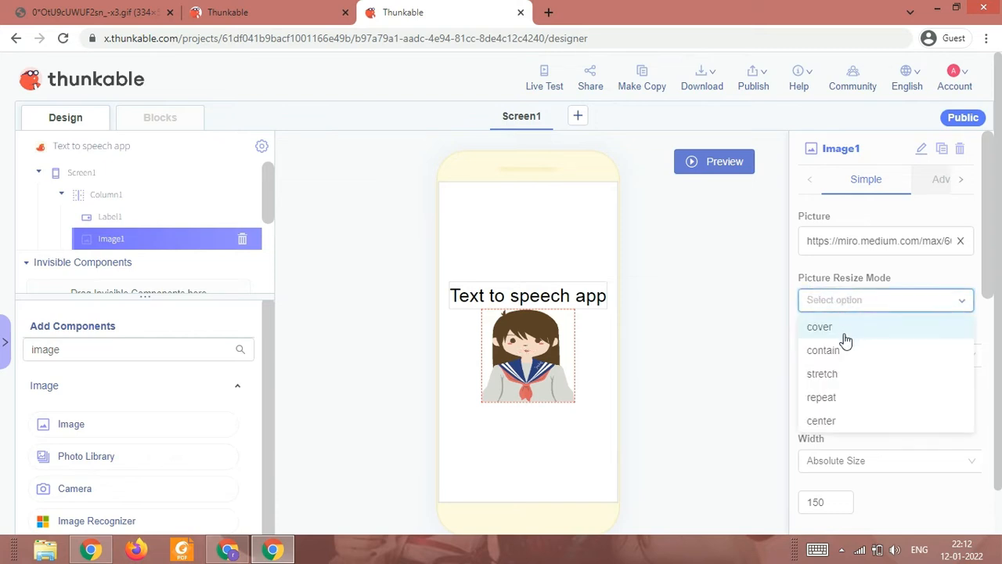
left_click(824, 350)
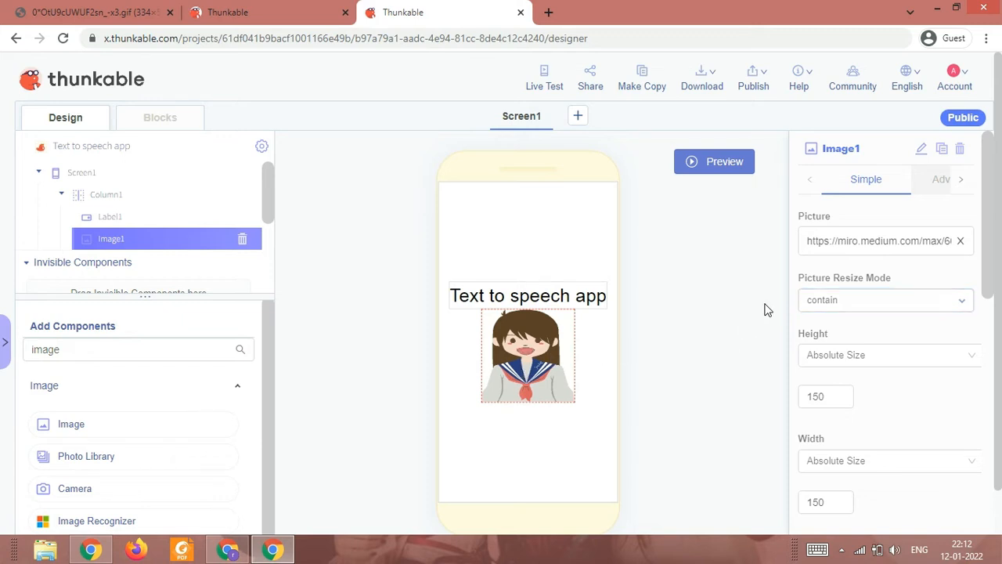
Preview the app to check how the title and animated image look, then close the preview.
scroll(879, 336, "down", 1)
scroll(879, 336, "down", 2)
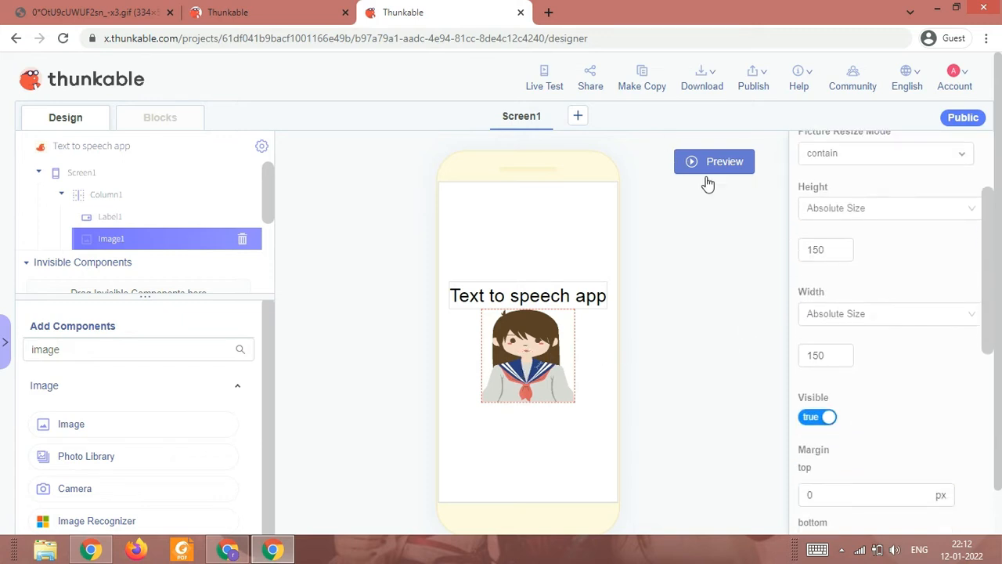
left_click(709, 170)
left_click(526, 82)
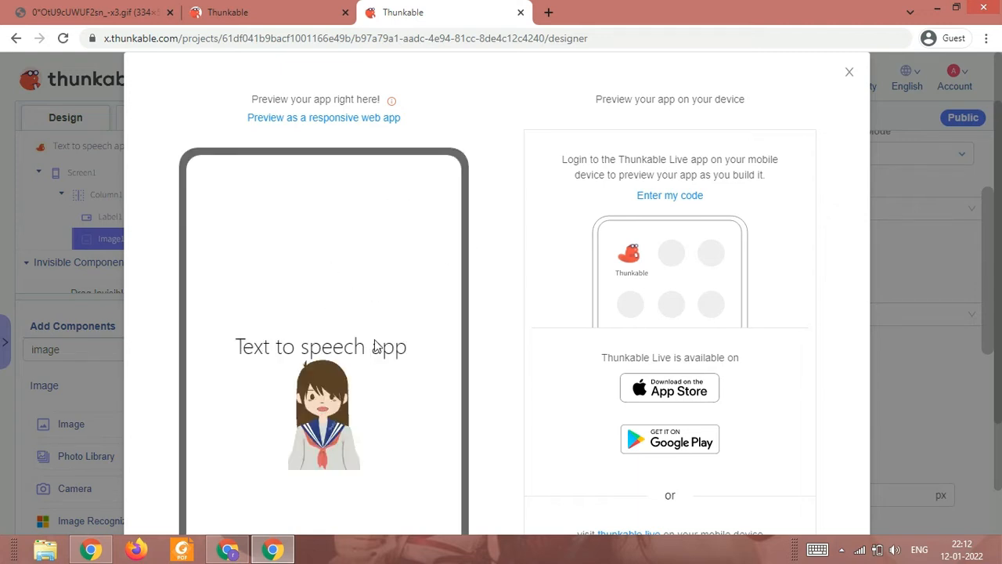
scroll(356, 293, "down", 2)
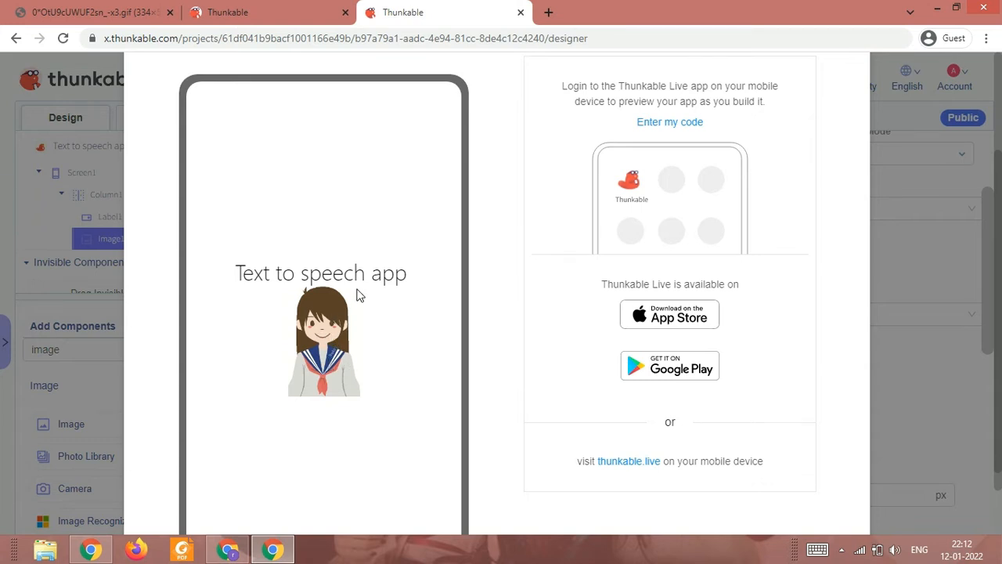
scroll(733, 211, "up", 2)
scroll(403, 386, "down", 1)
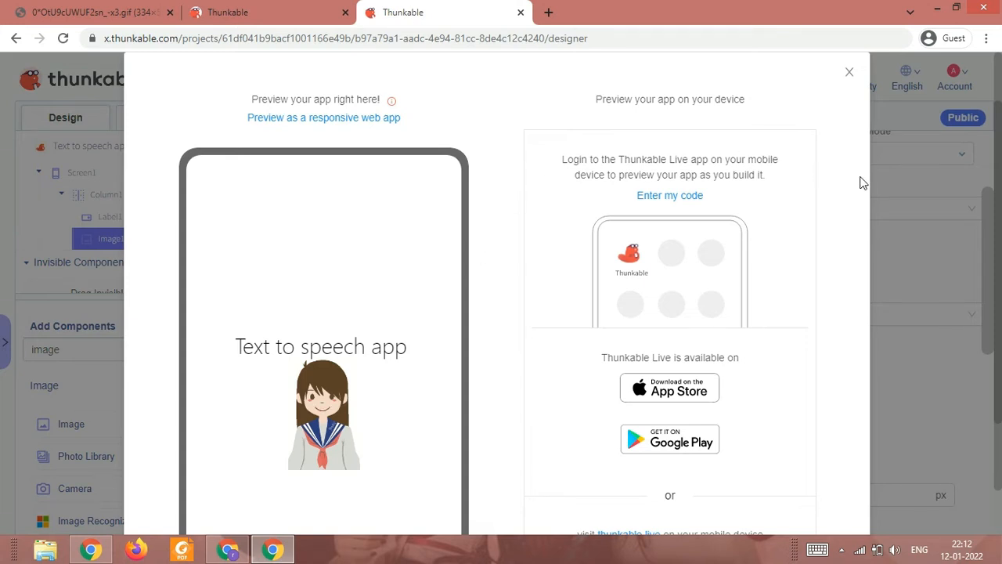
left_click(849, 72)
left_click(534, 295)
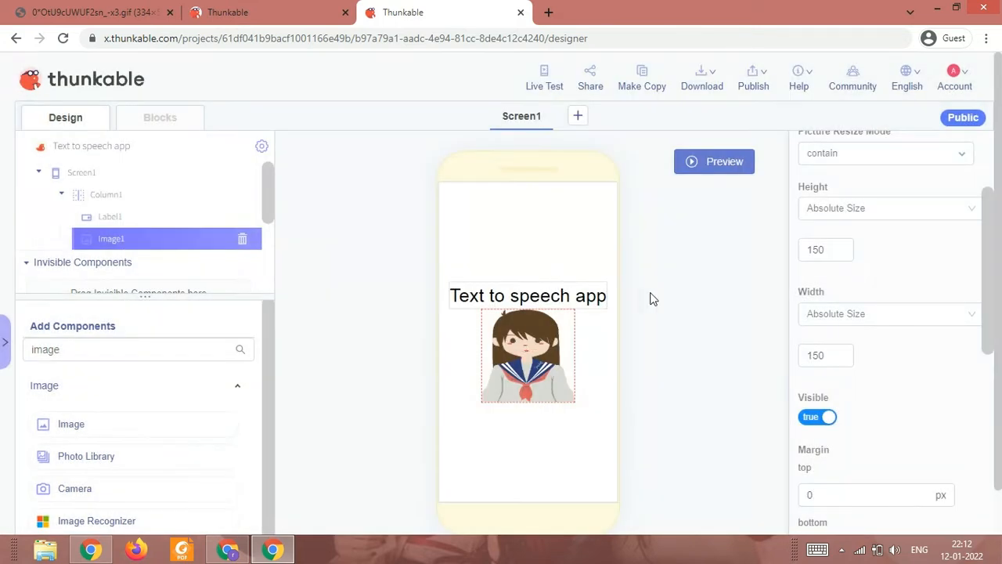
Set the "Text to speech app" title label's font size to 40.
scroll(877, 192, "up", 4)
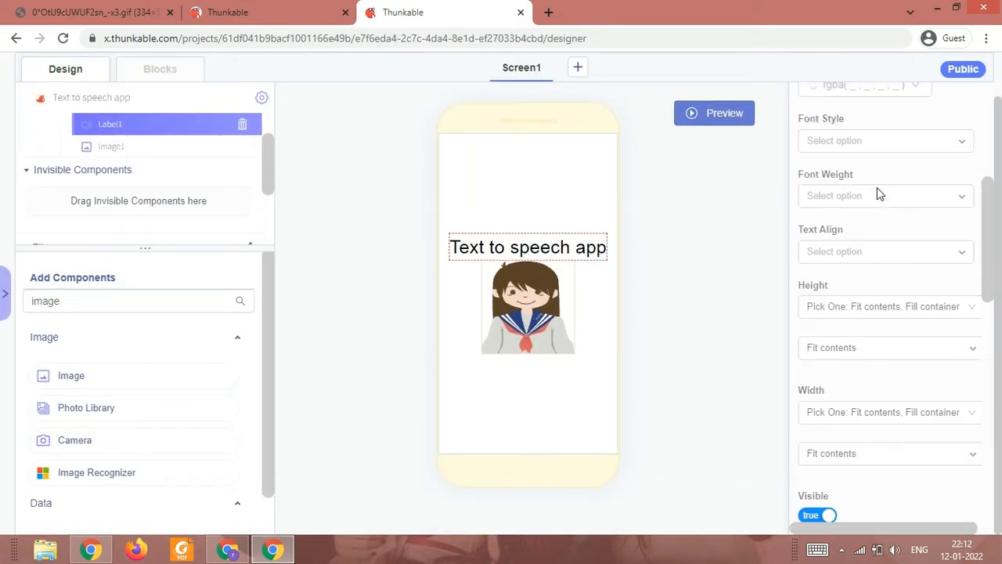
scroll(878, 193, "up", 2)
left_click_drag(842, 246, 722, 267)
type("4")
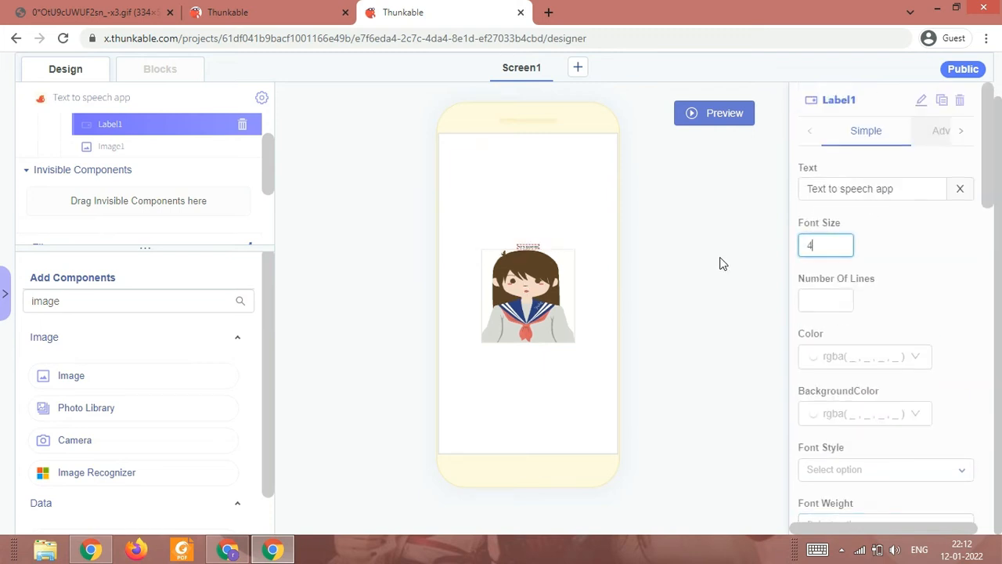
type("0")
Preview the app to check the size of the title text above the image, and close the preview.
left_click(712, 119)
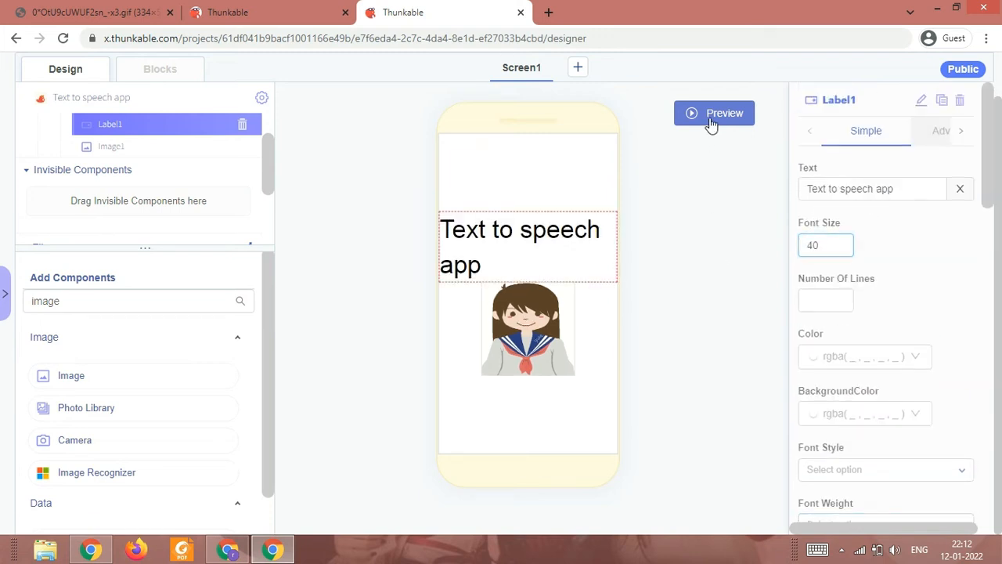
left_click(734, 115)
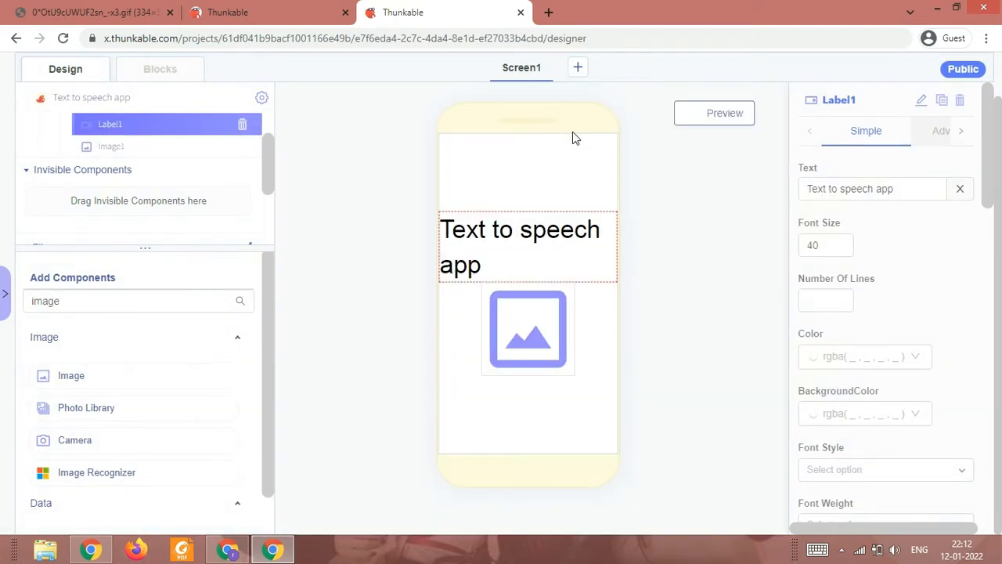
left_click(548, 92)
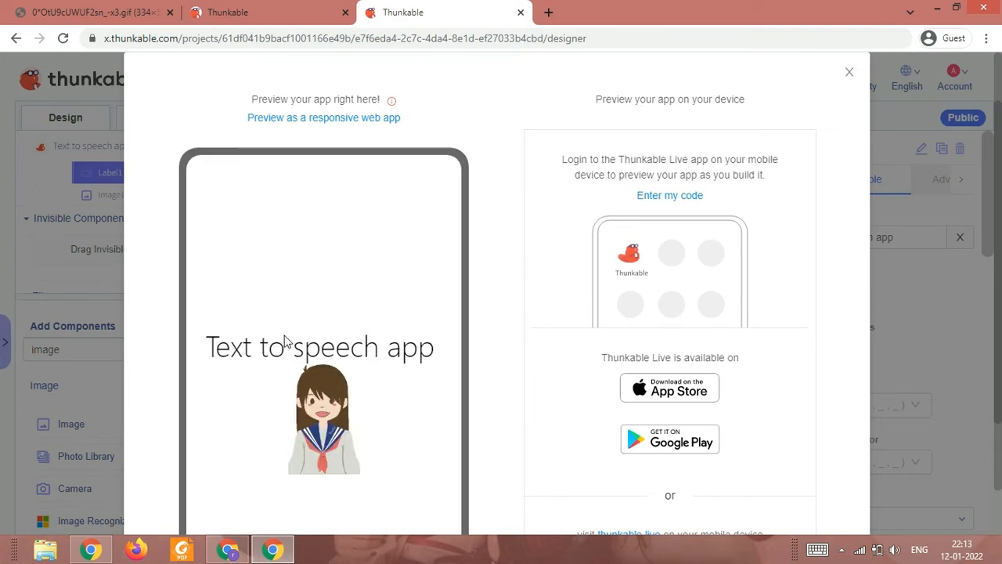
scroll(295, 370, "down", 2)
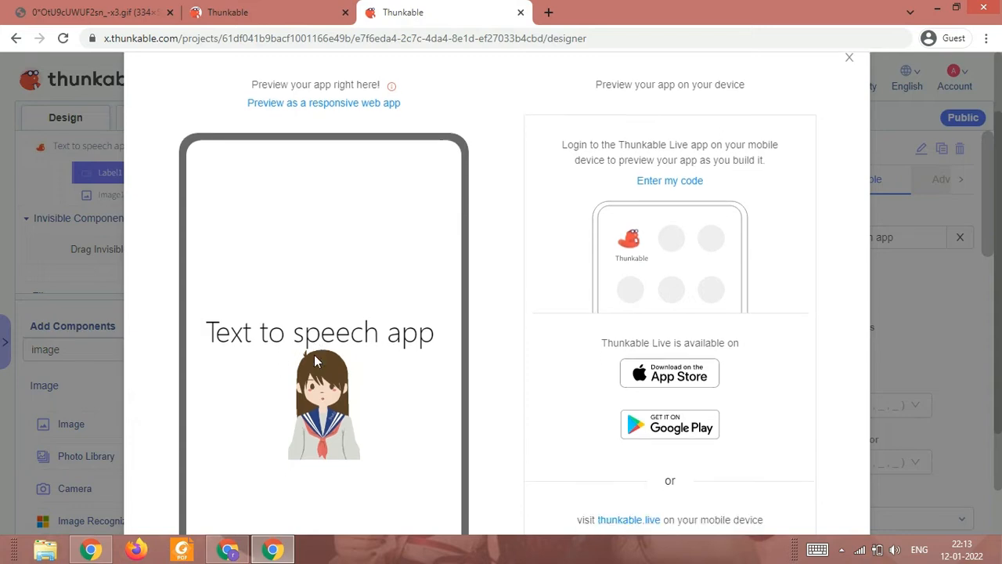
scroll(393, 383, "up", 3)
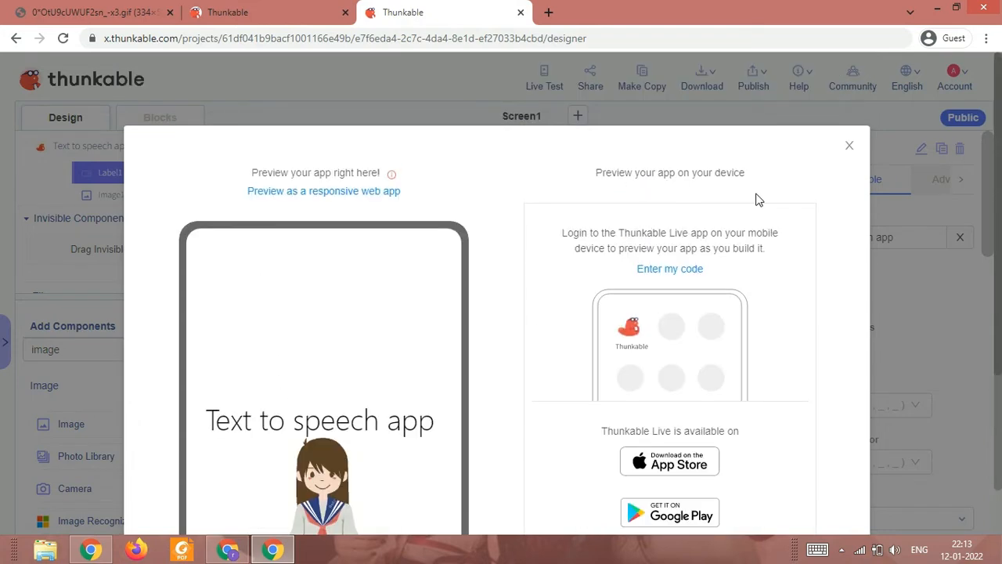
left_click(848, 148)
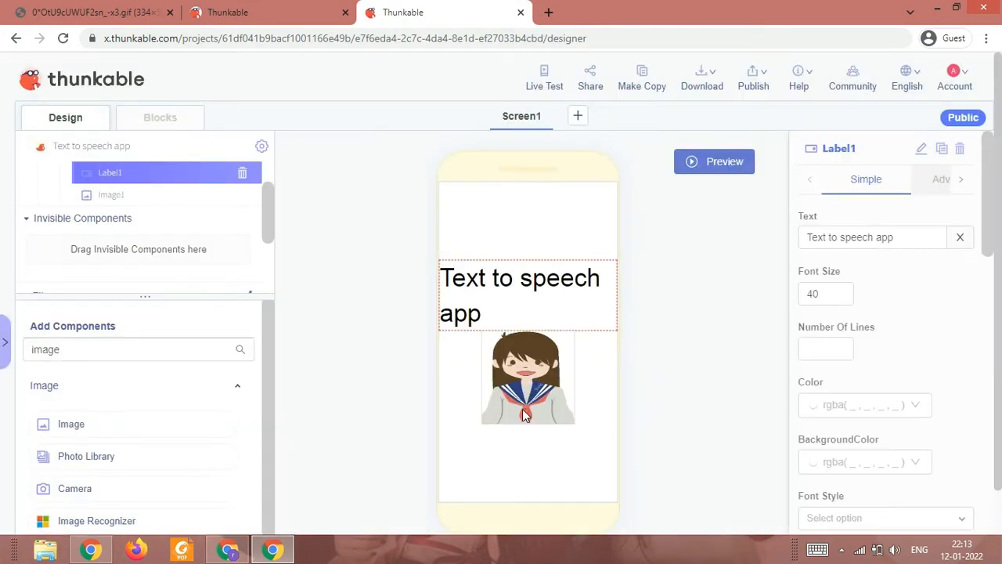
Set the girl image's absolute height and width to 300 each.
left_click(522, 409)
scroll(757, 327, "down", 1)
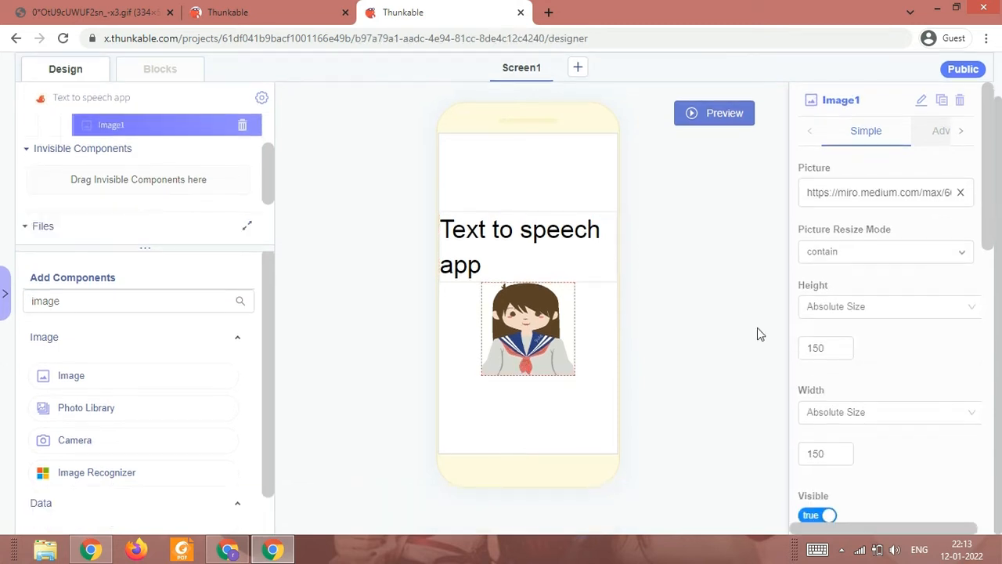
left_click_drag(831, 351, 769, 366)
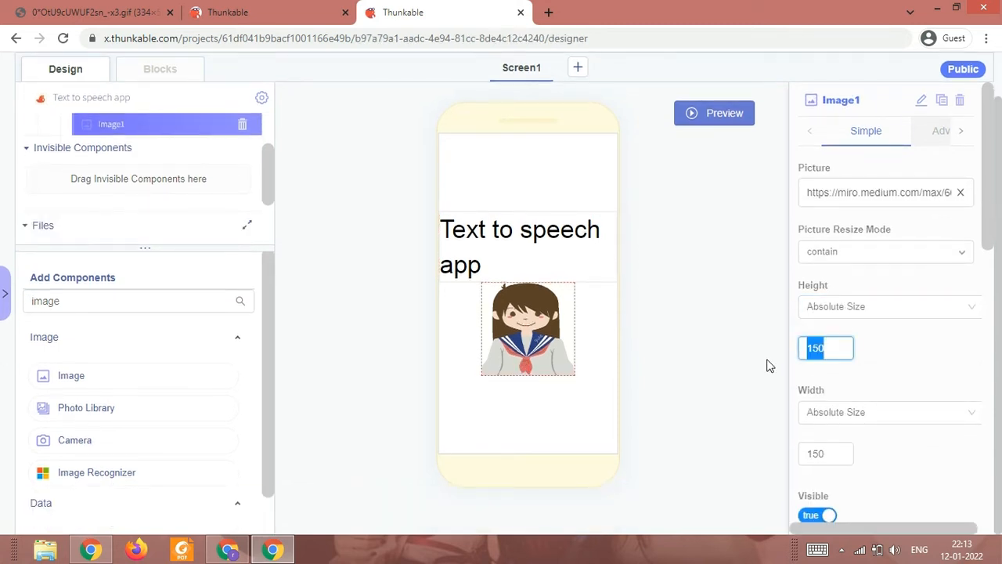
type("300")
key("Tab")
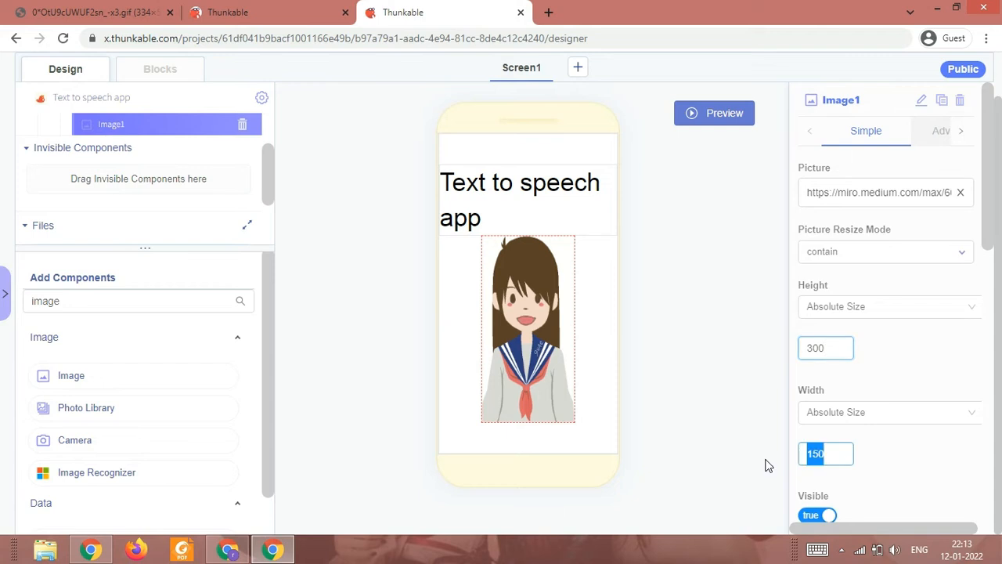
type("300")
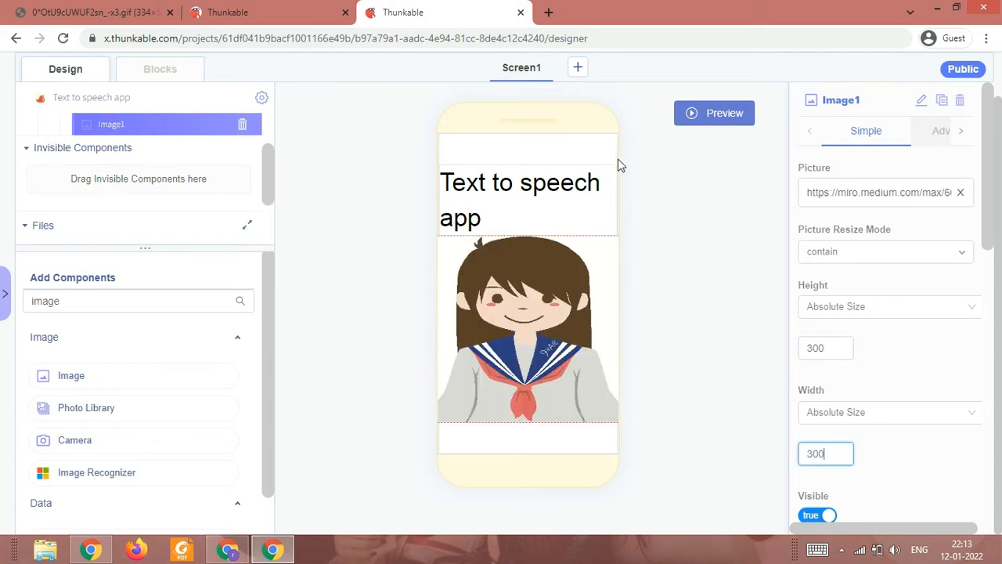
Preview the app to check the image's proportions at size 300, and close the preview.
scroll(622, 164, "up", 2)
left_click(538, 85)
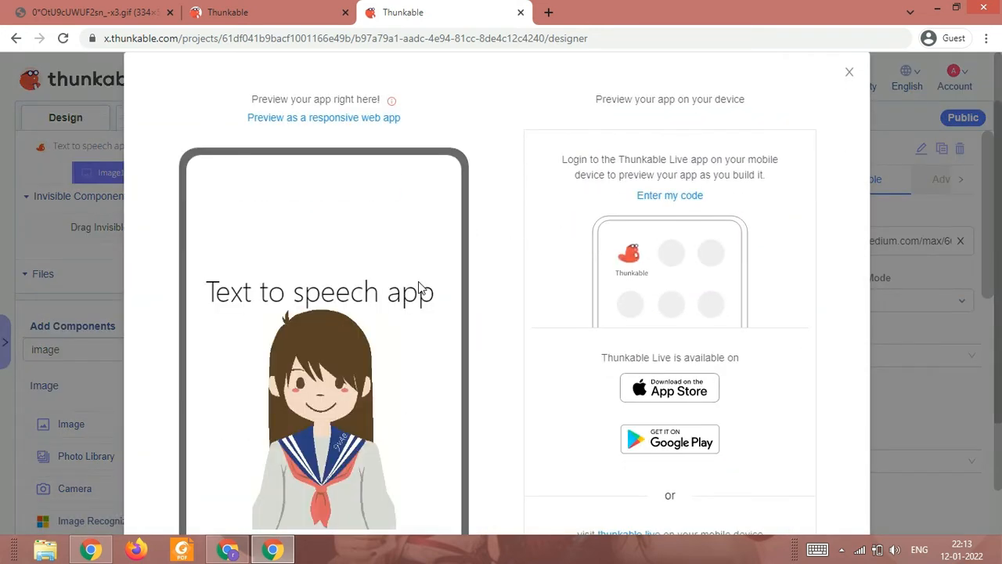
scroll(470, 274, "down", 1)
scroll(548, 251, "up", 2)
left_click(847, 149)
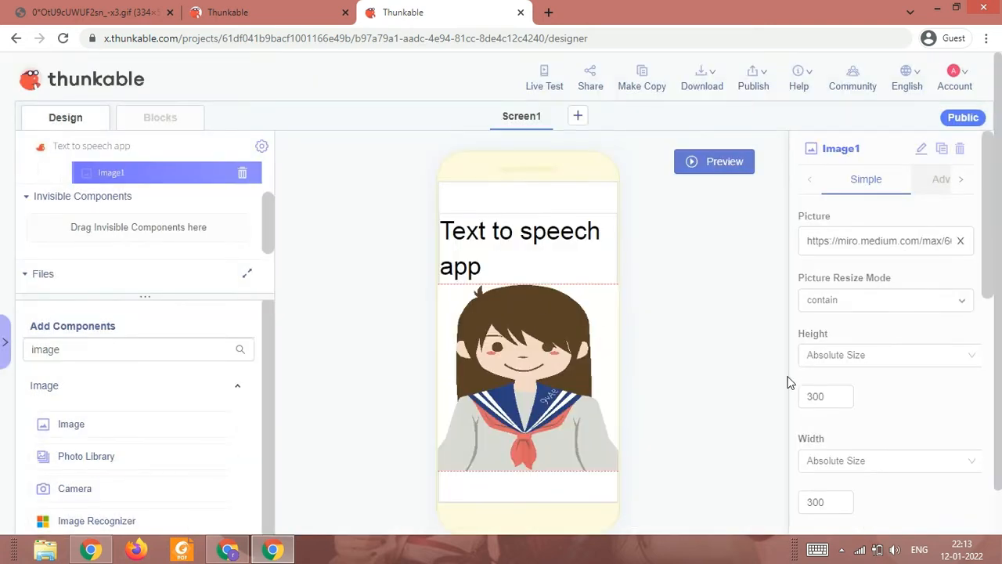
Reduce the girl image's absolute height and width to 250 each.
left_click_drag(833, 401, 796, 399)
type("250")
left_click_drag(830, 499, 750, 502)
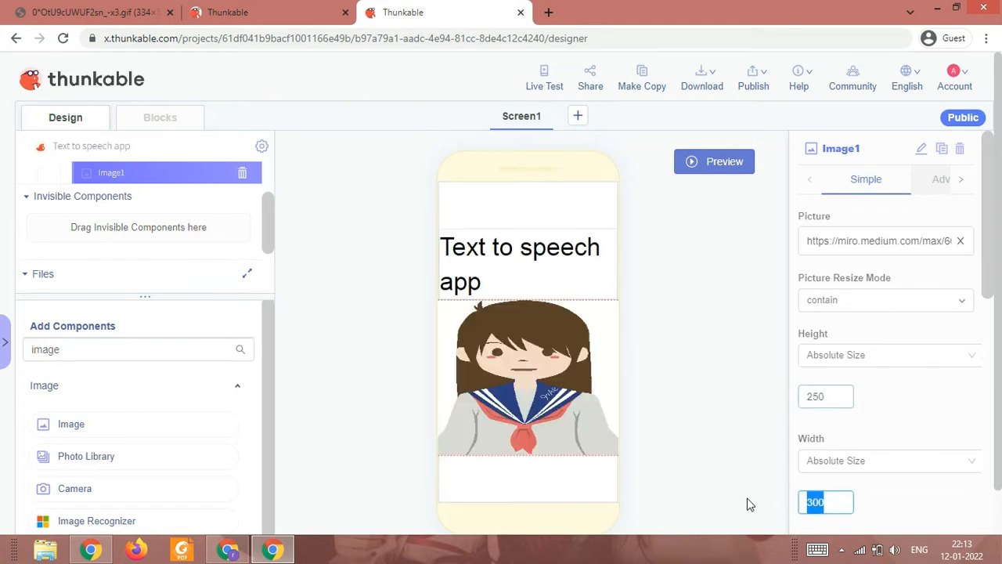
type("250")
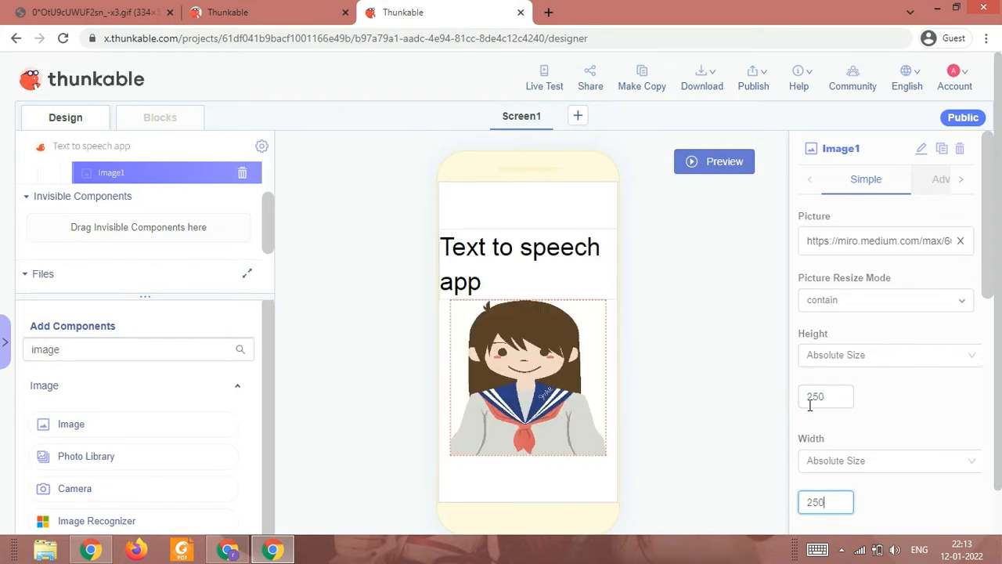
Set the girl image's absolute height and width to 230 each.
double_click(820, 396)
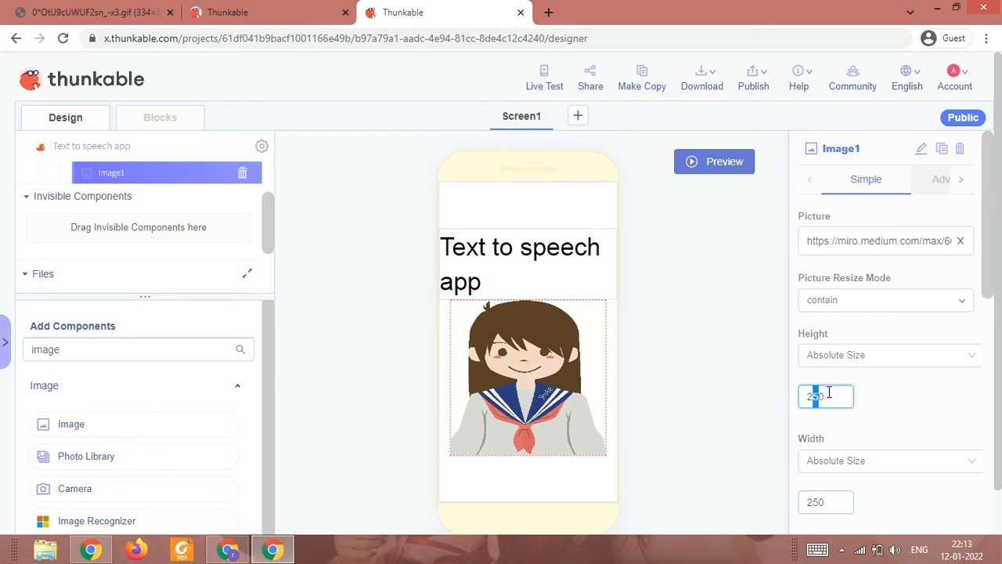
type("230")
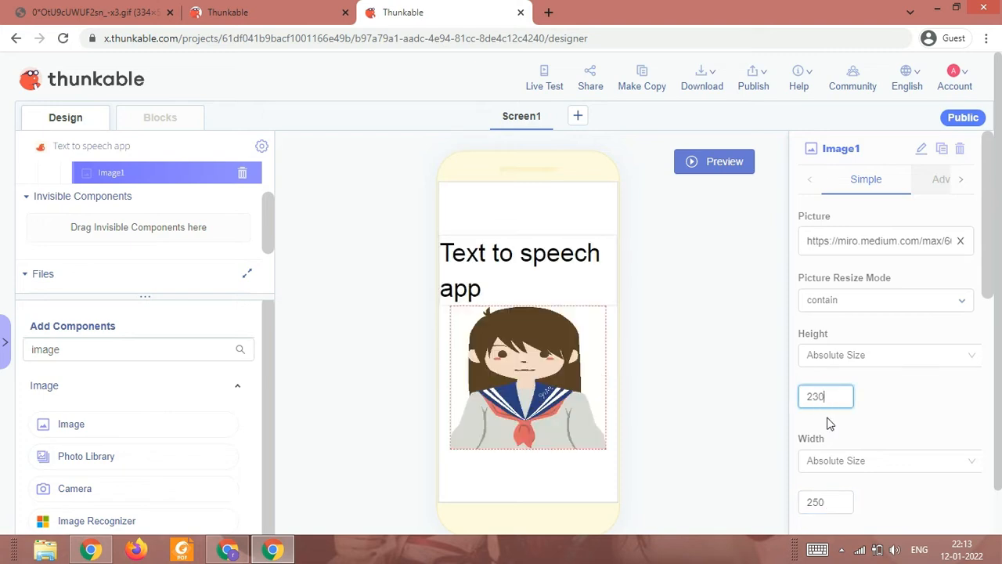
double_click(819, 501)
type("23")
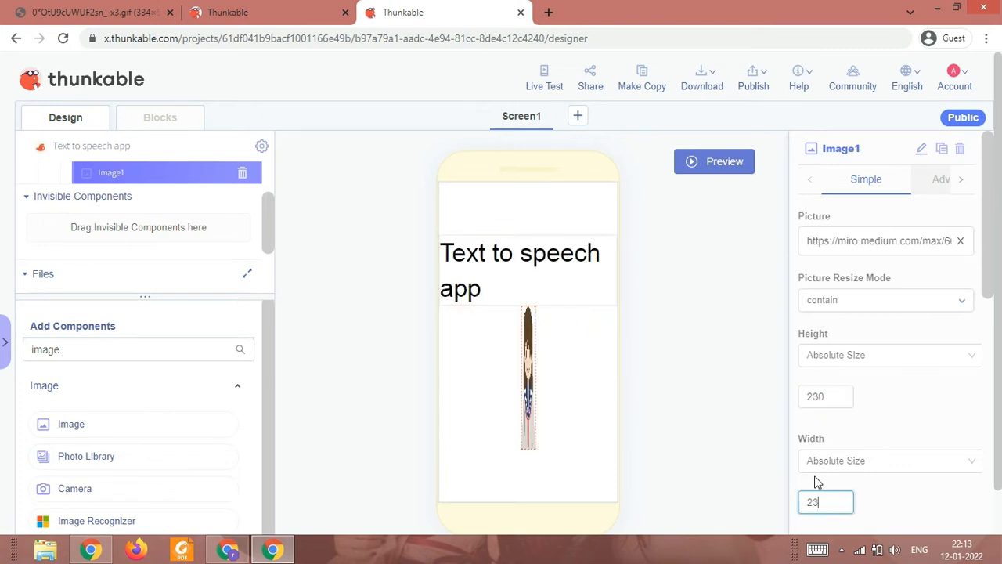
type("0")
Preview the app to check how the image at size 230 fits under the title, and close the preview.
left_click(531, 90)
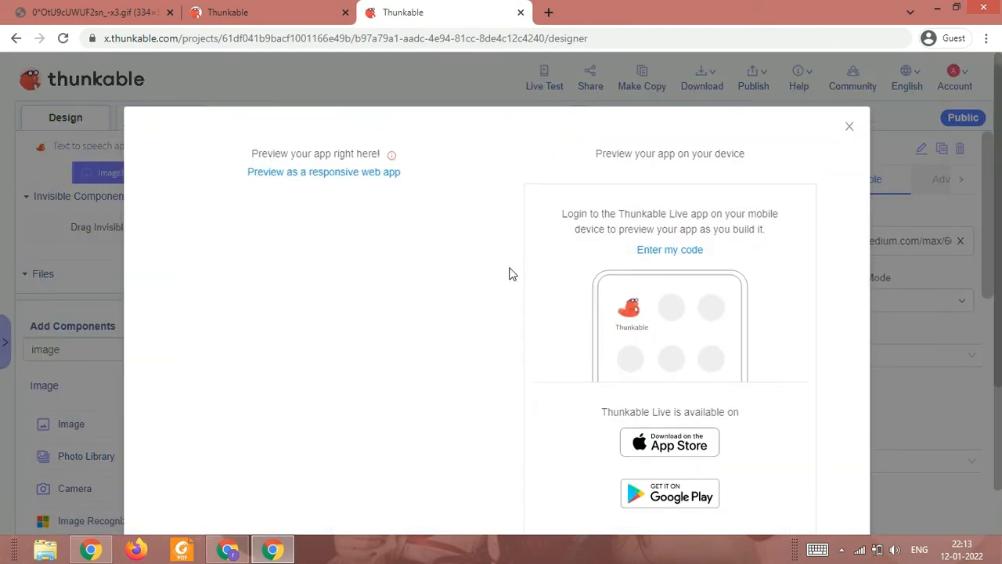
scroll(380, 224, "down", 3)
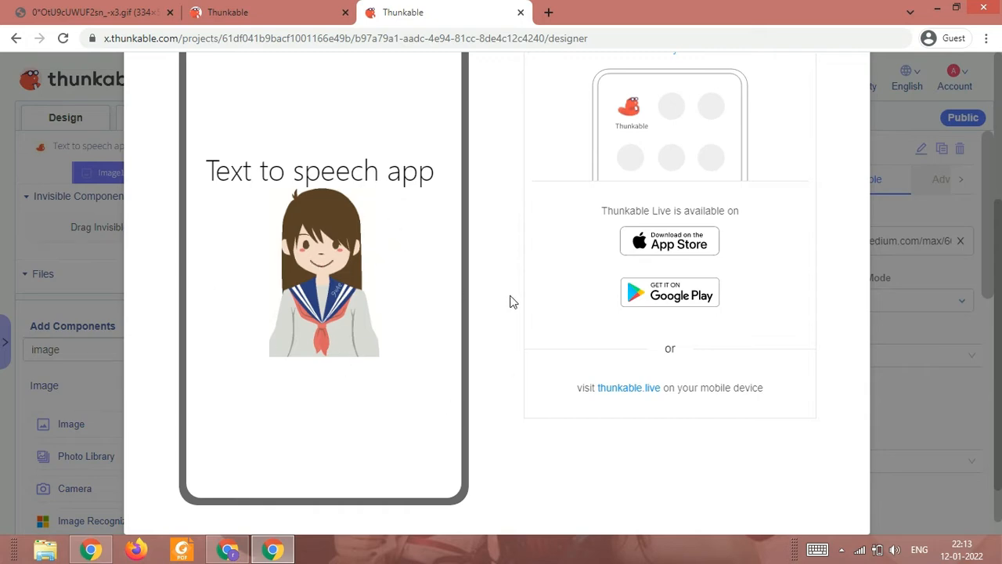
scroll(842, 168, "up", 5)
left_click(843, 145)
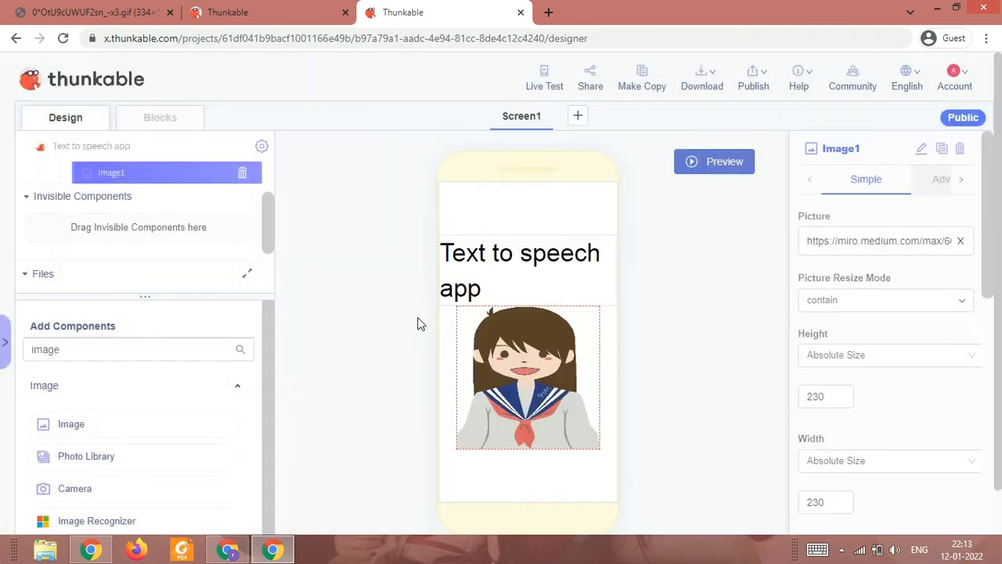
Look at the text input box in the finished example's preview, and return to the project being built.
left_click(253, 11)
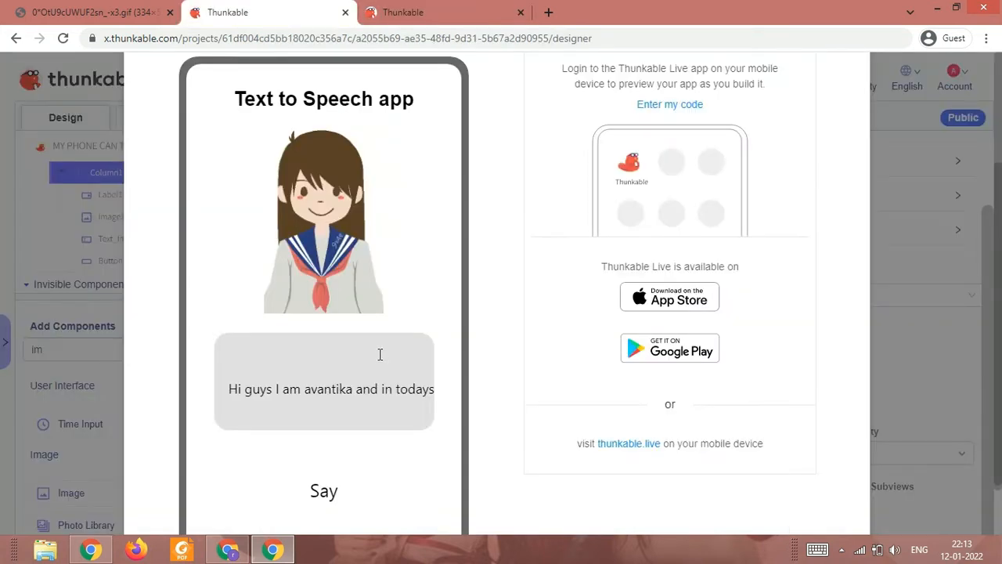
left_click(379, 355)
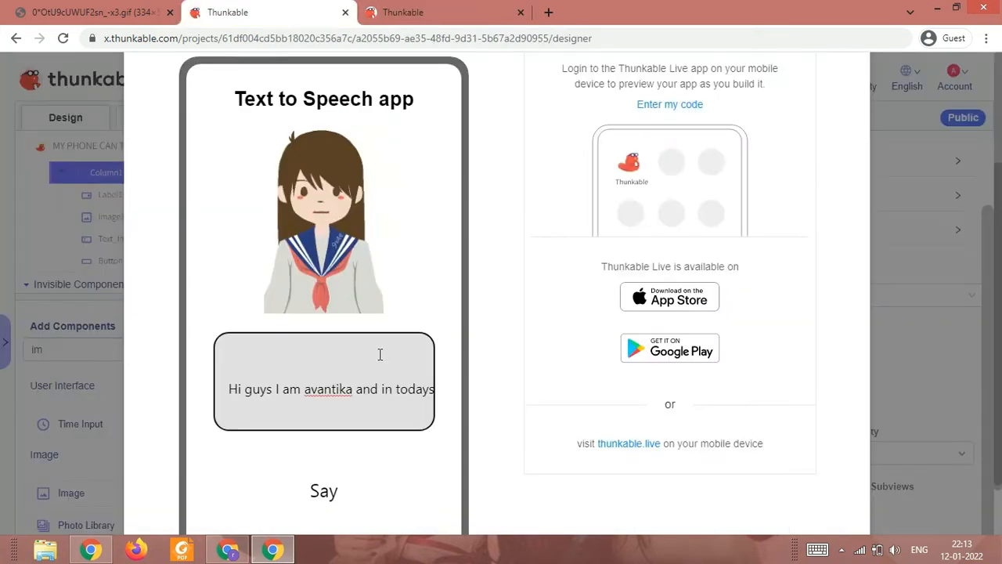
left_click(404, 8)
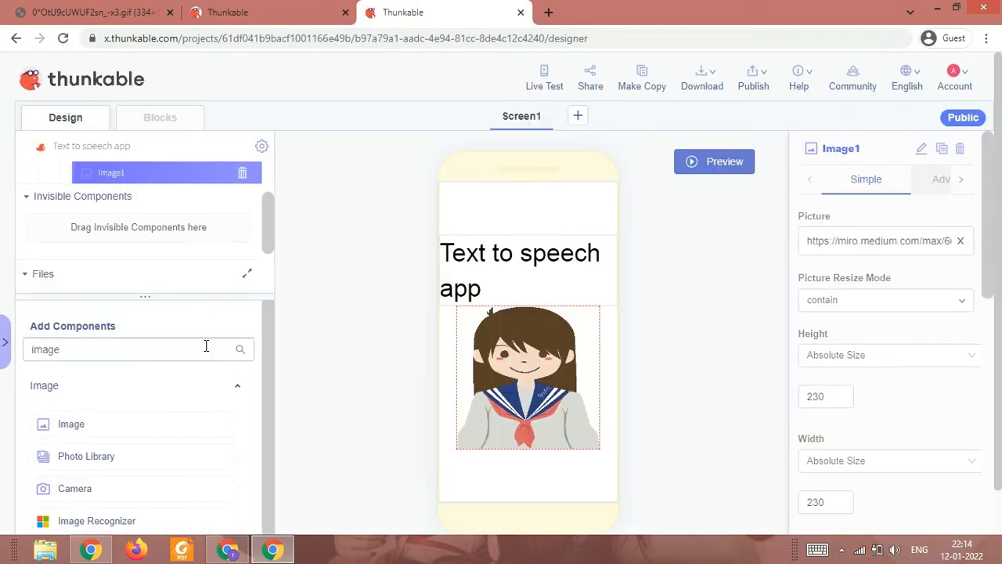
Search the components for "input" and add a Text Input below the image inside the column.
left_click_drag(205, 344, 4, 372)
type("input")
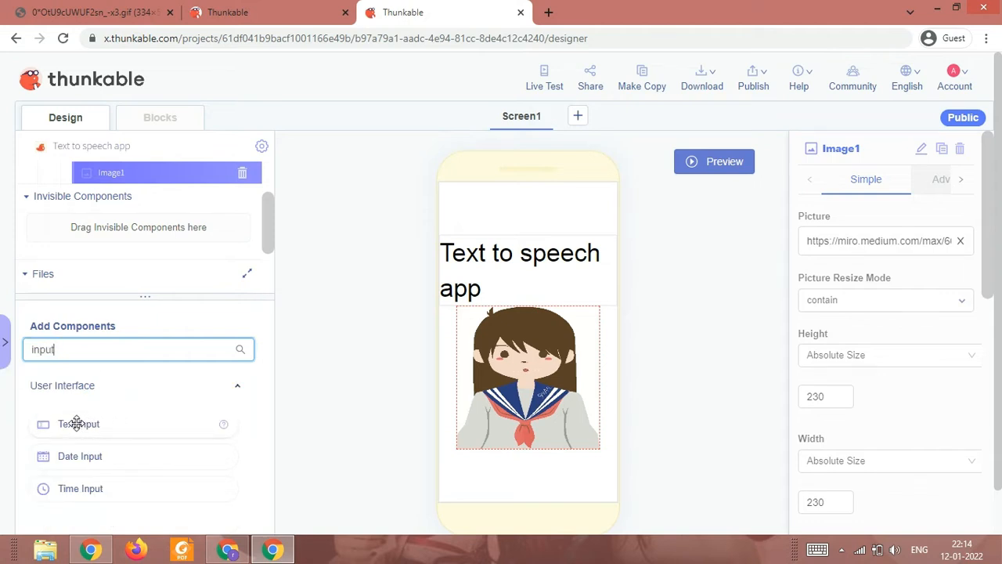
left_click_drag(76, 424, 146, 234)
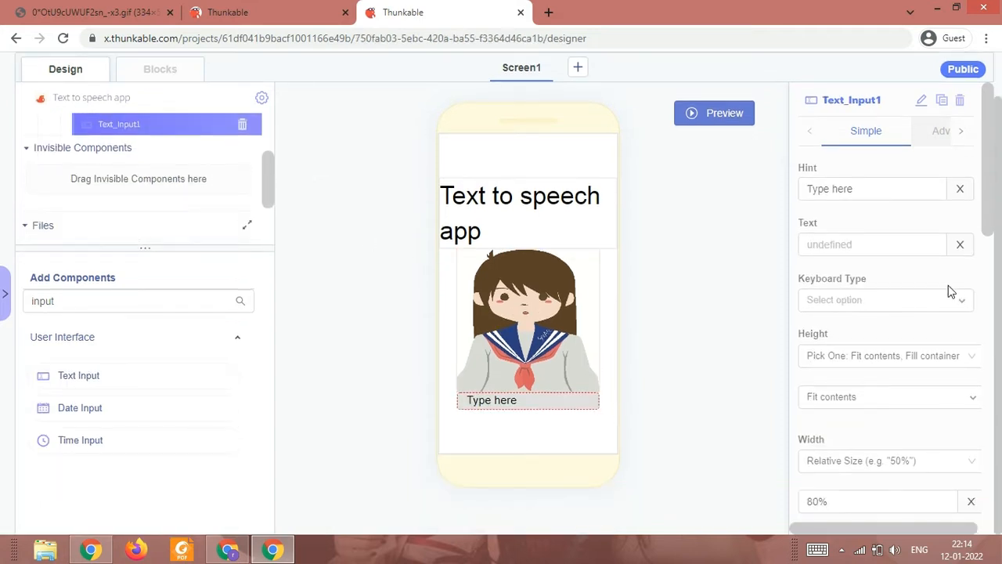
left_click(890, 245)
left_click(851, 185)
left_click_drag(850, 188, 807, 190)
left_click(813, 190)
left_click(535, 401)
Preview the app to check the text input and its hint below the image, and close the preview.
scroll(559, 103, "up", 1)
left_click(547, 92)
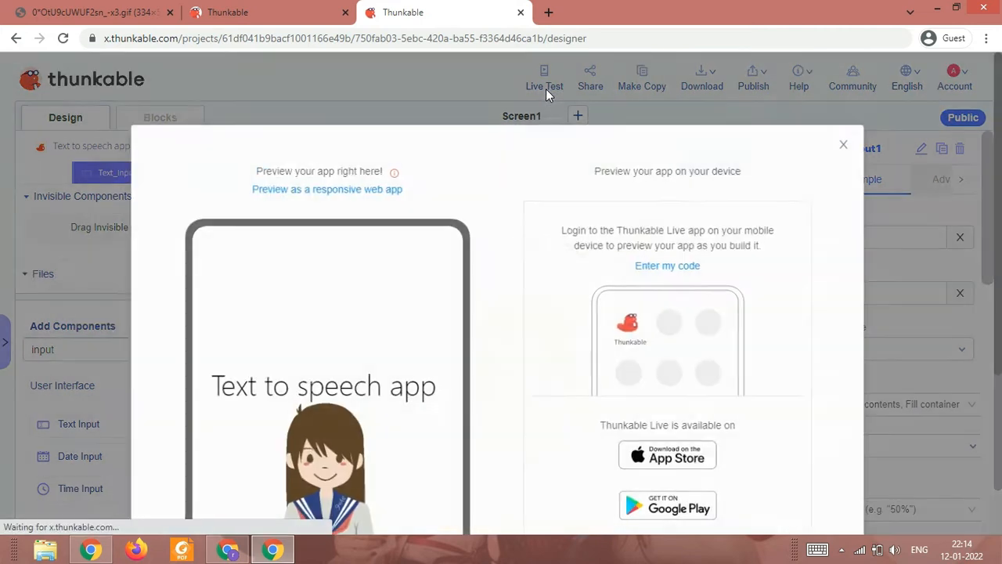
scroll(492, 315, "down", 3)
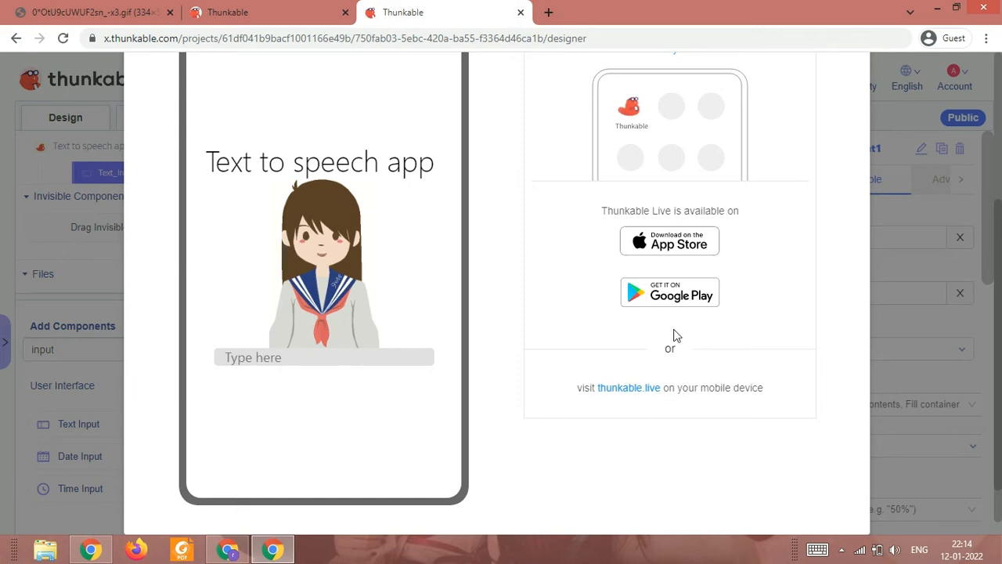
left_click(911, 233)
Change the text input's hint to "Type your text here".
left_click(880, 238)
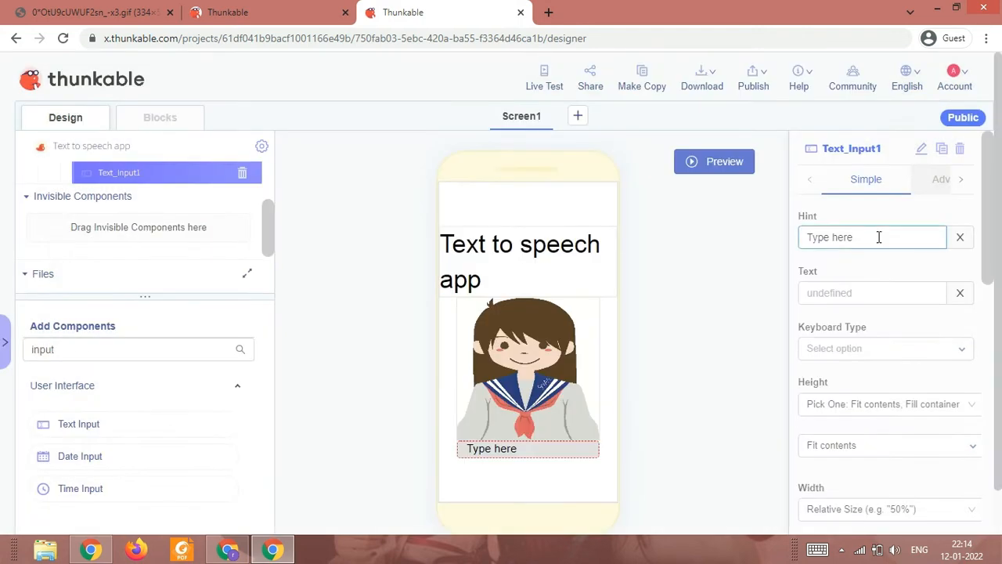
left_click(856, 235)
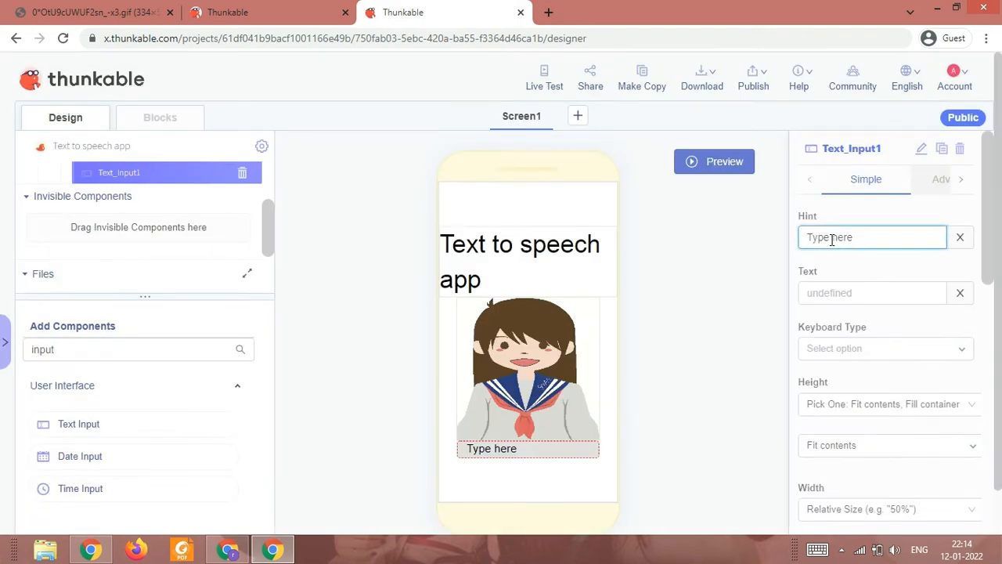
type("your ")
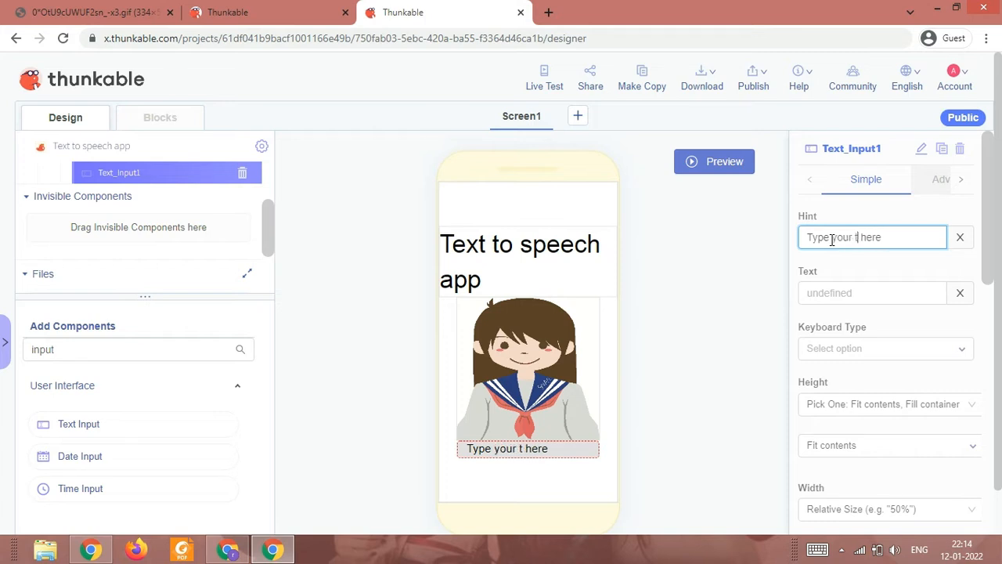
type("text")
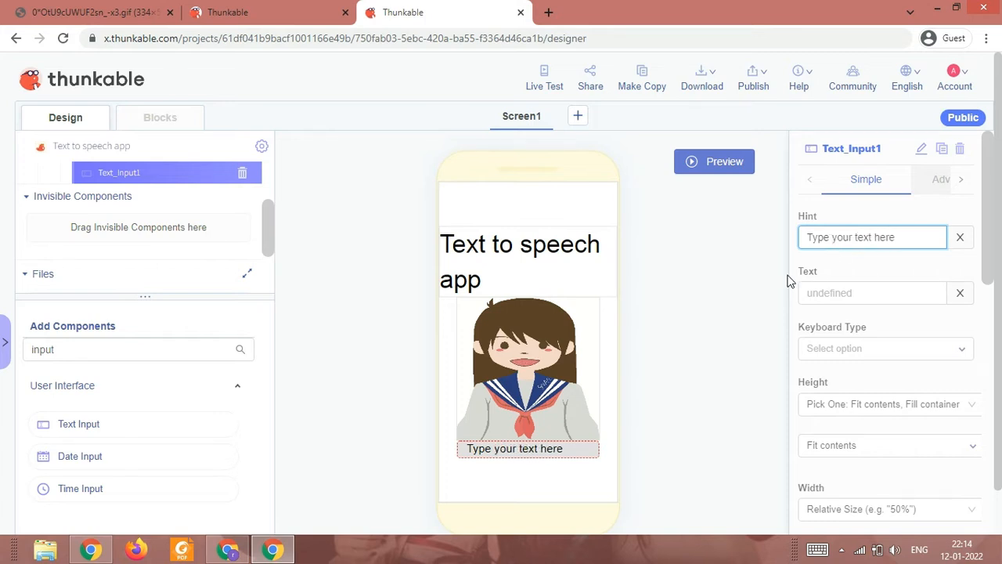
left_click(757, 283)
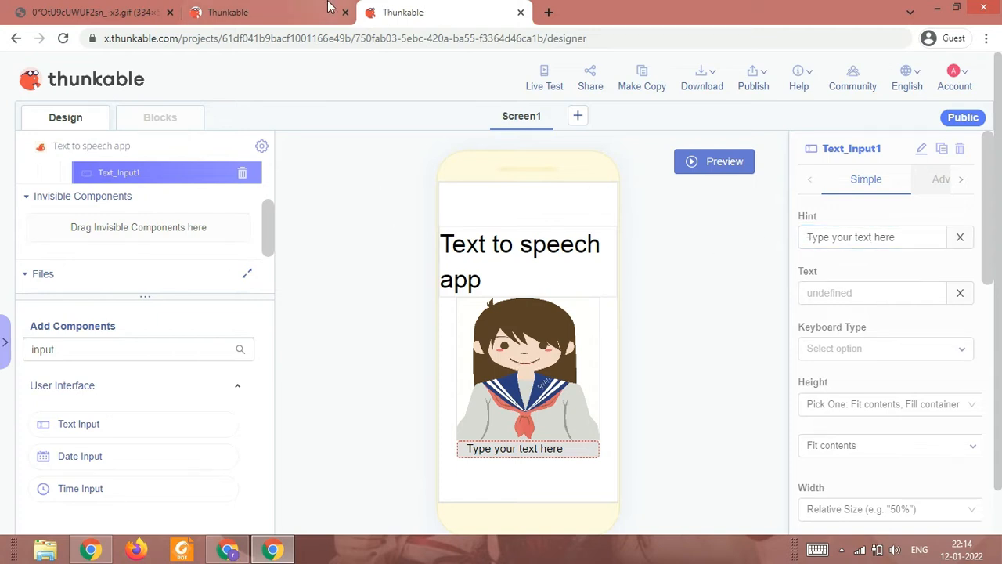
Check the input box in the finished example, and switch the text input's height and width to Absolute Size.
left_click(302, 9)
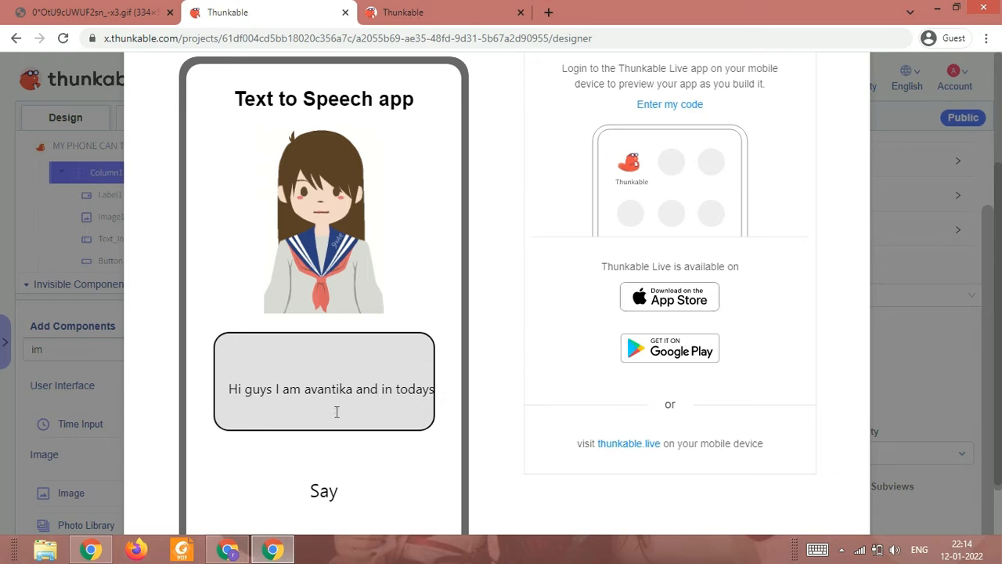
left_click(443, 16)
scroll(866, 346, "down", 1)
left_click(861, 343)
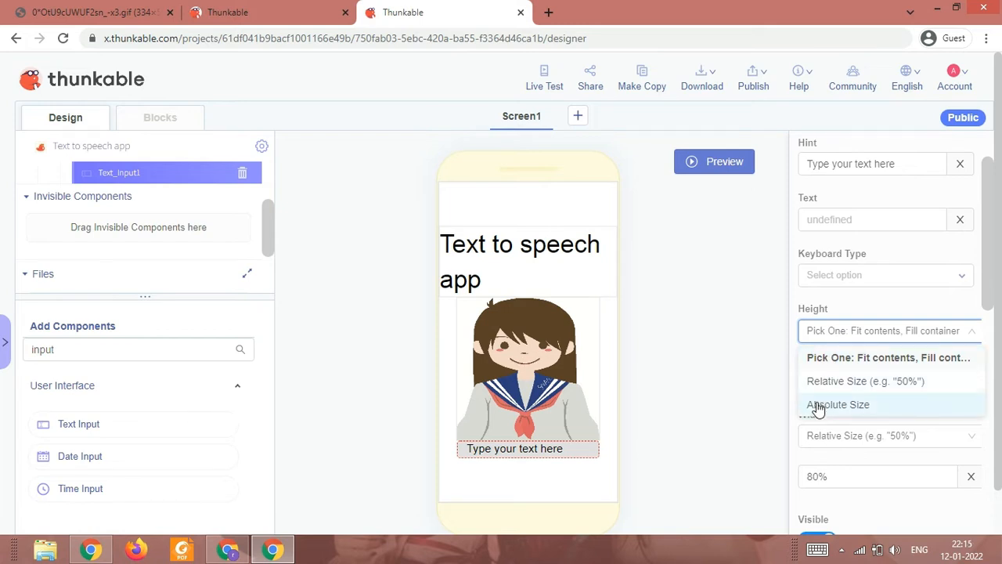
left_click(817, 405)
left_click(823, 371)
left_click(852, 427)
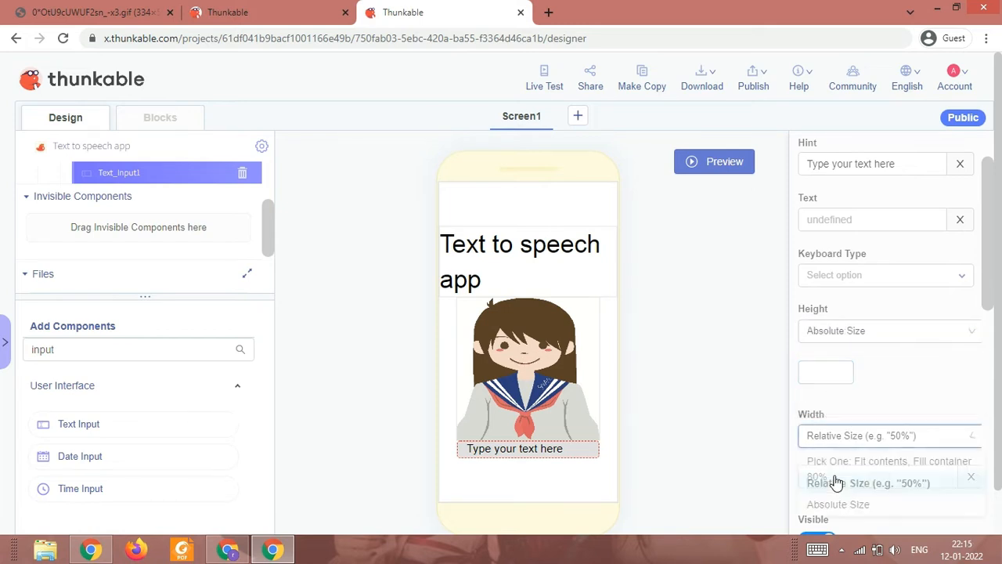
left_click(827, 505)
Set the text input's absolute height to 100.
left_click(816, 371)
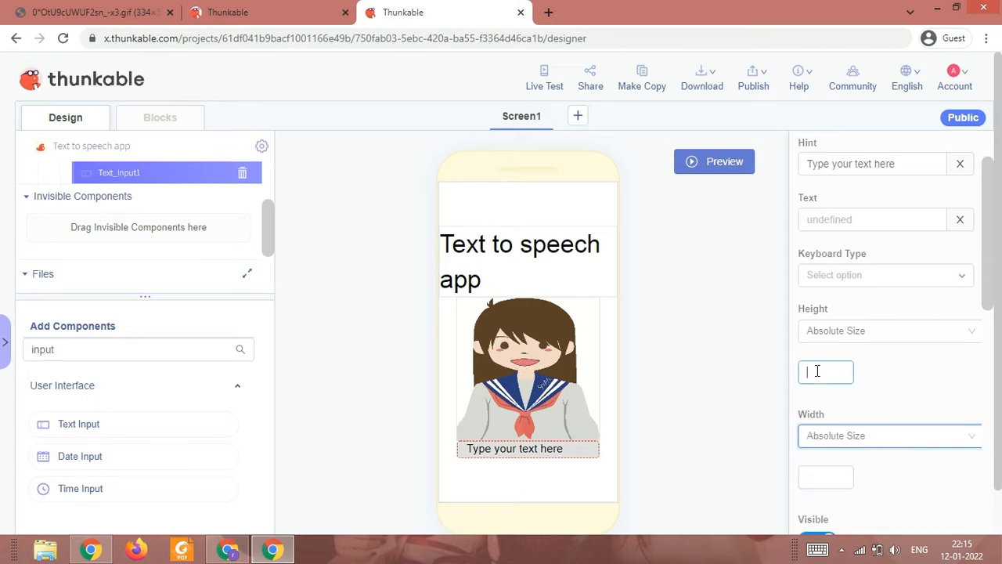
type("3")
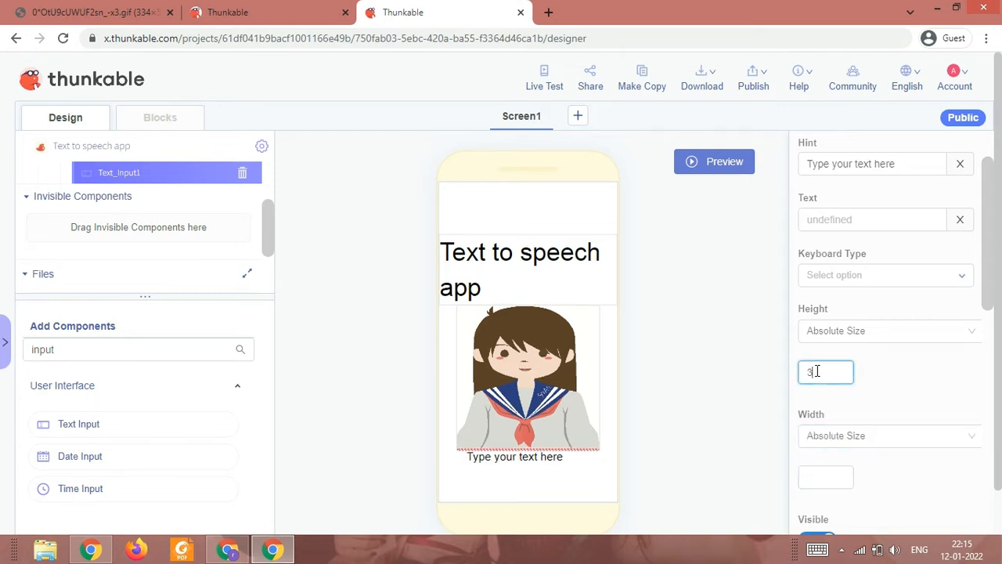
type("0")
key("BackSpace")
key("BackSpace")
type("100")
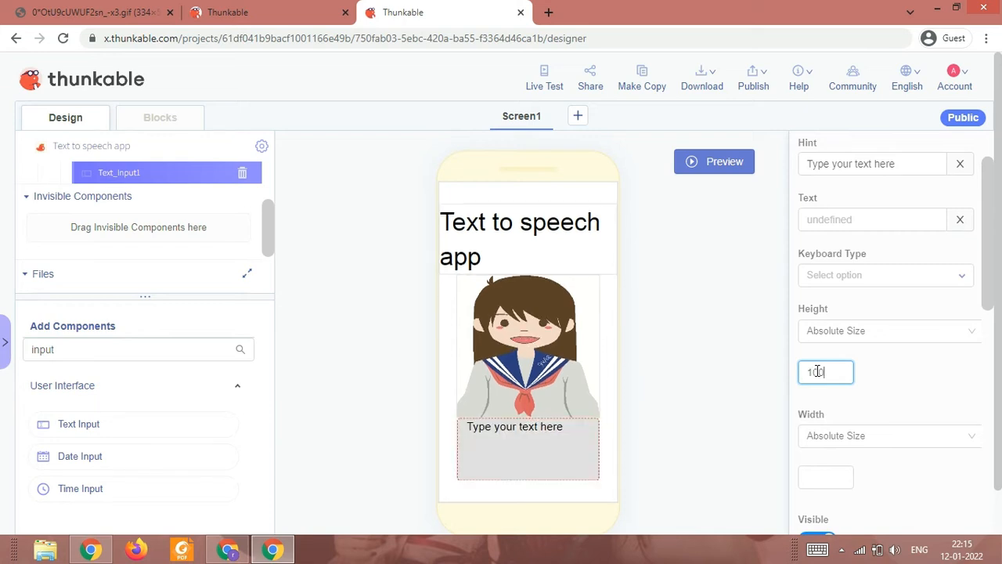
left_click(820, 475)
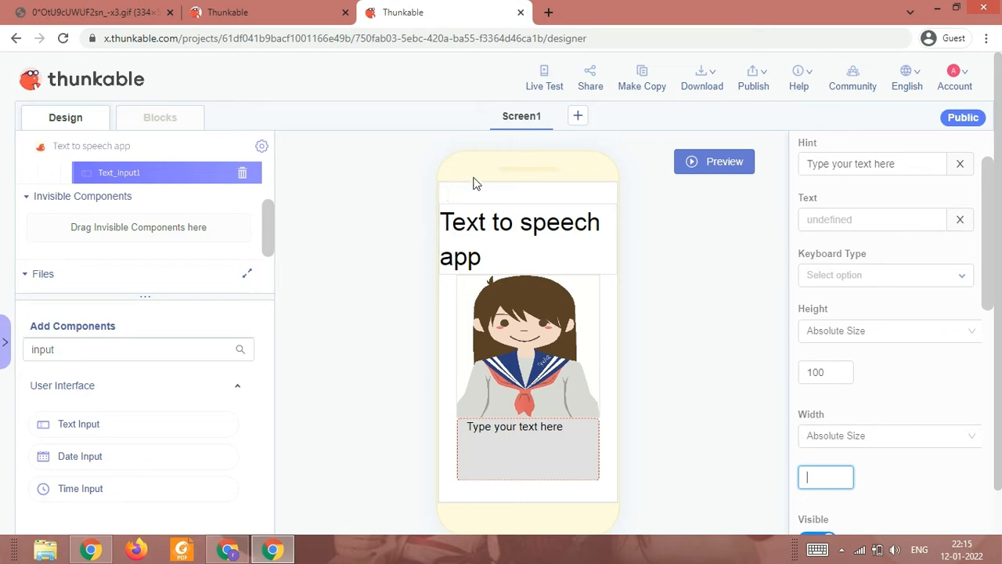
Preview the app to check the resized text input below the image, and close the preview.
left_click(543, 93)
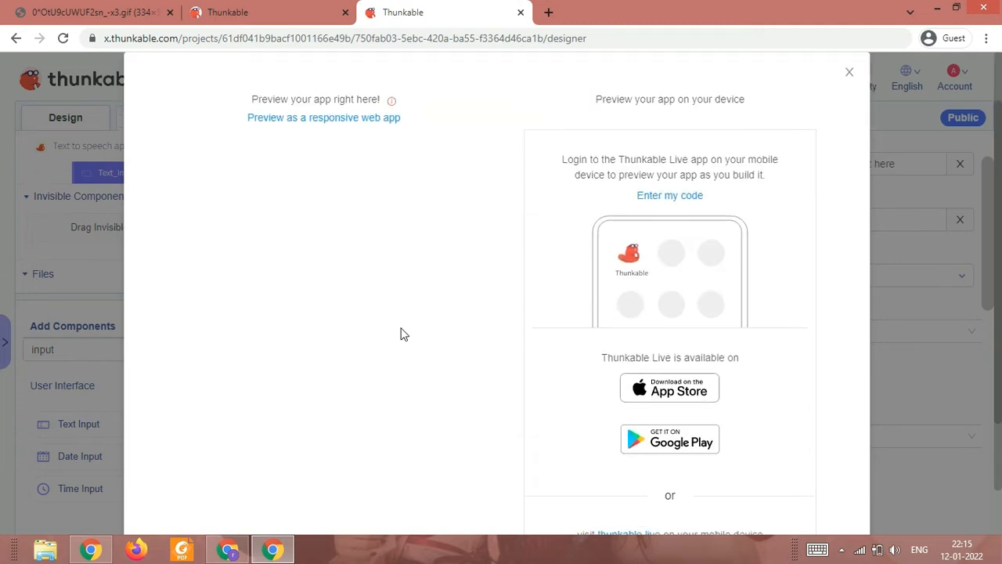
scroll(401, 335, "down", 2)
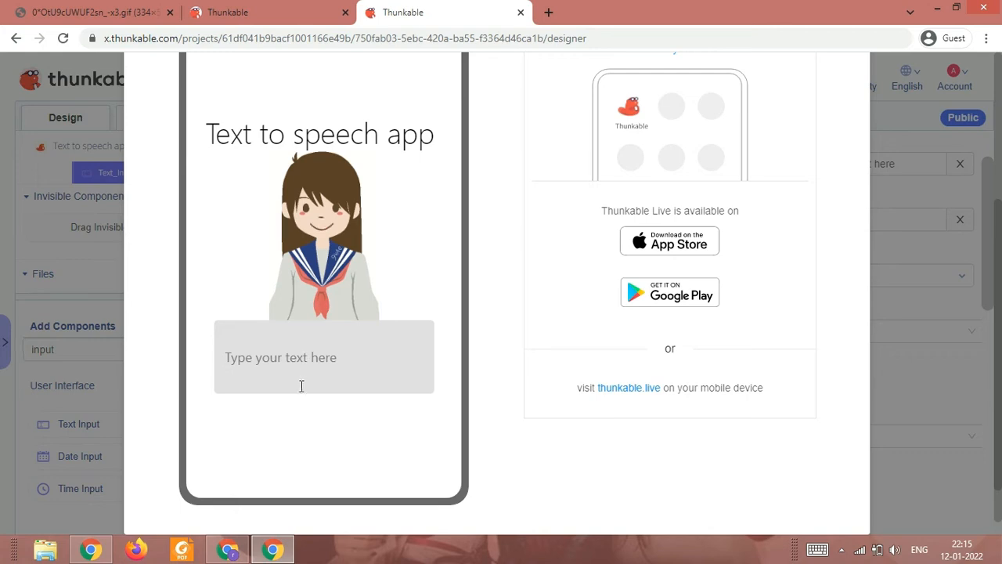
left_click(302, 368)
left_click(239, 455)
scroll(723, 402, "up", 3)
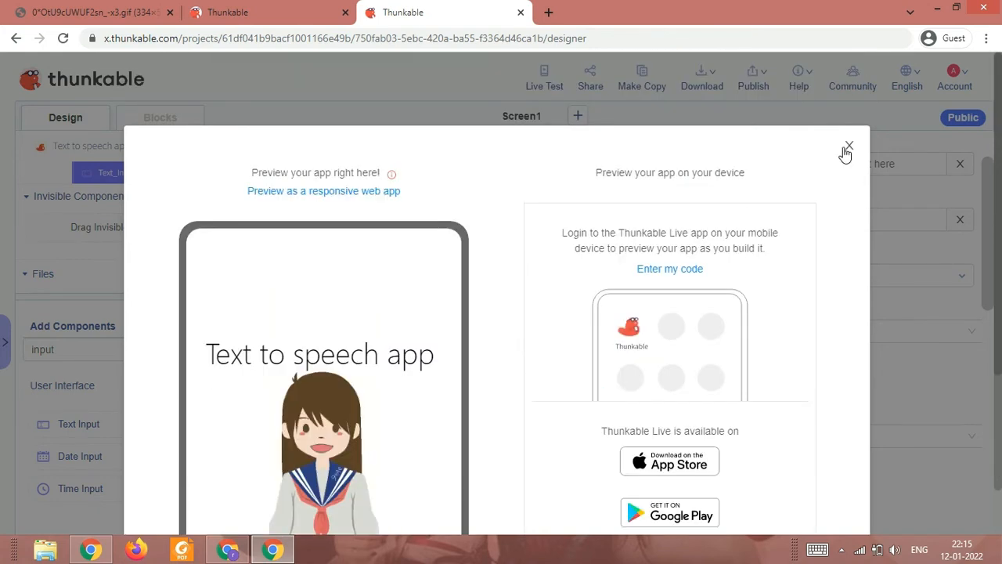
left_click(847, 149)
Set the text input's absolute height to 150.
left_click(802, 378)
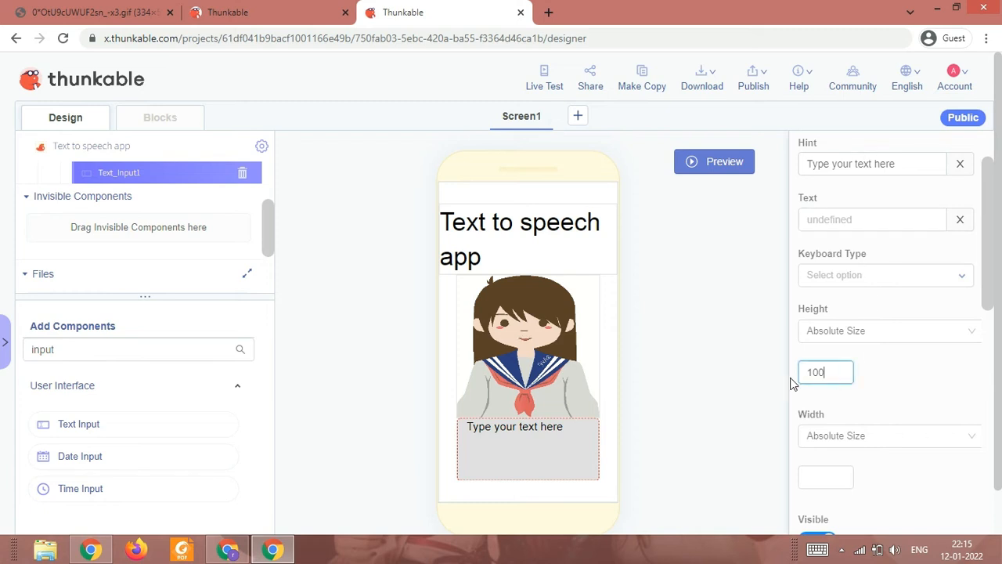
key("ctrl+a")
type("150")
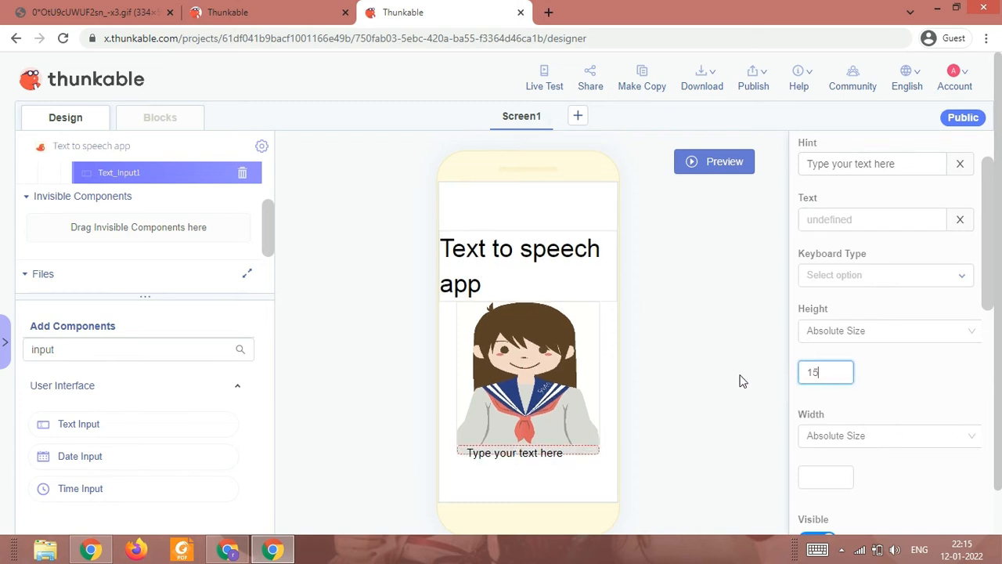
Preview the app again, try the text input box, and close the preview.
left_click(535, 88)
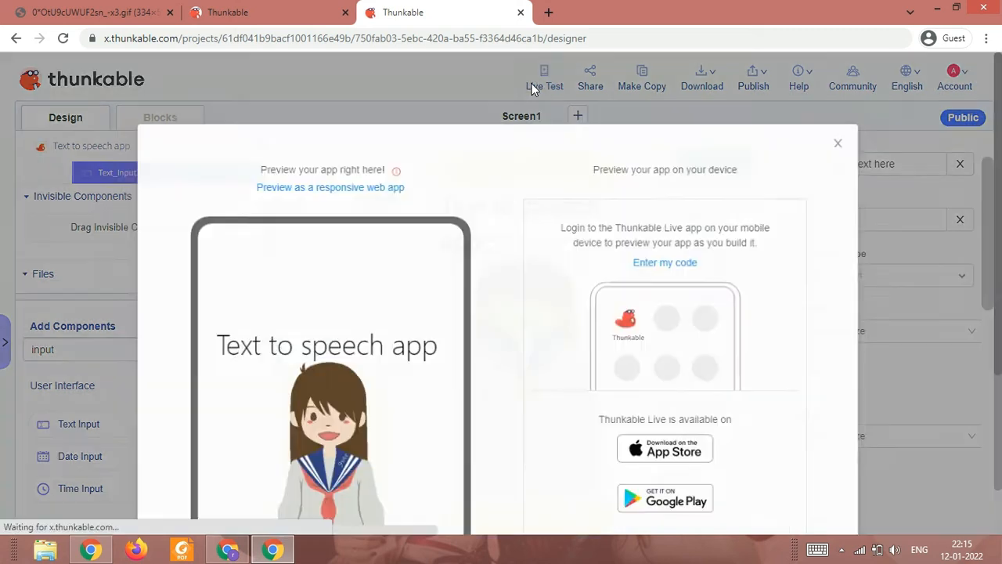
scroll(537, 372, "down", 1)
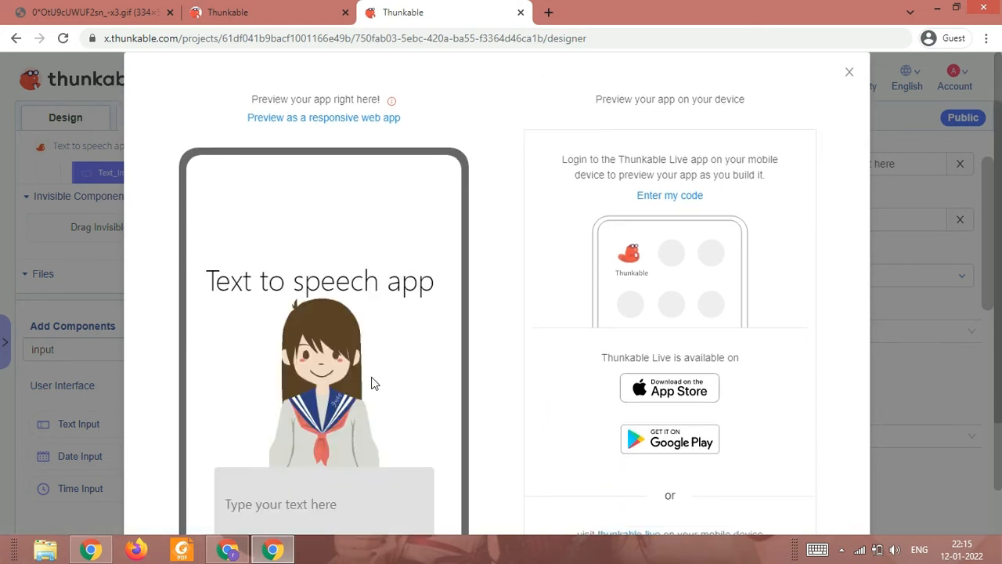
scroll(364, 395, "down", 1)
scroll(362, 400, "down", 1)
left_click(349, 351)
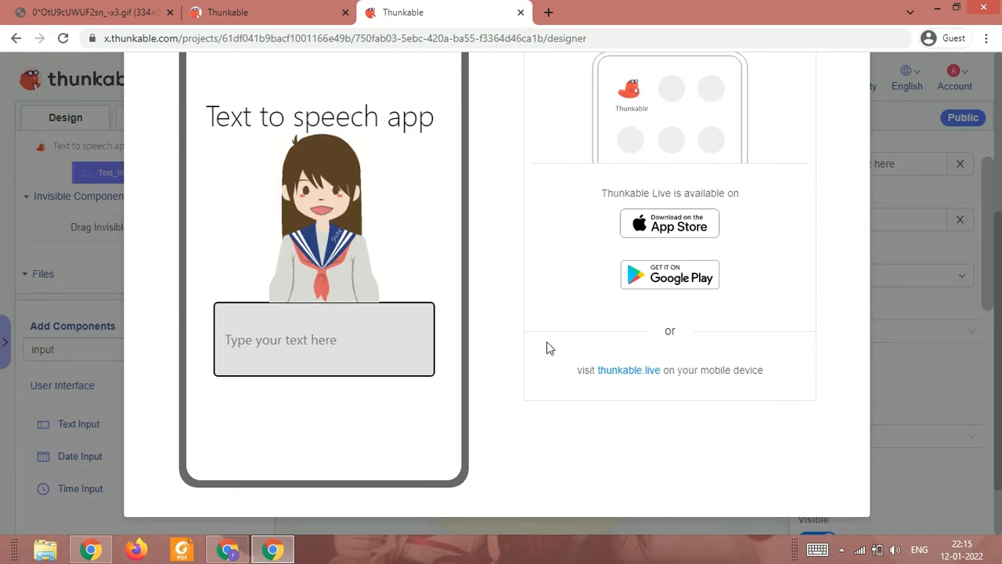
scroll(694, 193, "up", 2)
scroll(694, 193, "up", 1)
left_click(851, 129)
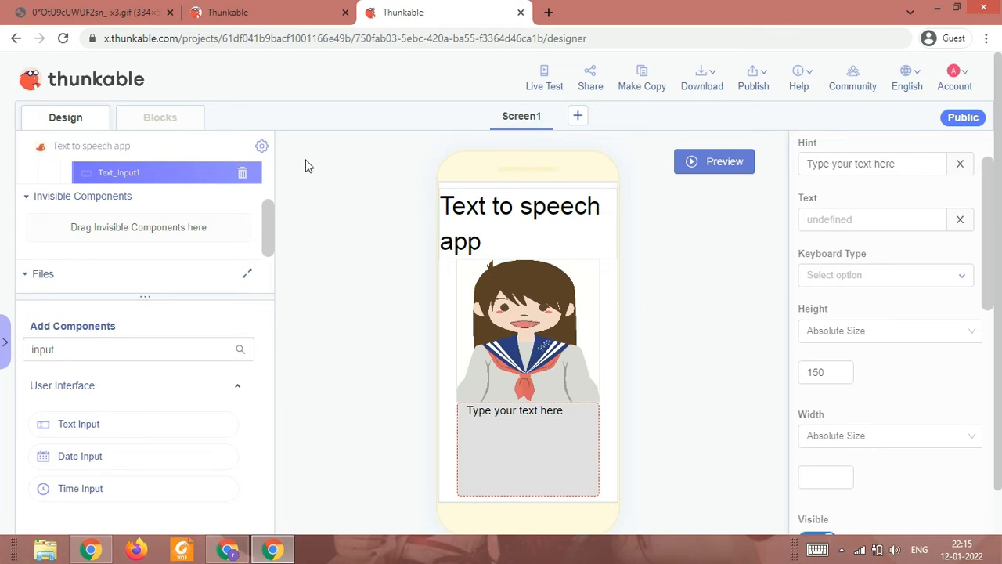
Look at the Say button below the text input in the finished example, and return to the project being built.
left_click(259, 10)
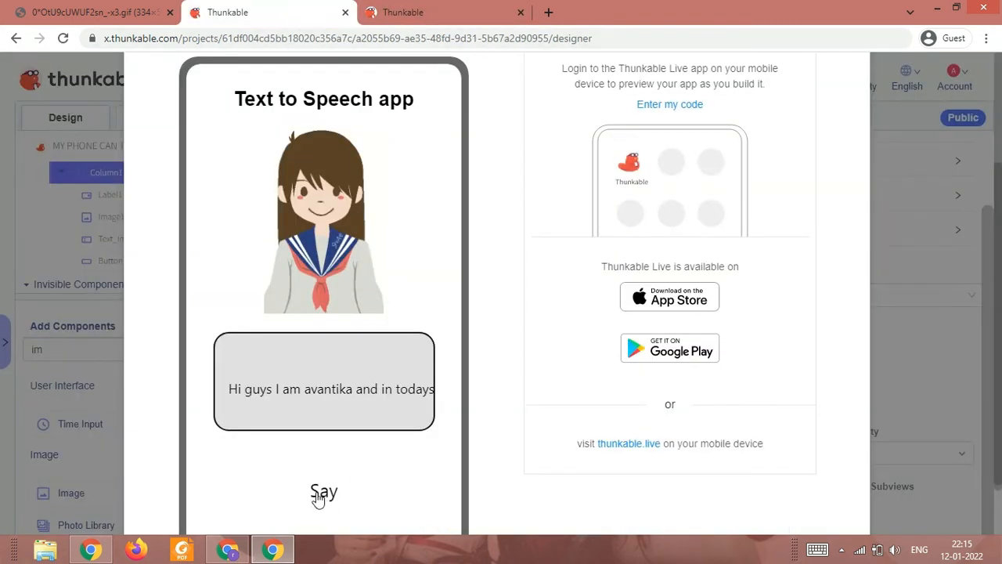
left_click(483, 8)
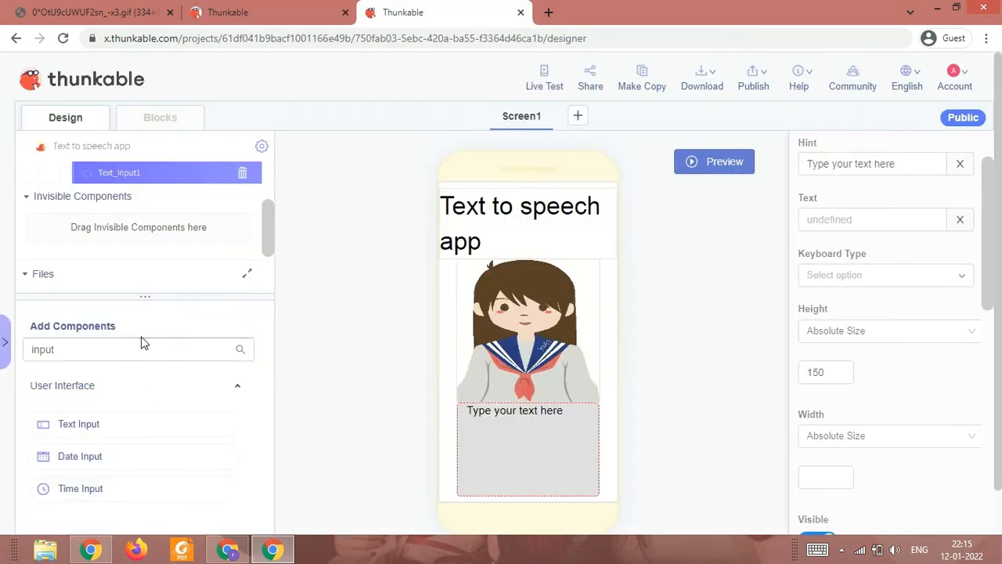
left_click_drag(97, 344, 11, 363)
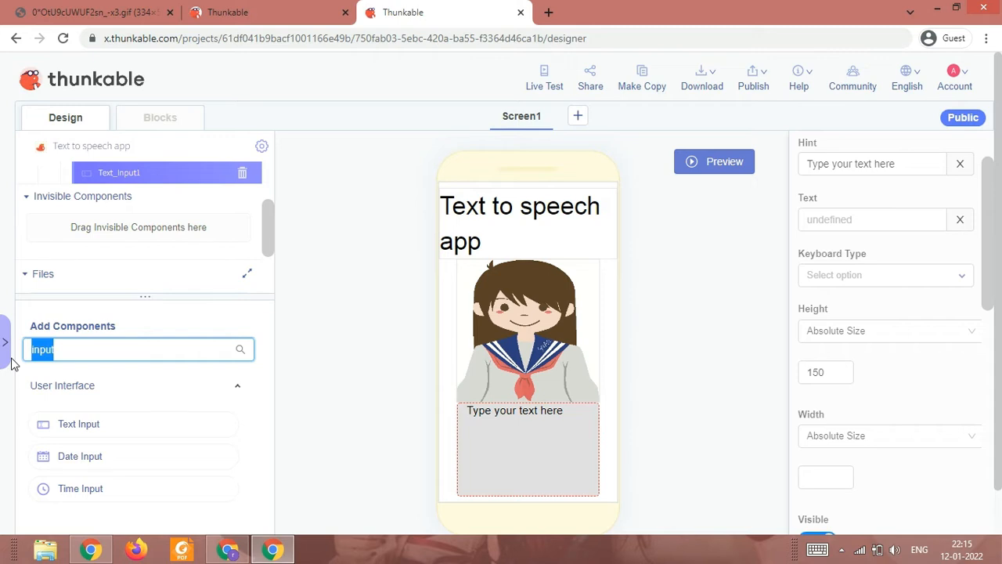
type("labe")
left_click_drag(88, 423, 566, 465)
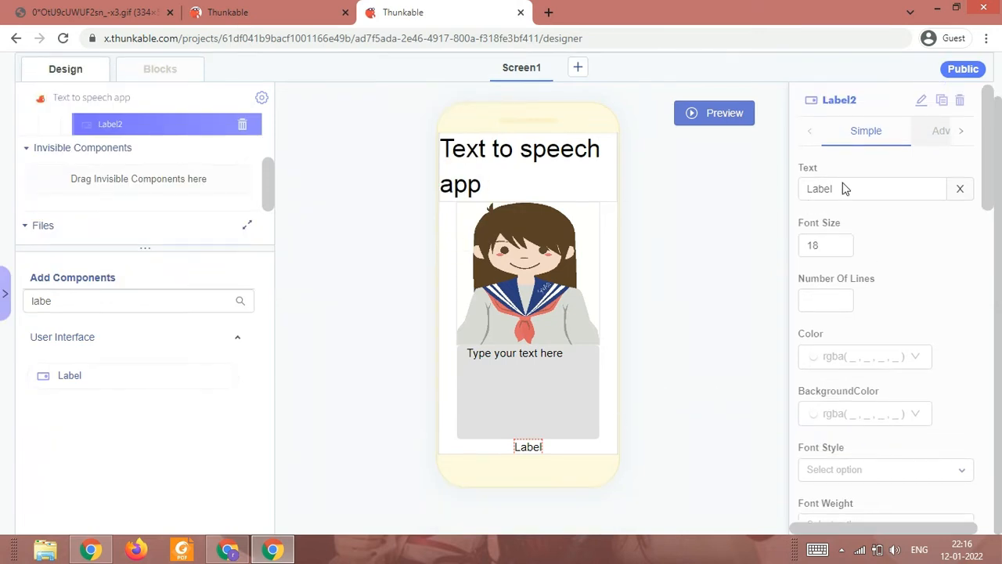
left_click(960, 101)
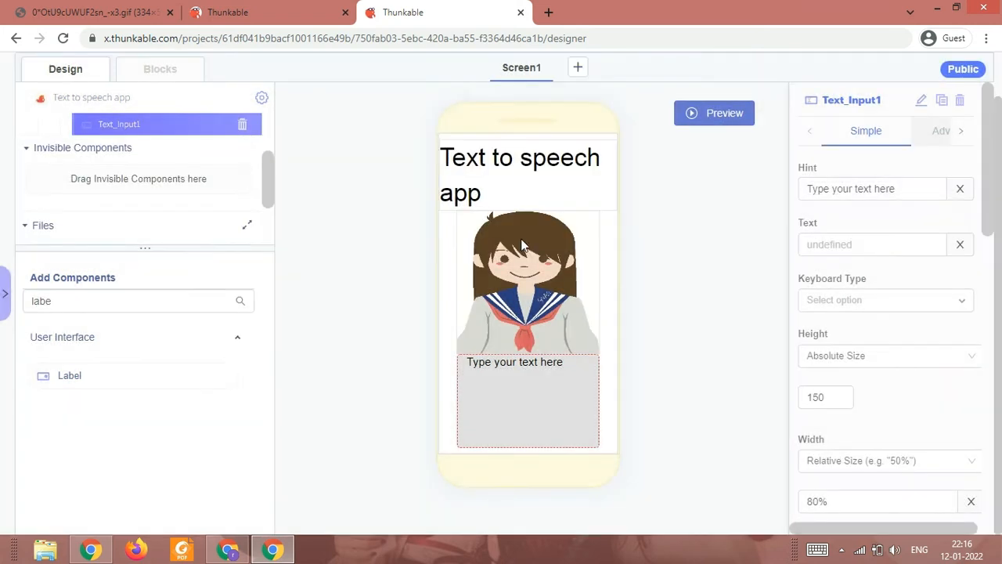
Search the components for "but" and add a Button below the text input inside the column.
left_click_drag(102, 309, 4, 324)
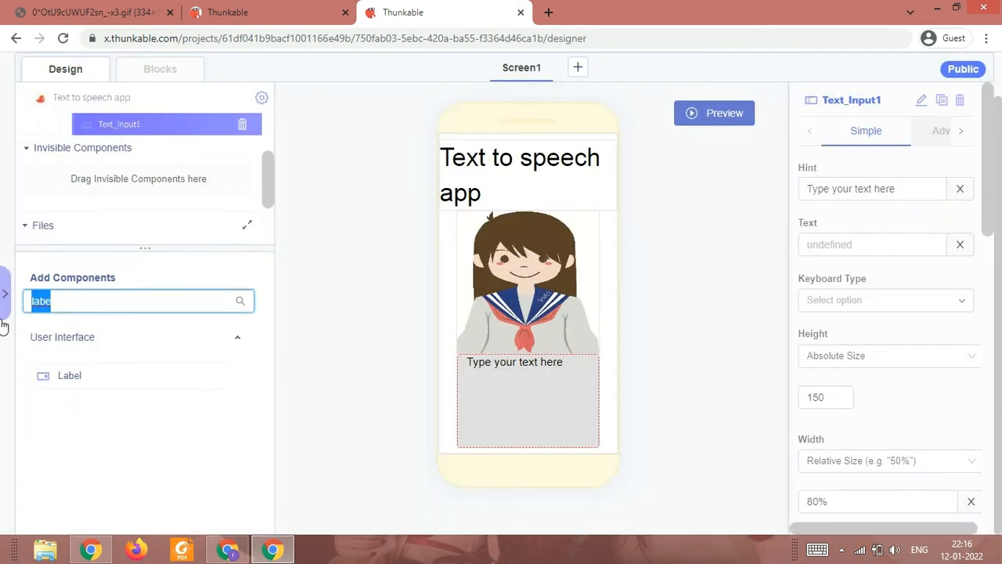
type("but")
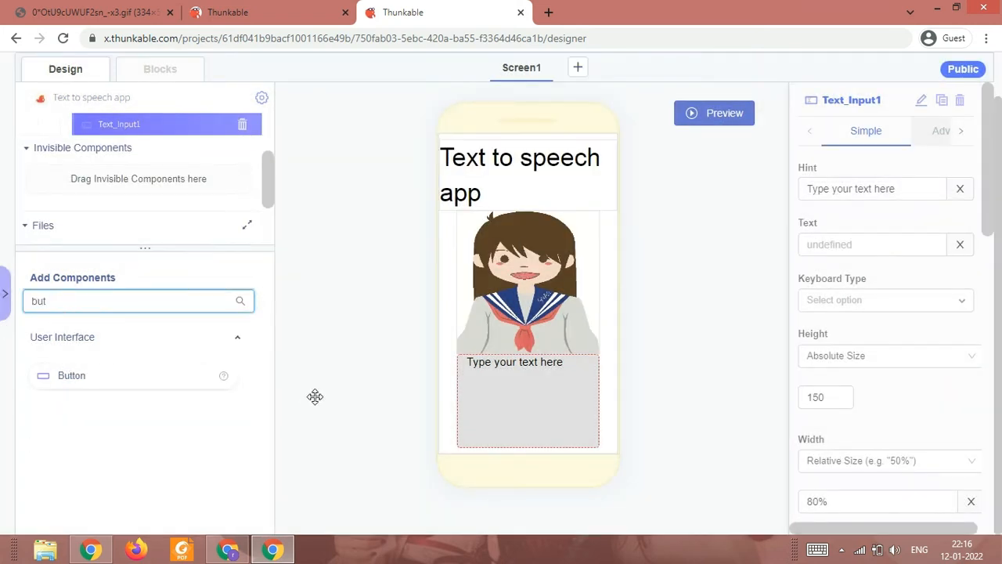
left_click_drag(315, 396, 146, 197)
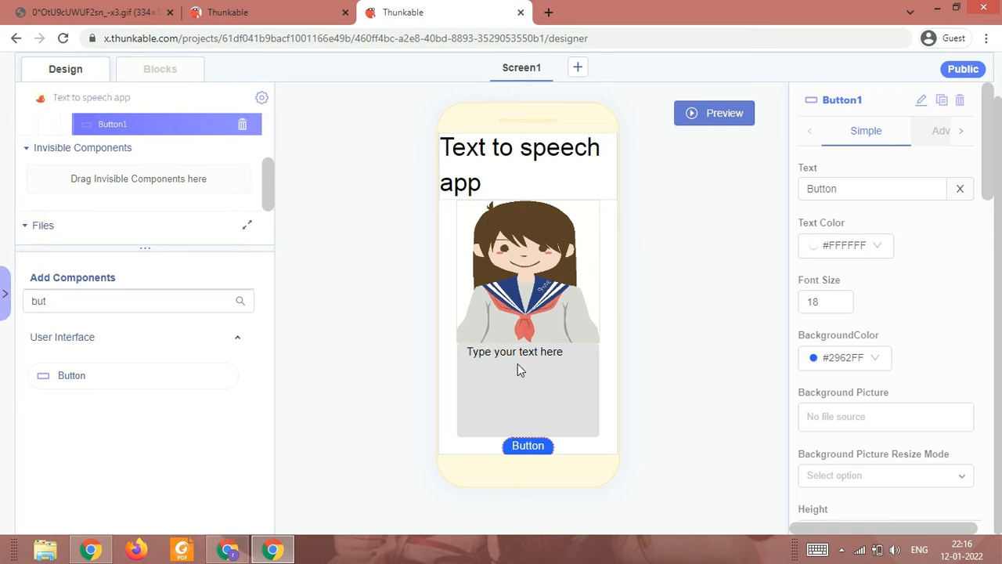
Change the button's background color to a light red, rgba(248, 69, 91, 1).
left_click(815, 357)
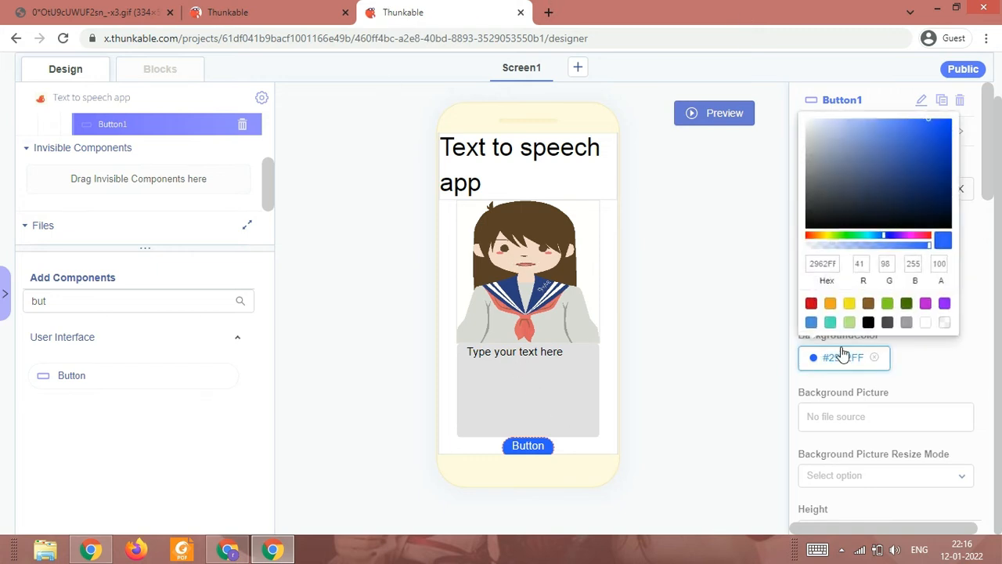
left_click(811, 305)
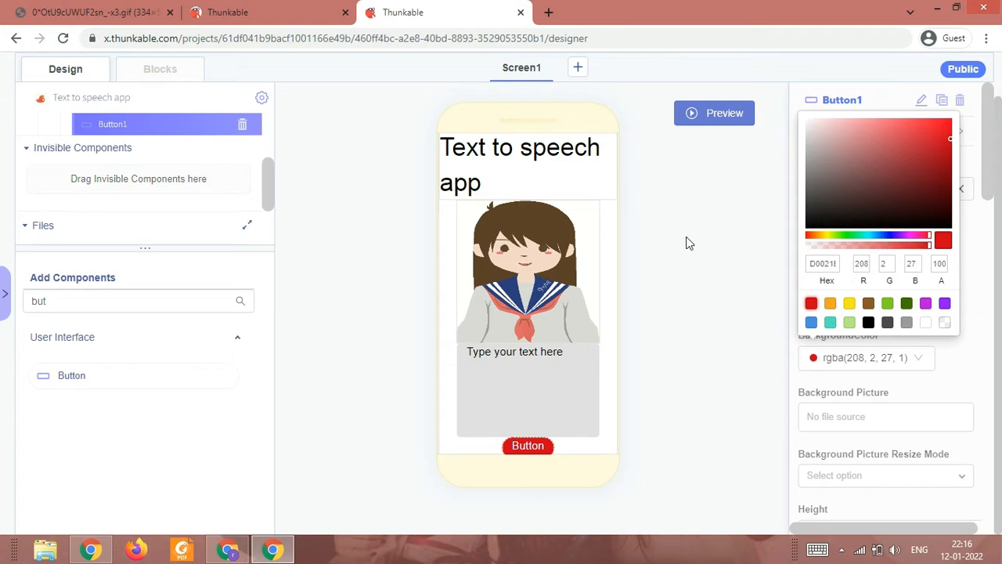
left_click(907, 127)
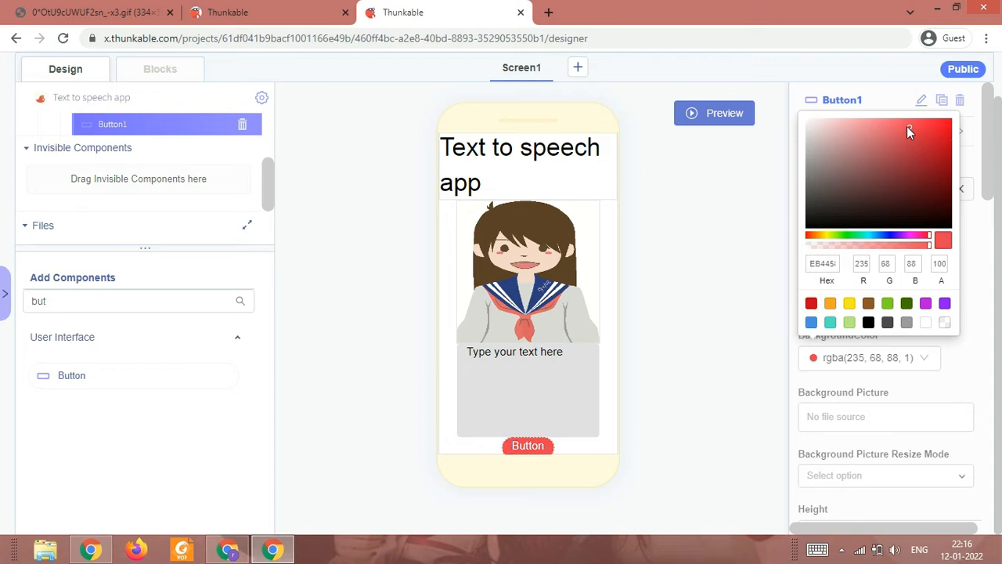
left_click(902, 114)
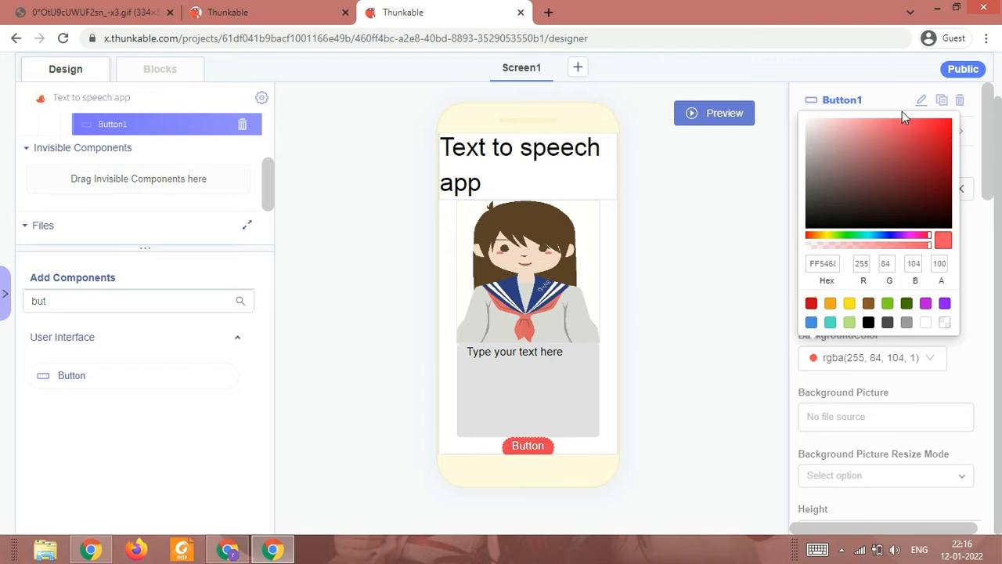
left_click(902, 113)
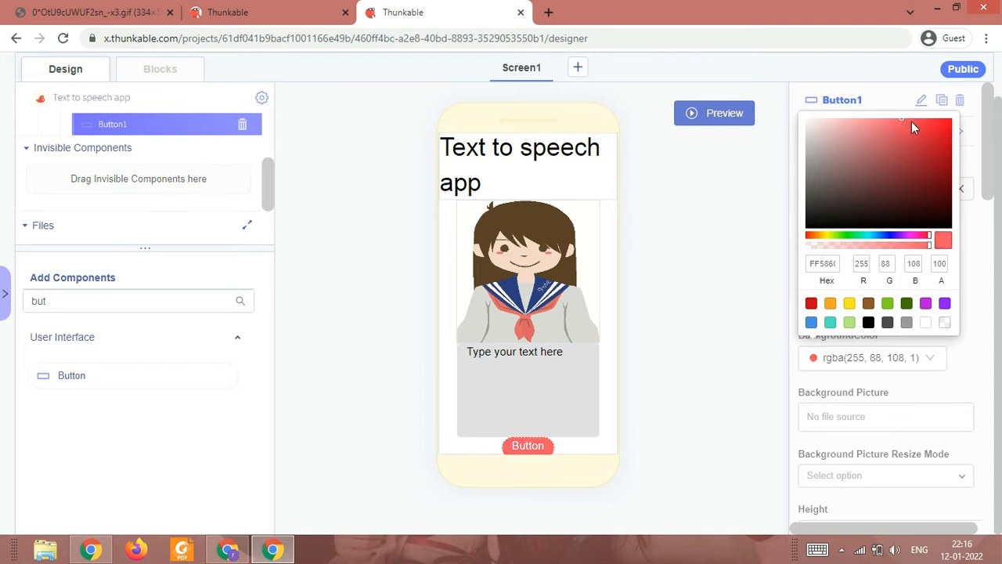
left_click(911, 121)
left_click(732, 274)
Change the button's text to "Click".
left_click_drag(877, 188, 784, 194)
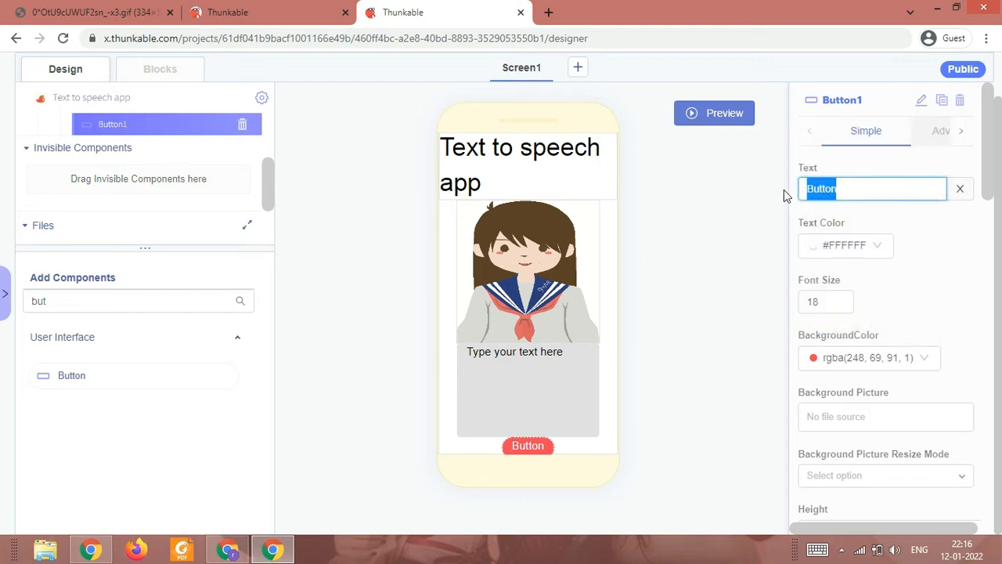
type("C")
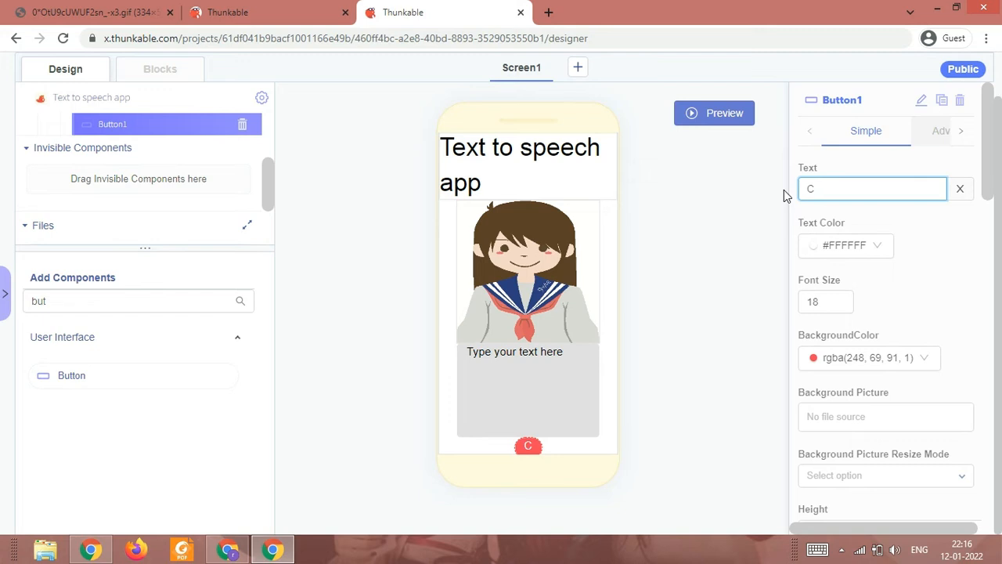
type("lic")
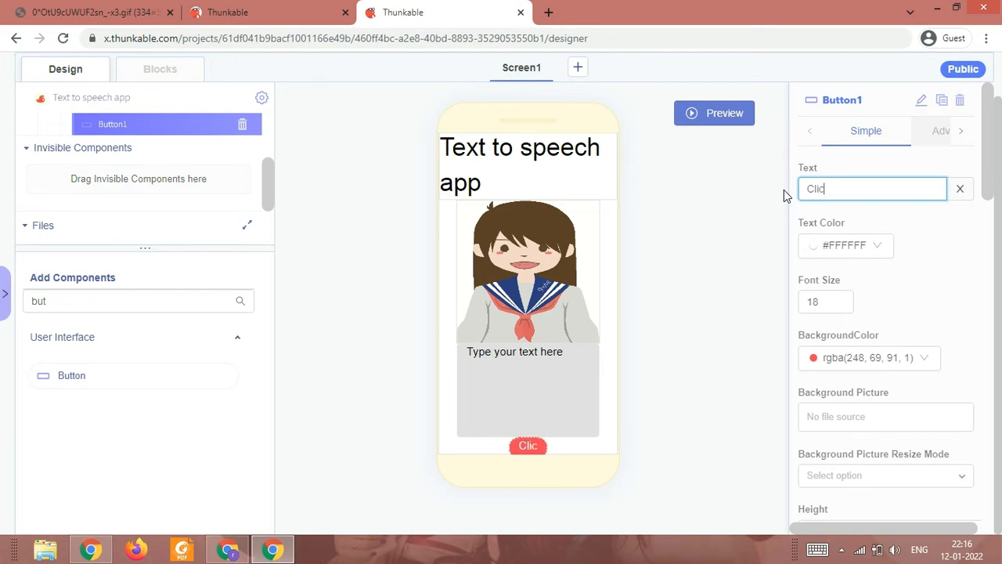
type("k")
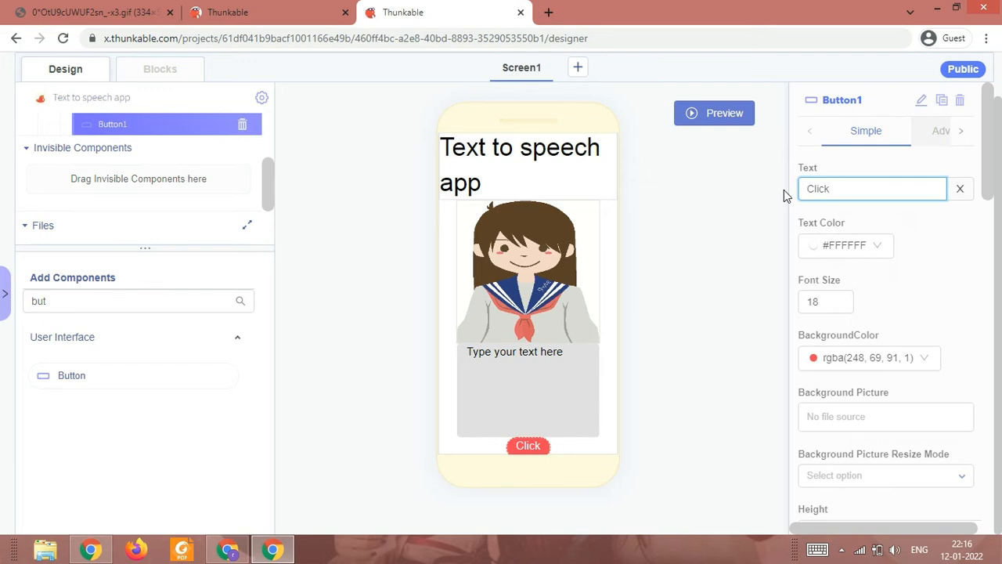
Replace the button's text with "Say".
key("ctrl+a")
key("BackSpace")
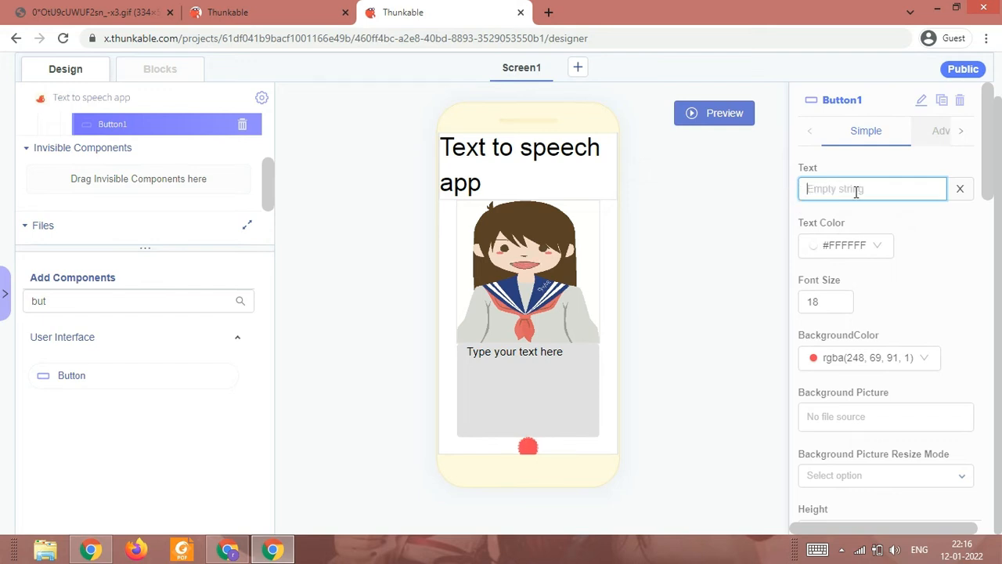
type("Say")
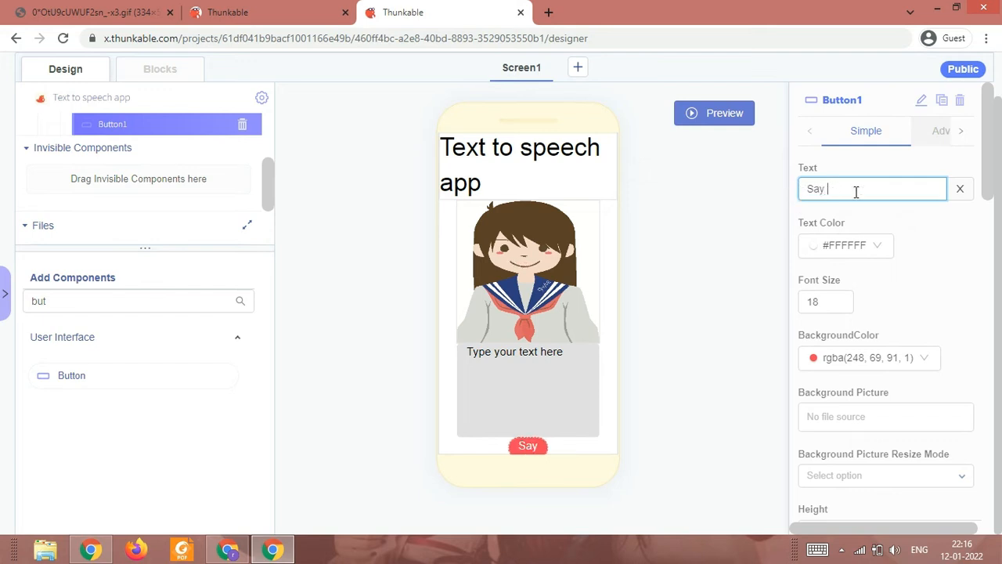
Extend the button's text to "Say the text".
type(" the ")
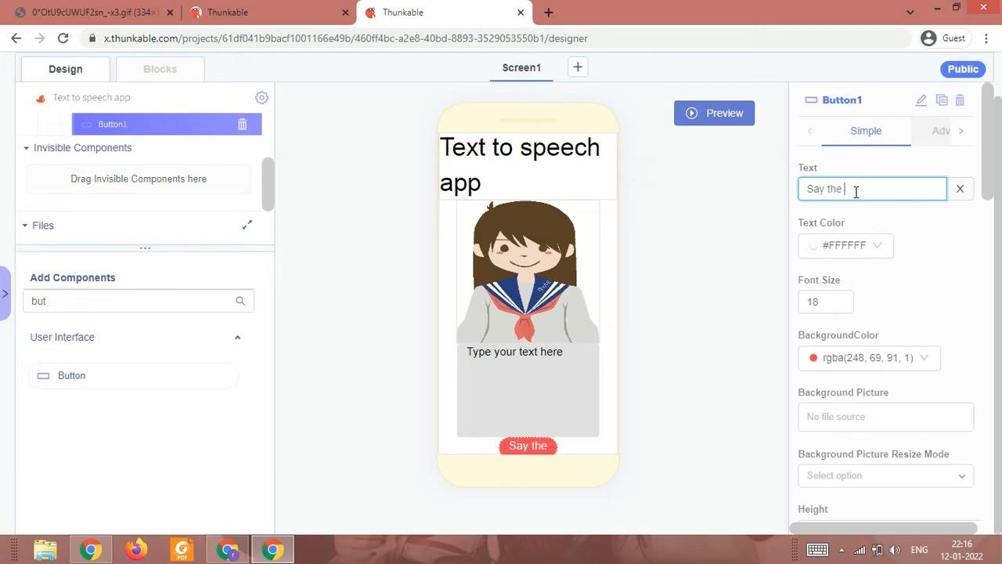
type("text")
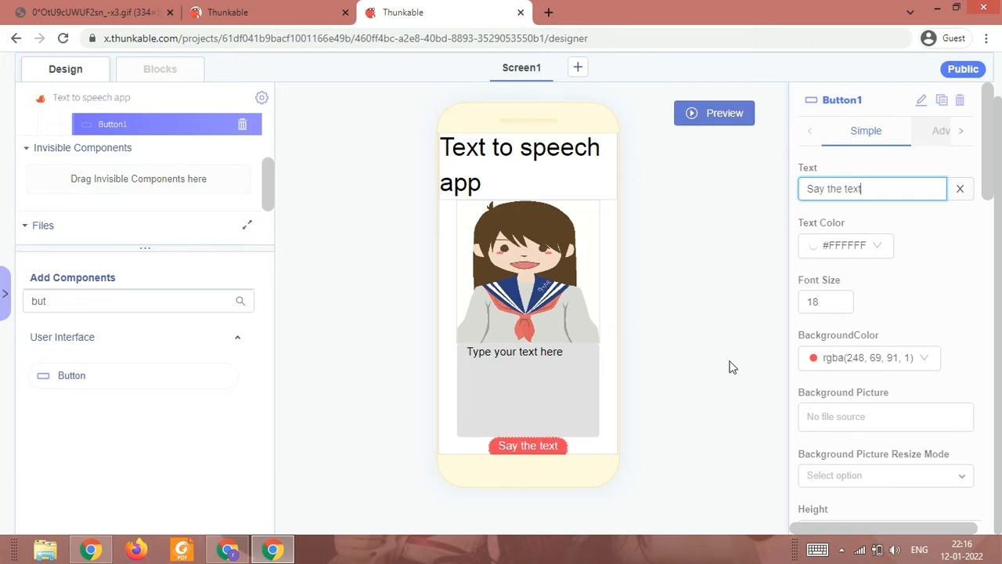
Replace the button's text with "Convert text to speech".
double_click(830, 186)
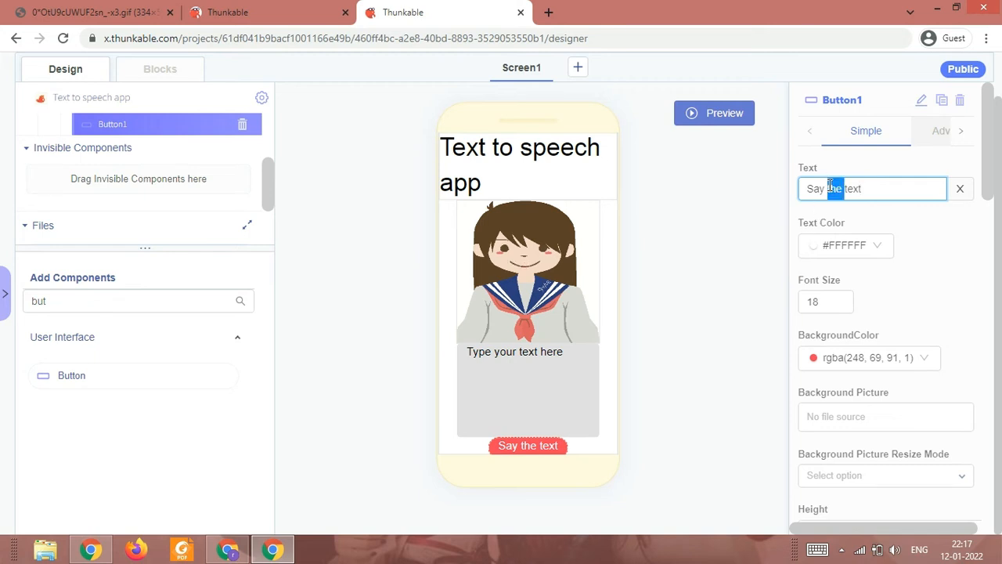
triple_click(830, 188)
type("C")
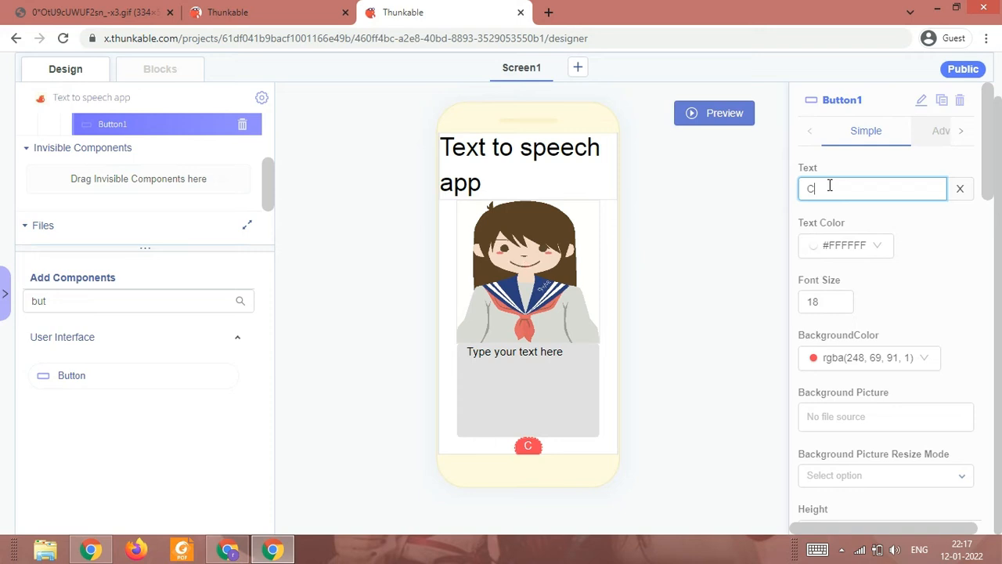
type("onvert t")
type("t")
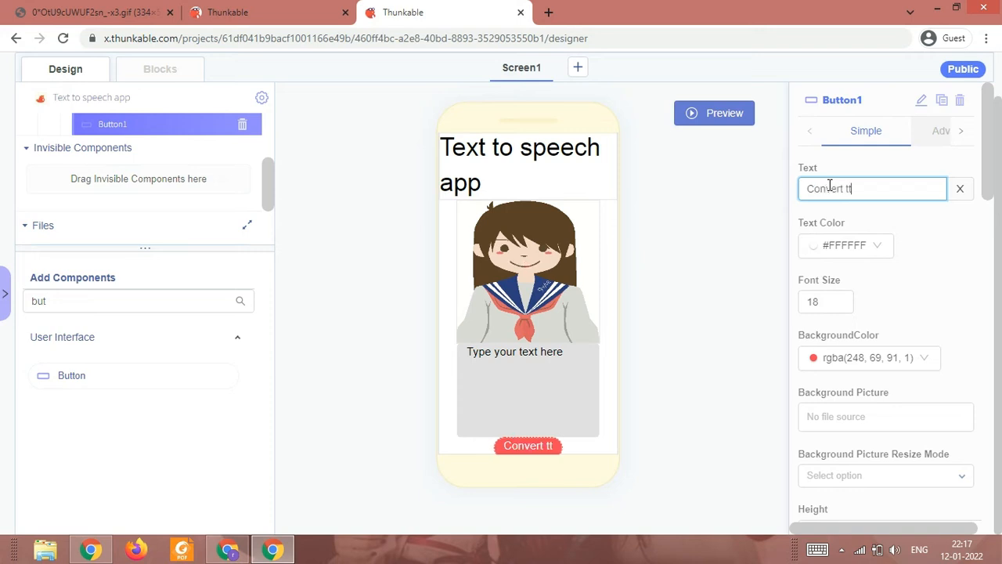
type("ext to ")
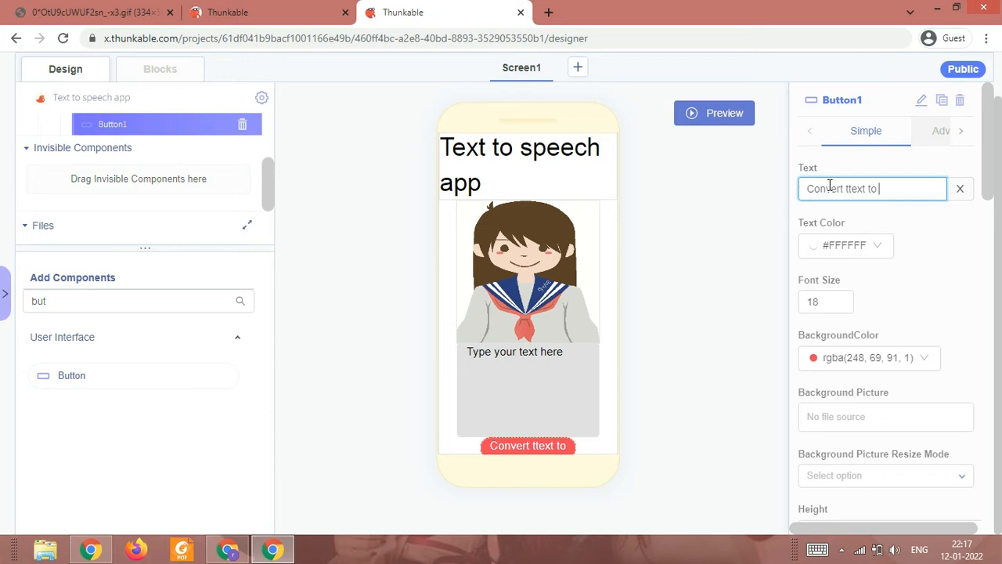
type("speech")
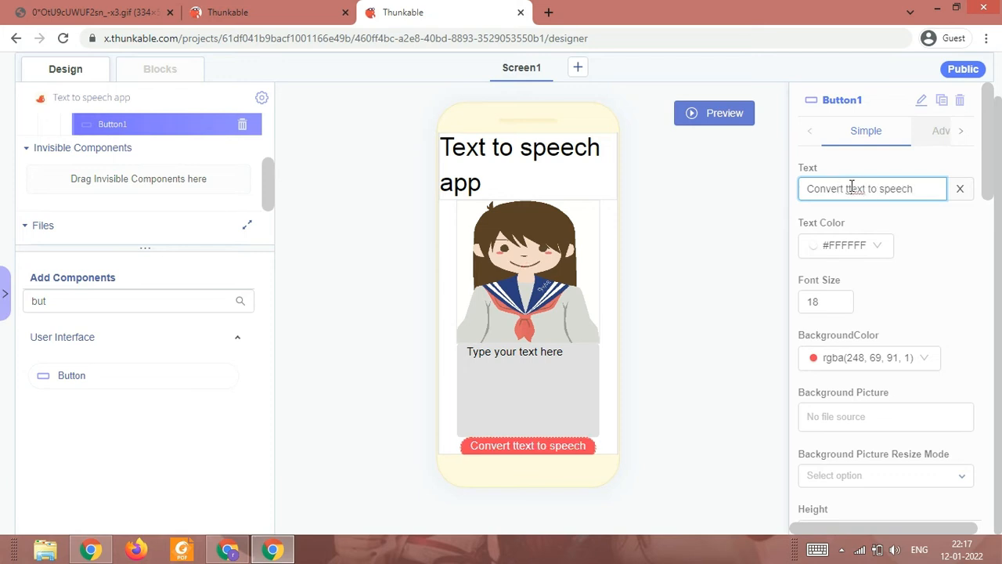
key("BackSpace")
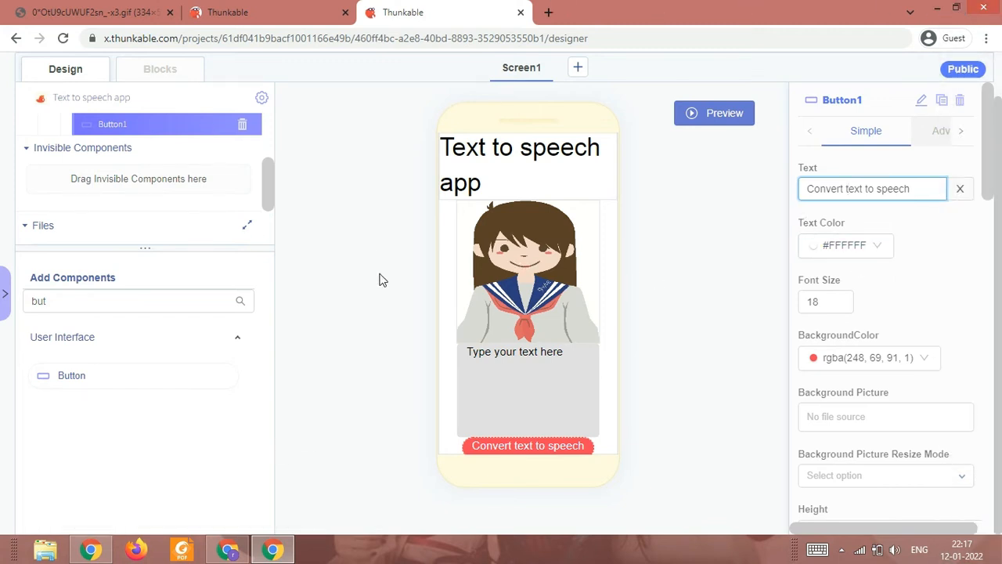
Set the border radius of the "Convert text to speech" button to 10.
left_click(543, 448)
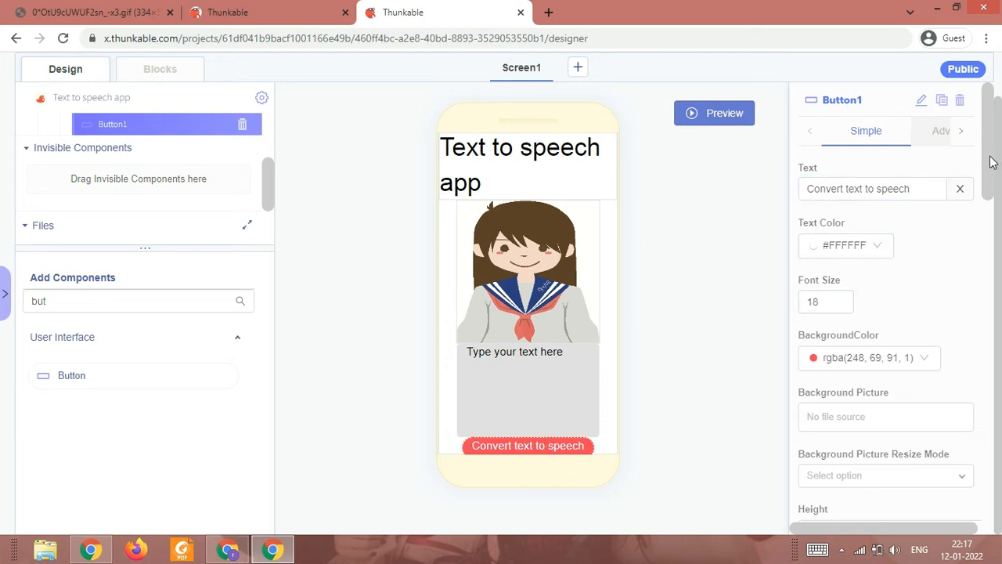
left_click_drag(991, 159, 957, 535)
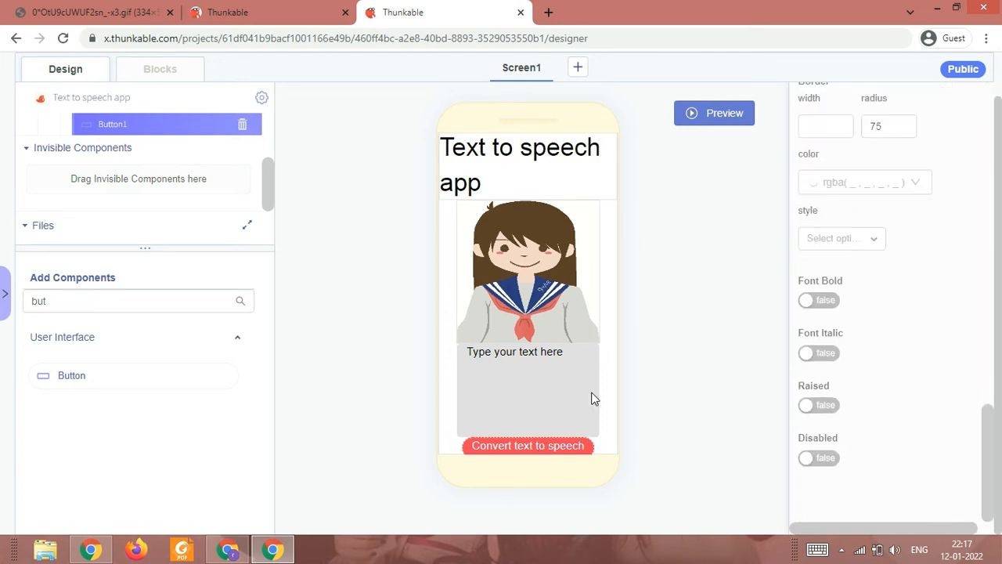
scroll(872, 232, "up", 1)
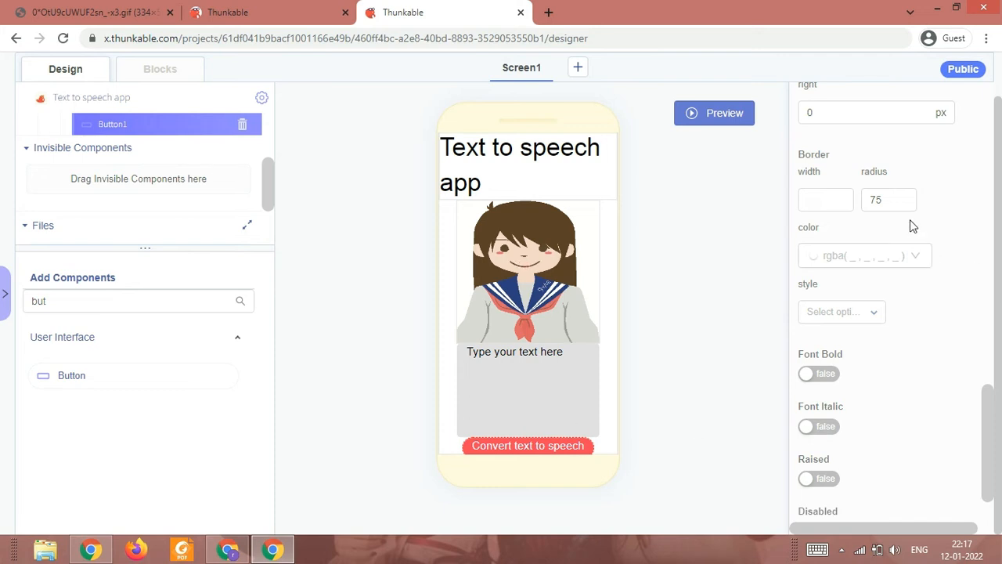
double_click(891, 200)
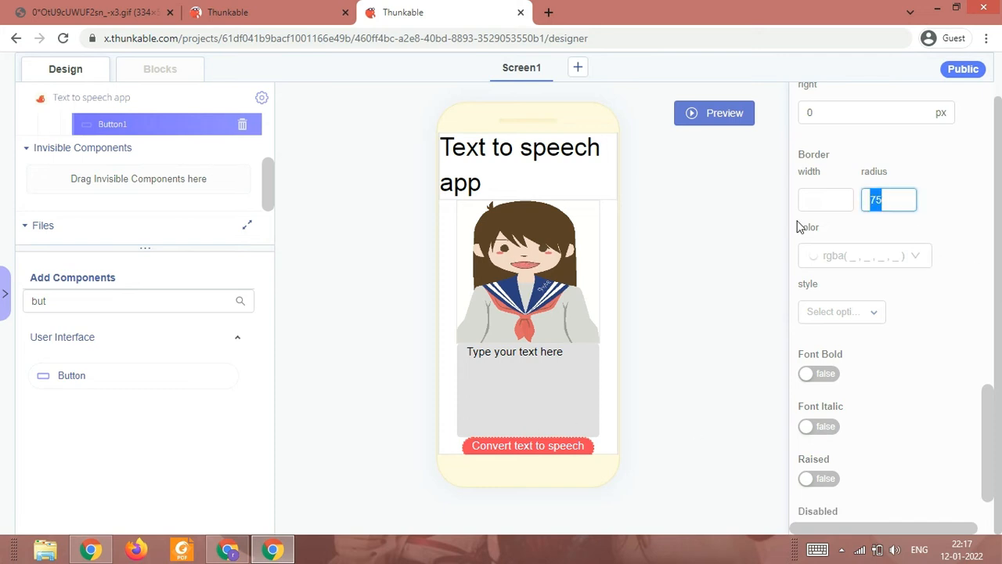
type("0")
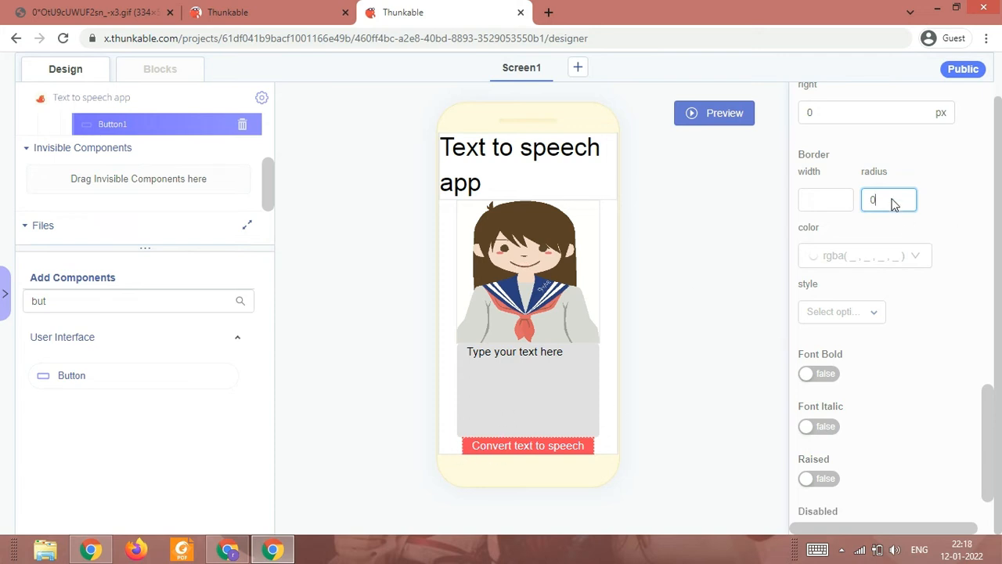
key("BackSpace")
type("2010")
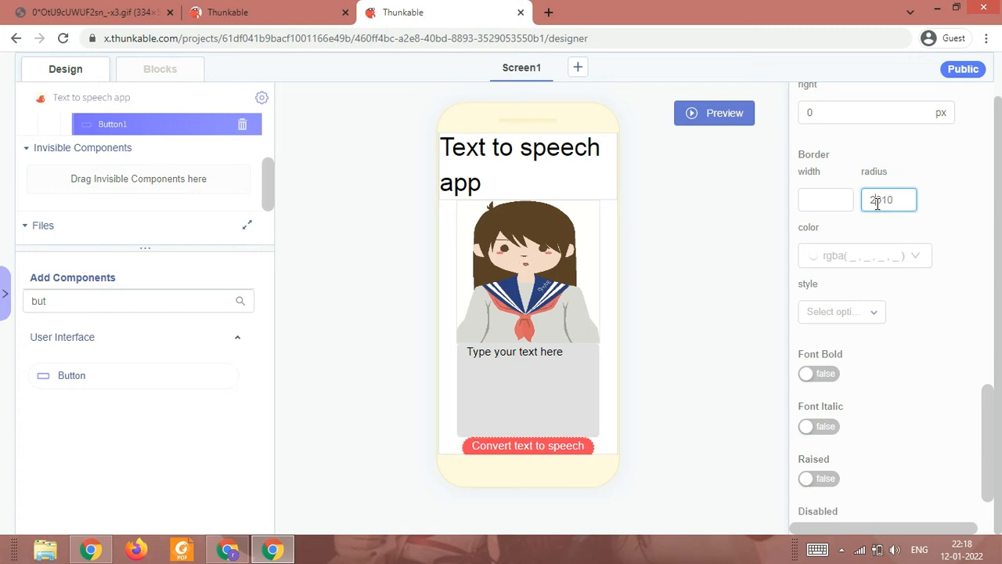
double_click(878, 204)
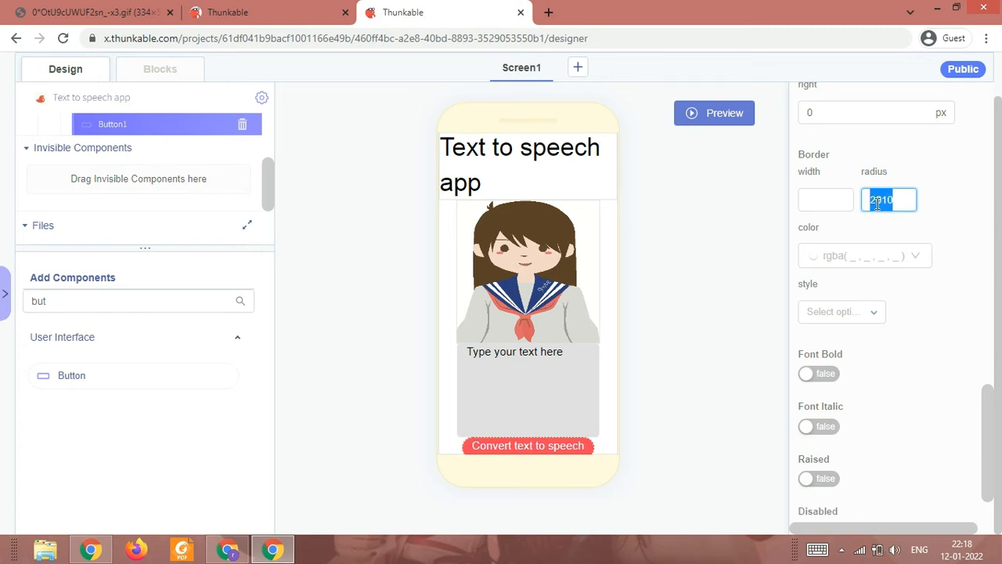
type("10")
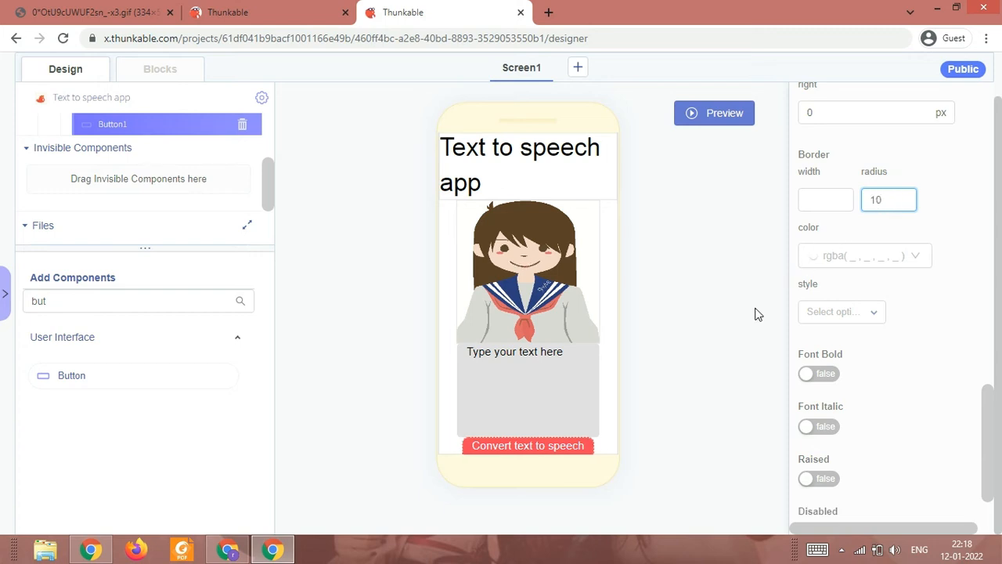
Run a live test of the app, check the layout down to the button, and close the preview.
scroll(527, 208, "up", 1)
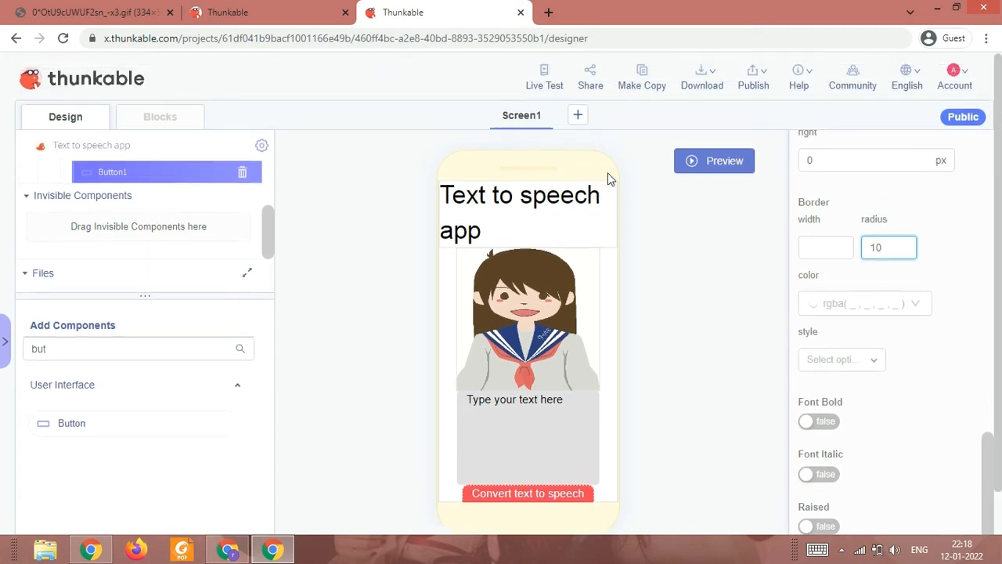
left_click(547, 80)
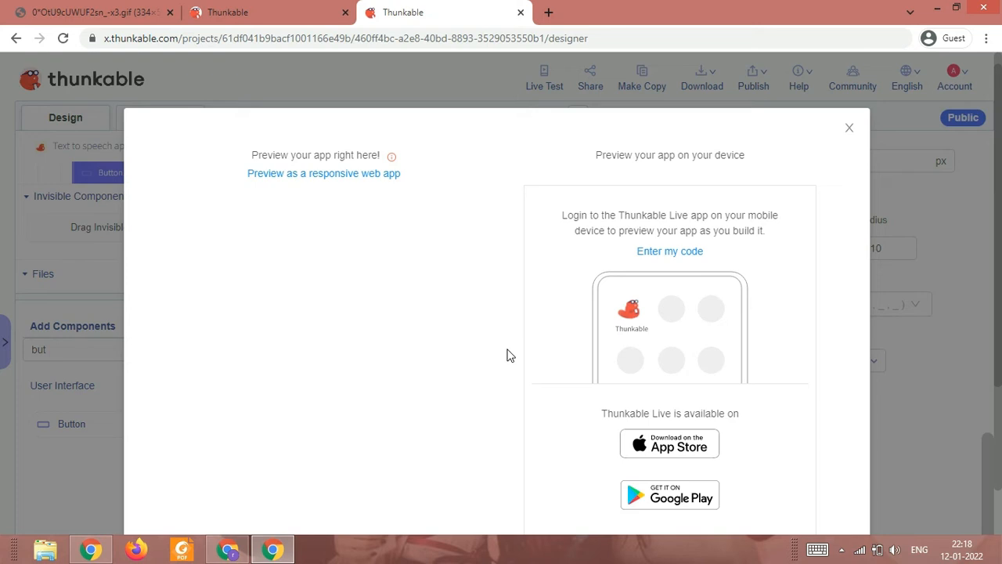
scroll(507, 356, "down", 1)
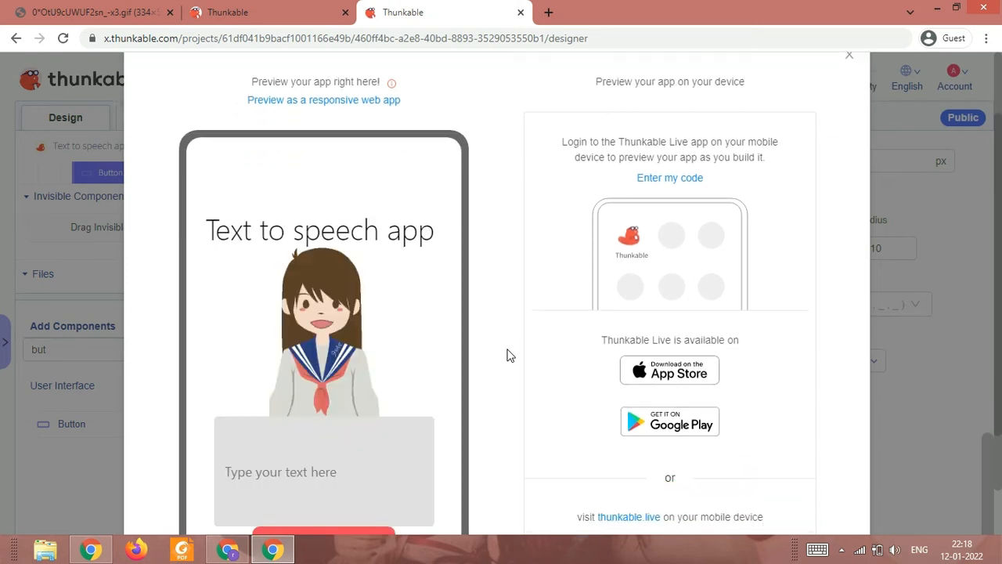
scroll(541, 295, "down", 2)
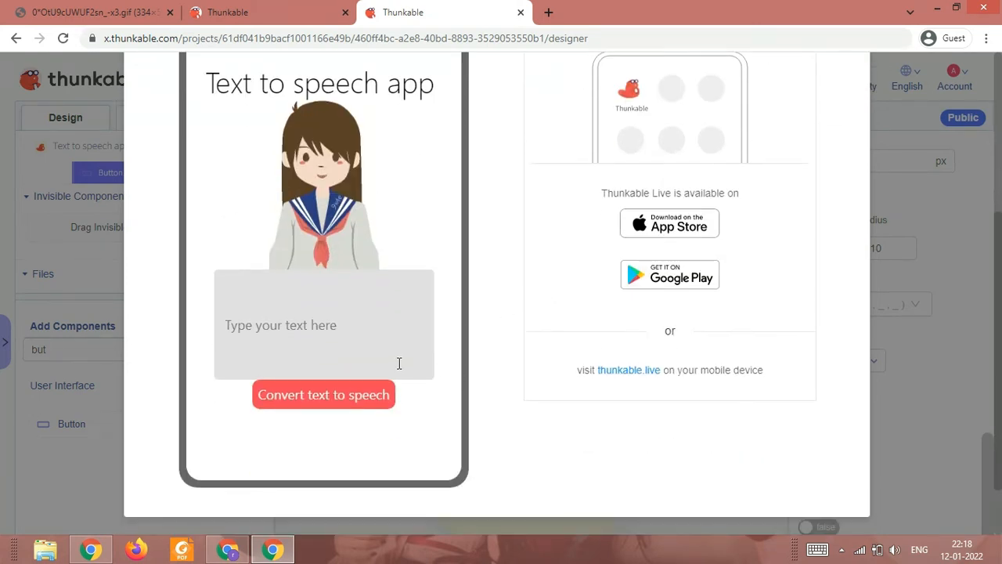
scroll(761, 161, "up", 1)
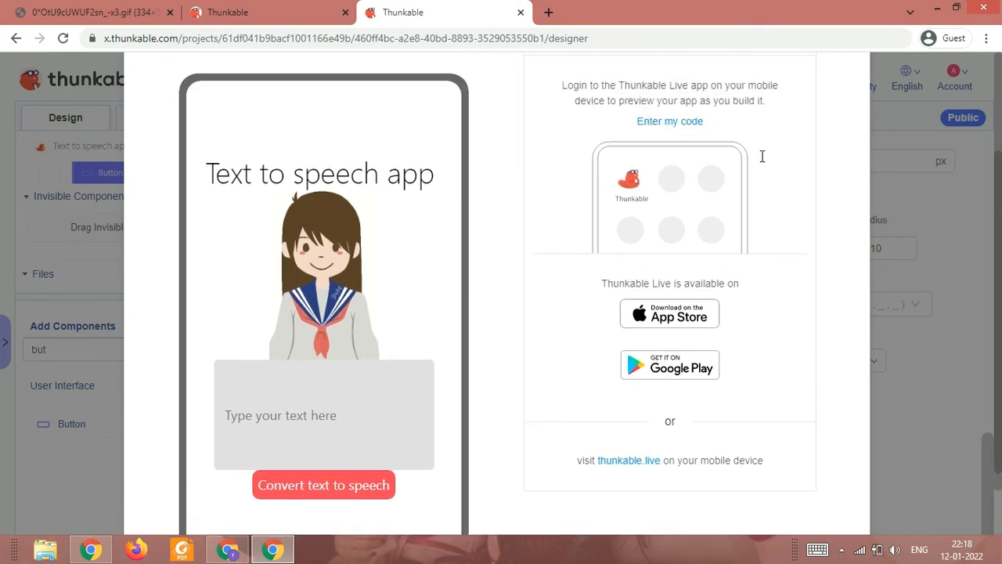
scroll(761, 157, "up", 1)
scroll(845, 127, "up", 1)
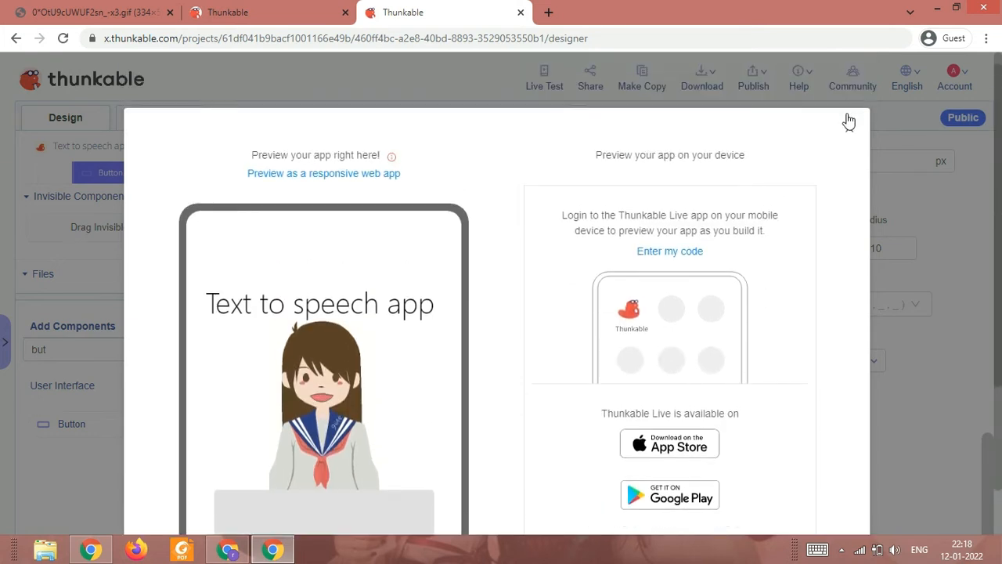
left_click(849, 121)
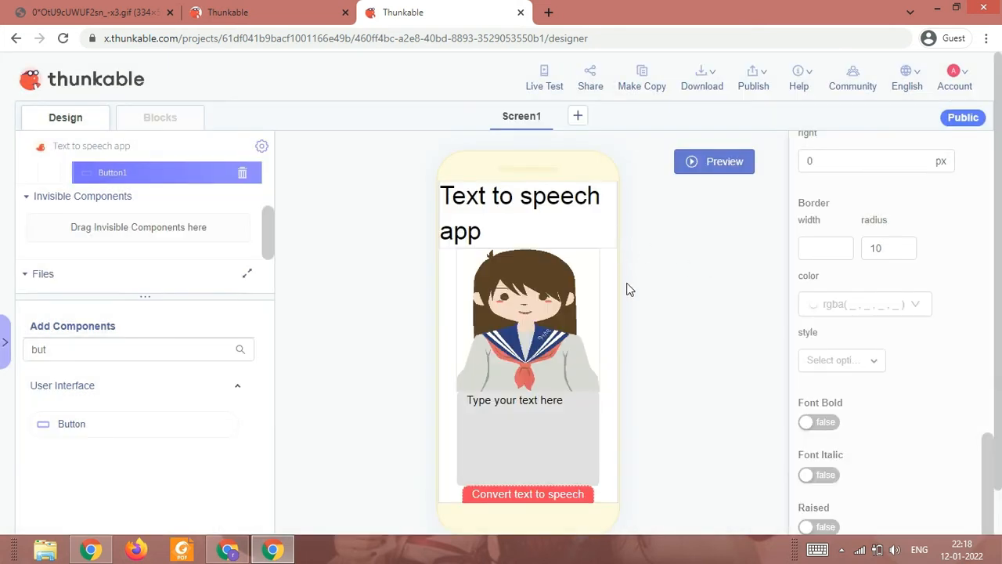
Set the vertical alignment of Column1 to space-around.
scroll(86, 258, "up", 3)
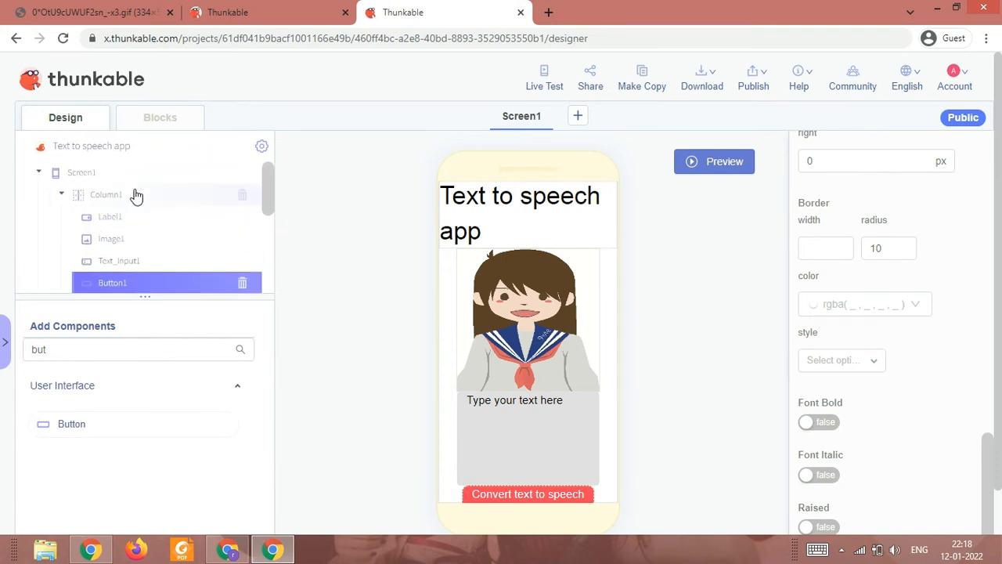
left_click(136, 202)
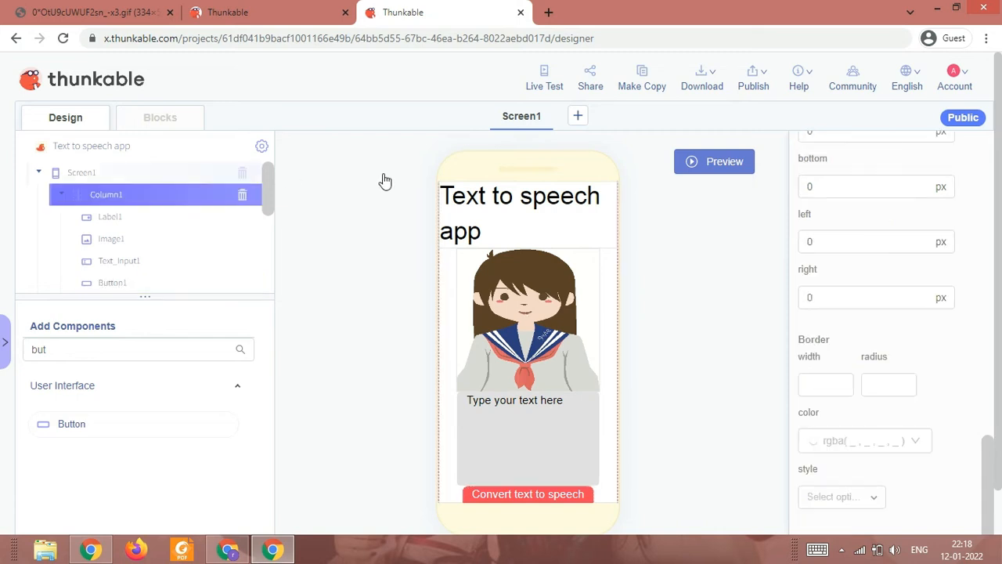
scroll(875, 232, "up", 5)
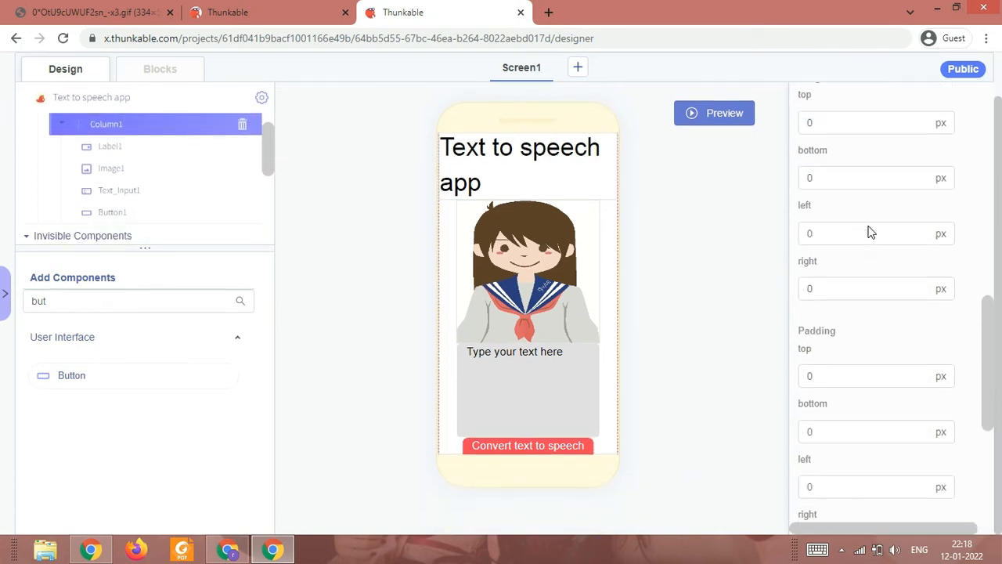
left_click(867, 227)
scroll(869, 226, "up", 2)
scroll(869, 226, "up", 5)
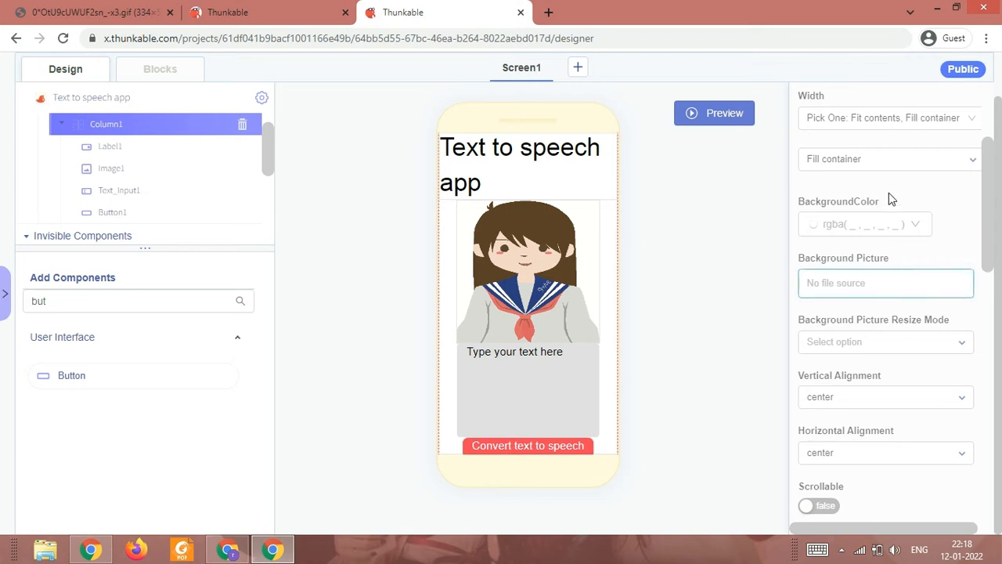
scroll(873, 163, "up", 1)
scroll(896, 227, "up", 1)
scroll(900, 258, "down", 2)
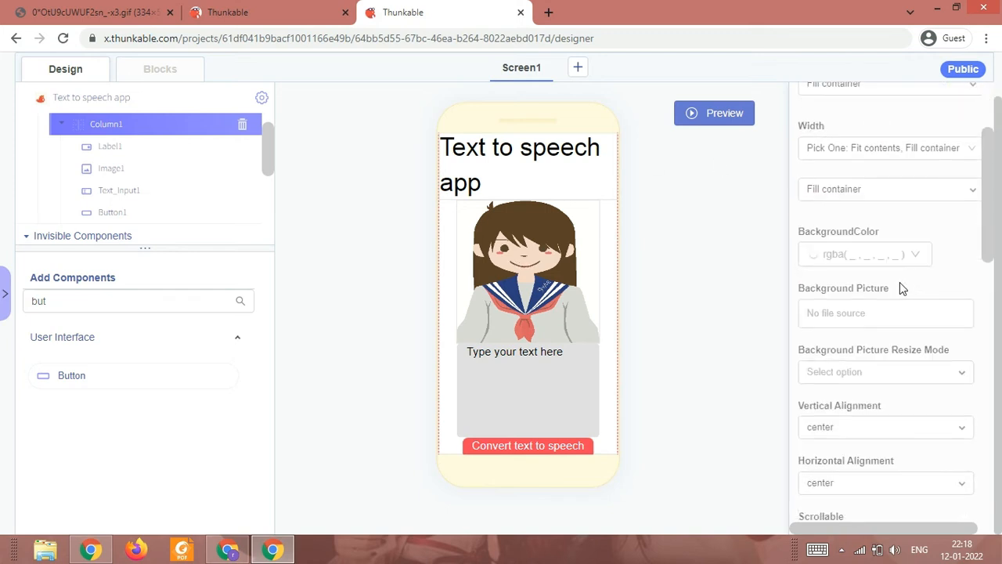
left_click(805, 436)
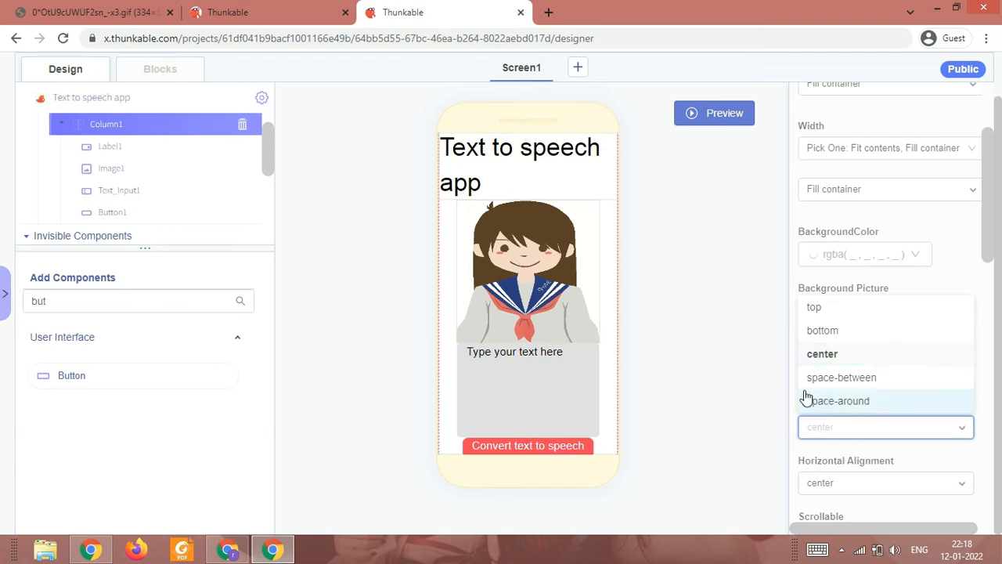
left_click(823, 399)
Run a live test of the app, check the spacing of the title, image, text input and button, and close the preview.
scroll(595, 165, "up", 1)
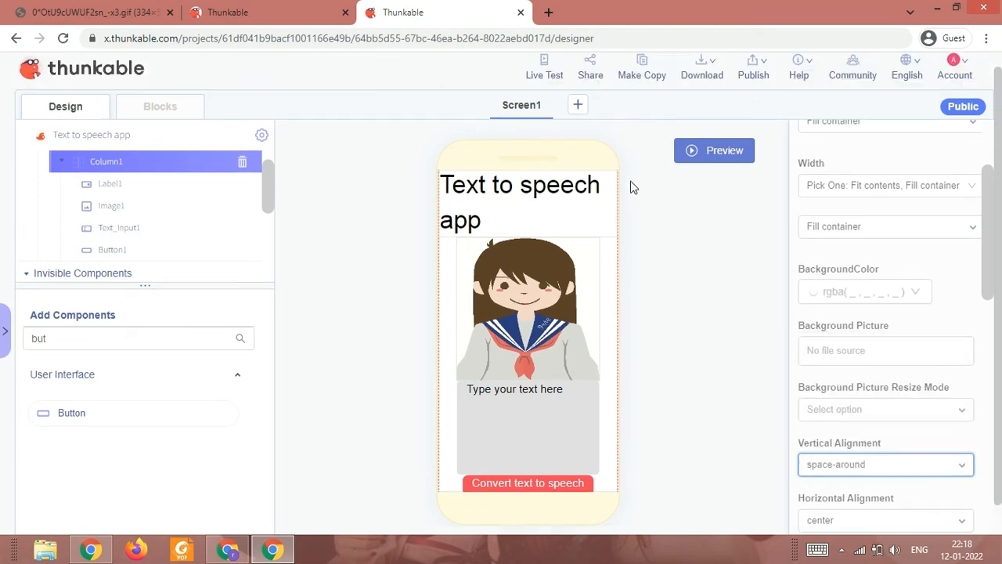
left_click(551, 90)
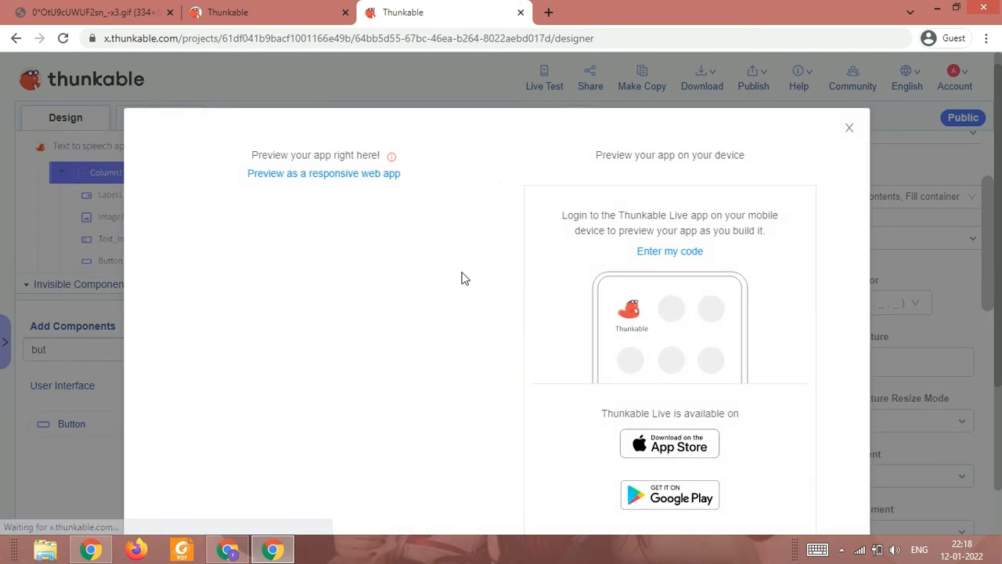
scroll(406, 360, "down", 1)
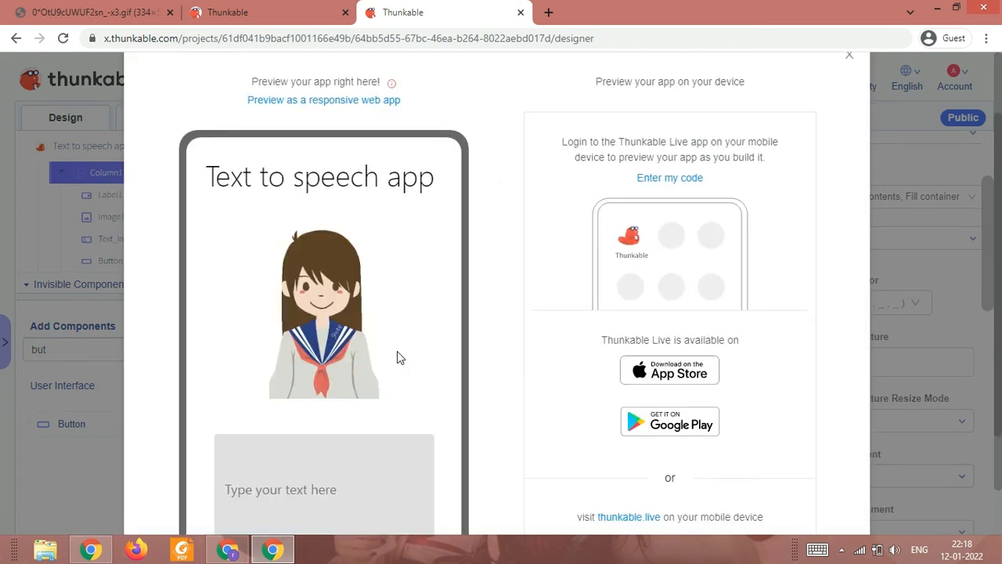
scroll(383, 247, "down", 1)
scroll(419, 317, "down", 2)
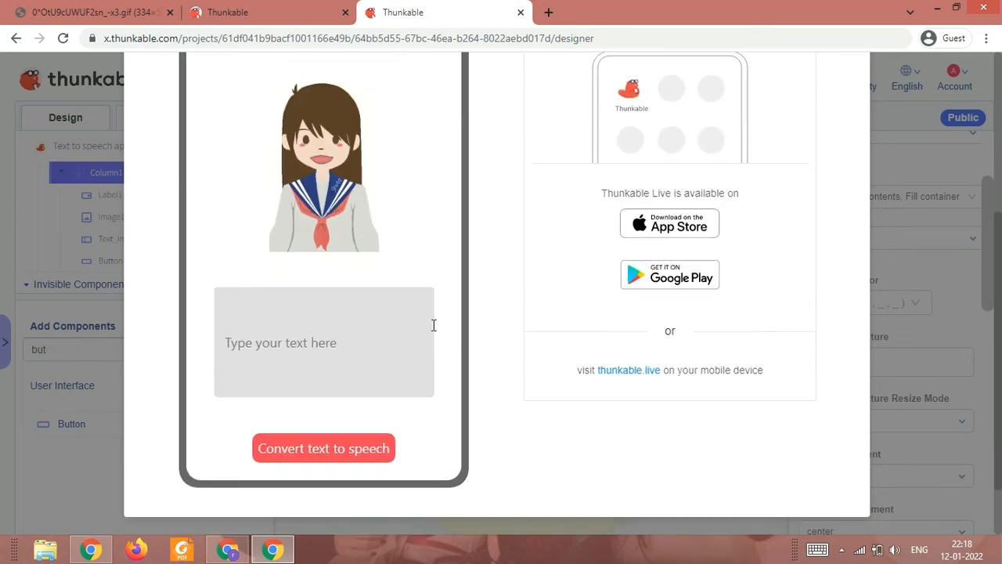
scroll(412, 322, "up", 2)
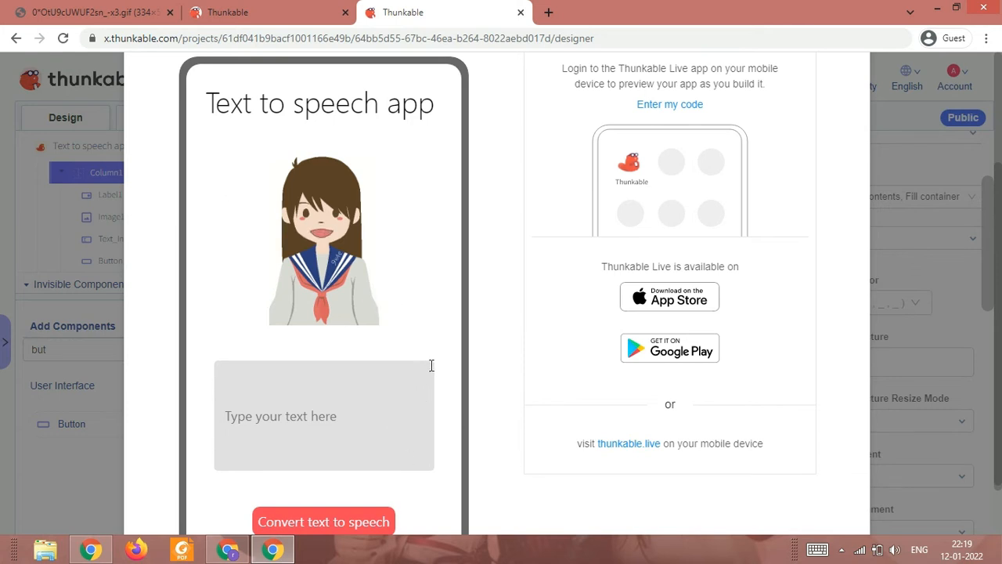
key("ctrl+minus")
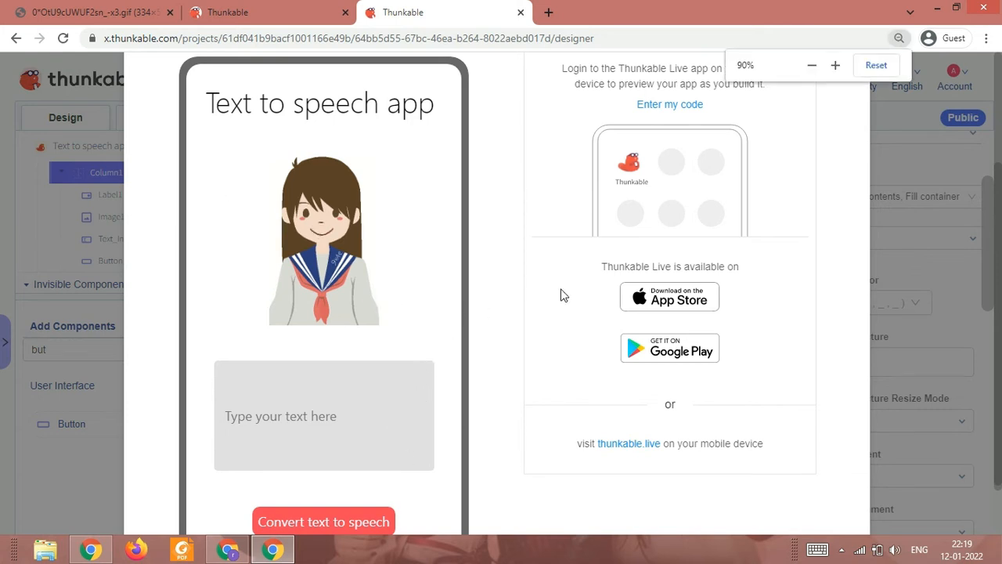
left_click(336, 390)
left_click(615, 348)
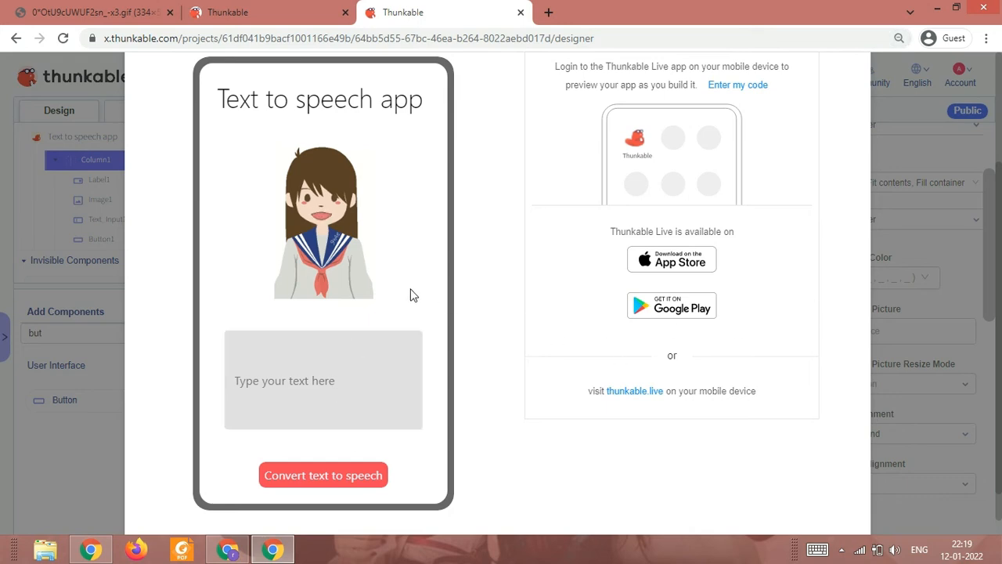
scroll(724, 228, "up", 2)
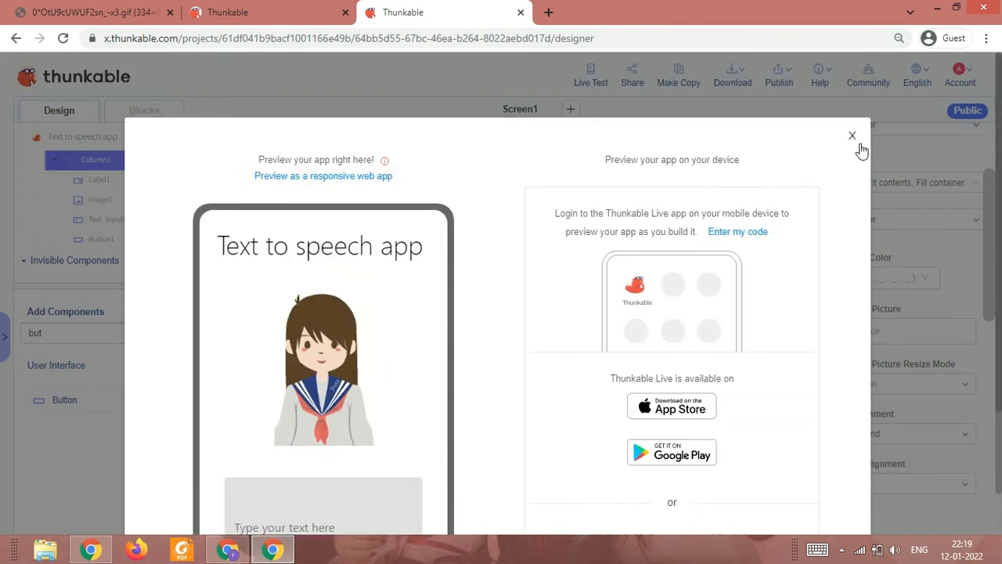
left_click(852, 135)
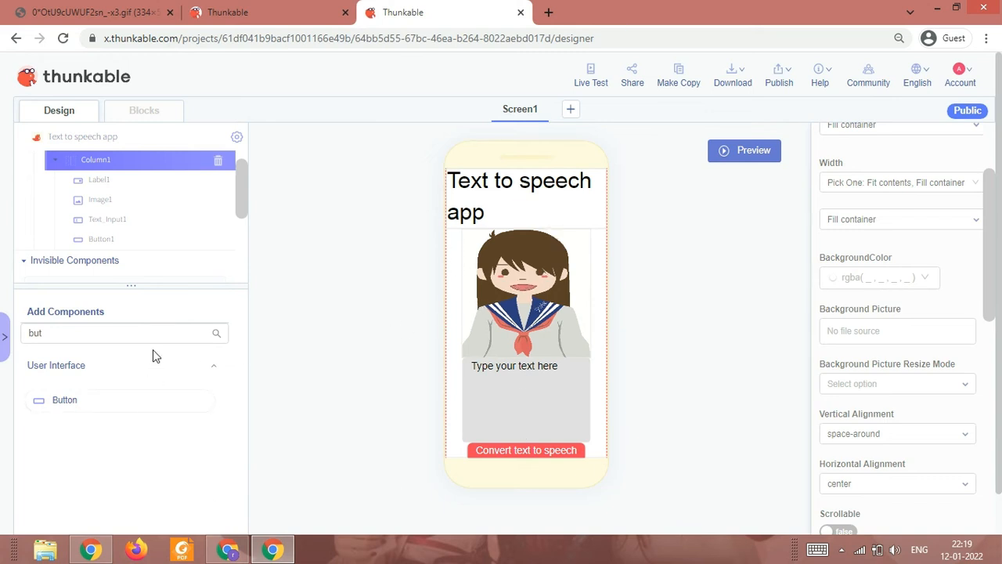
Select Screen1 and search Google for "background" in a new browser tab.
scroll(133, 219, "up", 1)
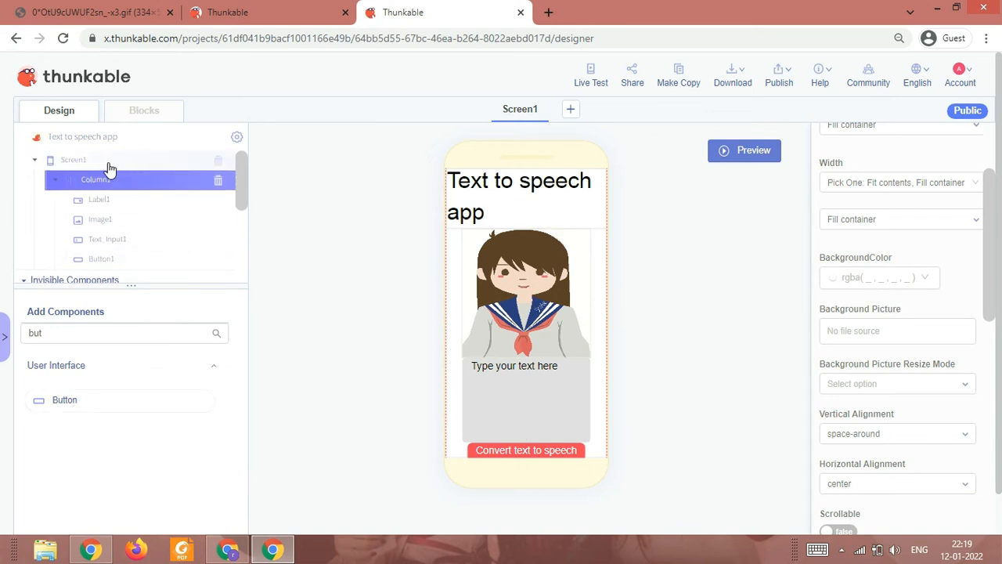
left_click(73, 161)
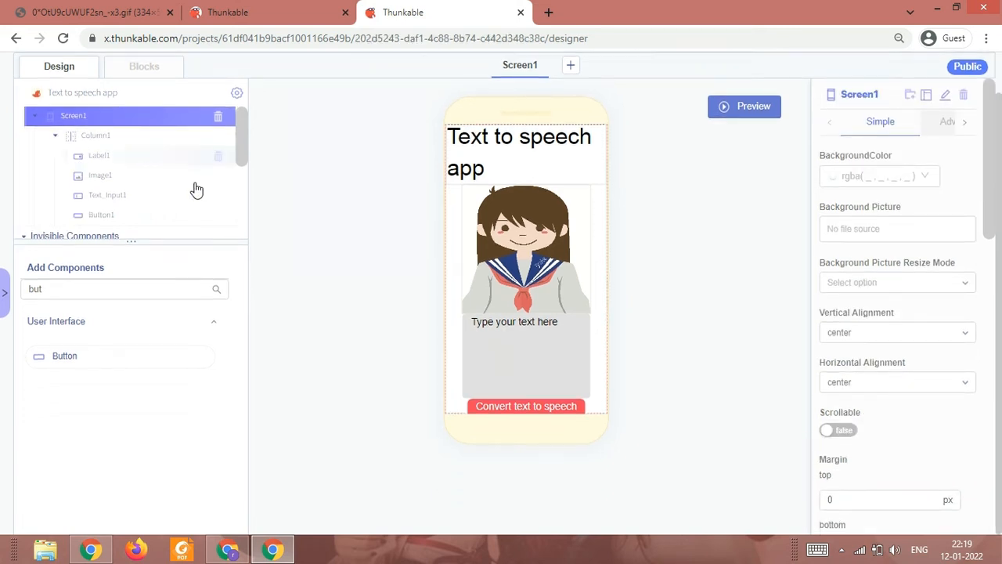
key("ctrl+plus")
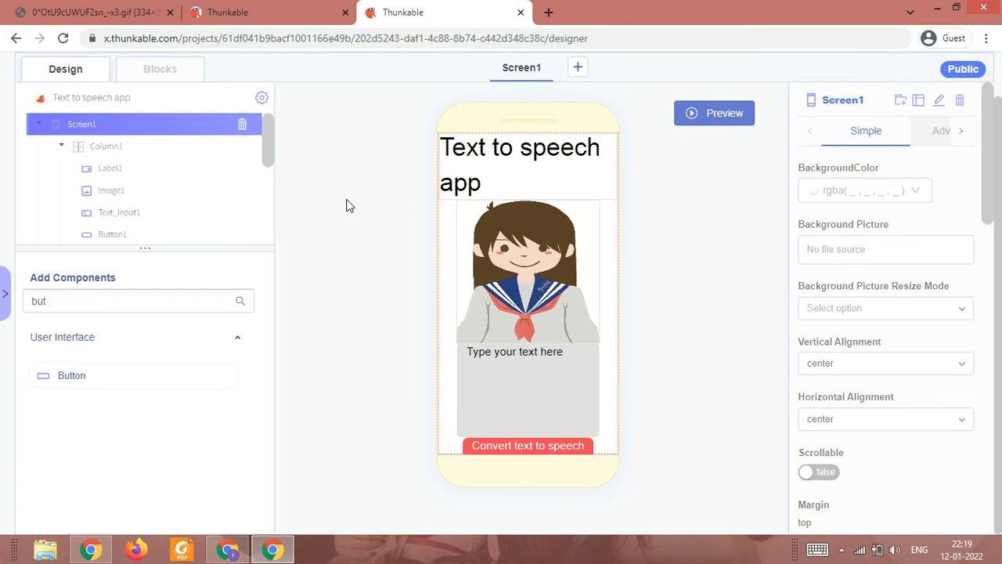
key("ctrl+t")
type("ba")
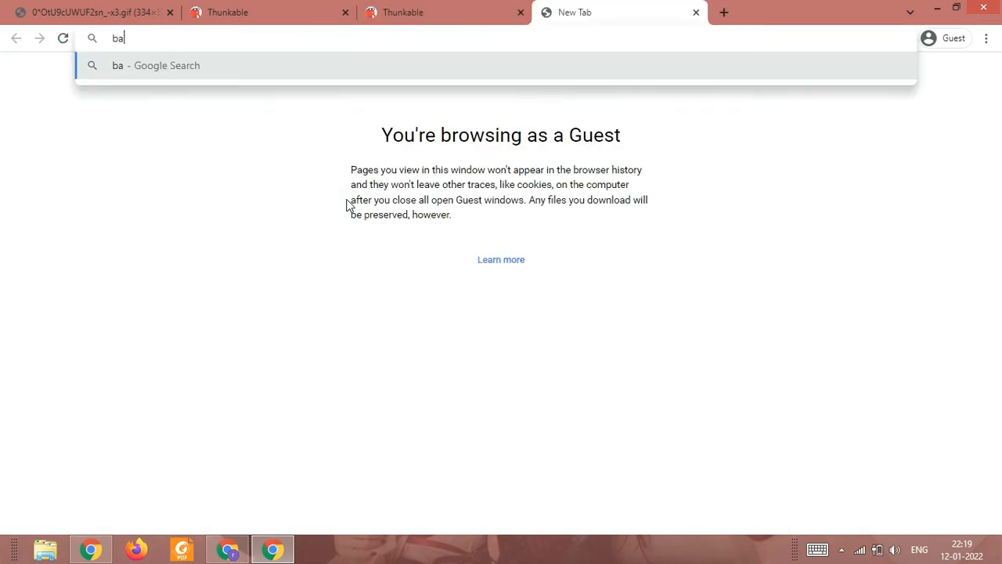
type("ckground")
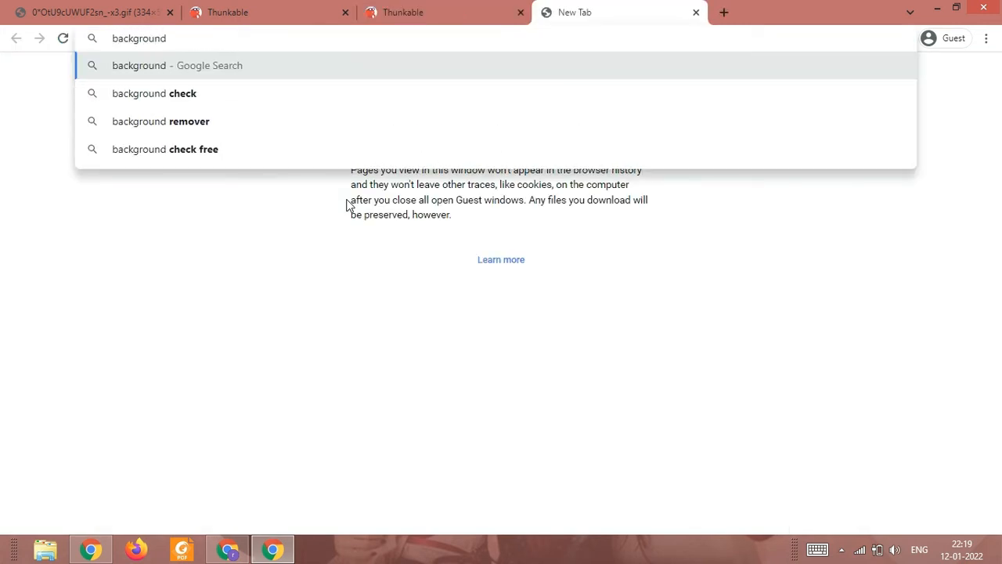
key("Return")
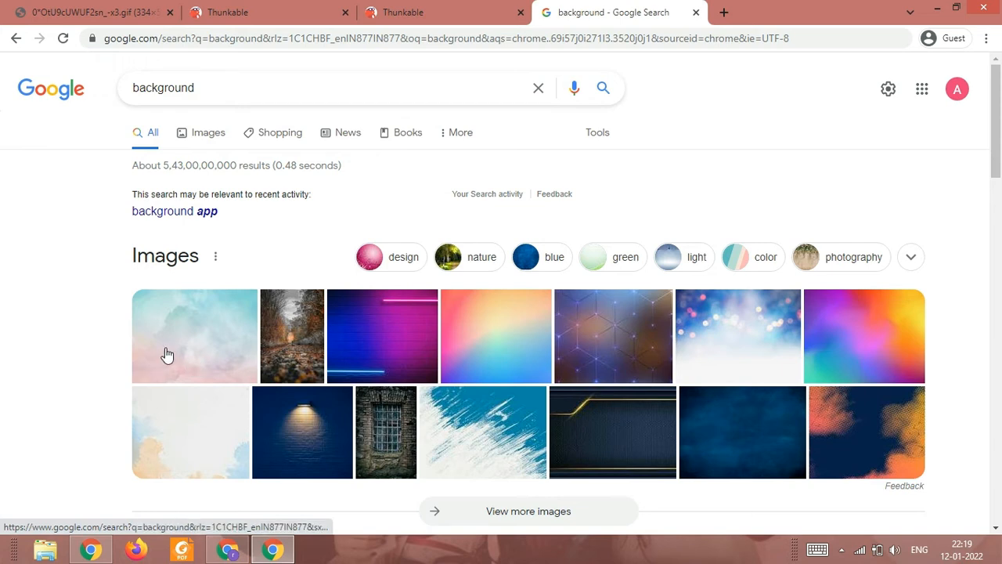
Open the pastel cloud image from Freepik in the image results and copy its image address.
left_click(223, 349)
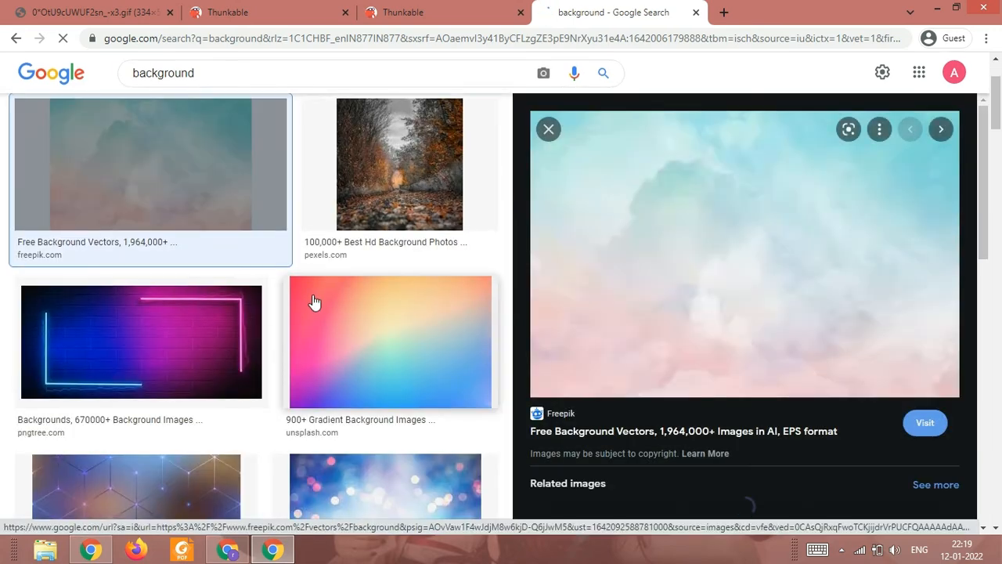
scroll(313, 303, "down", 5)
right_click(601, 277)
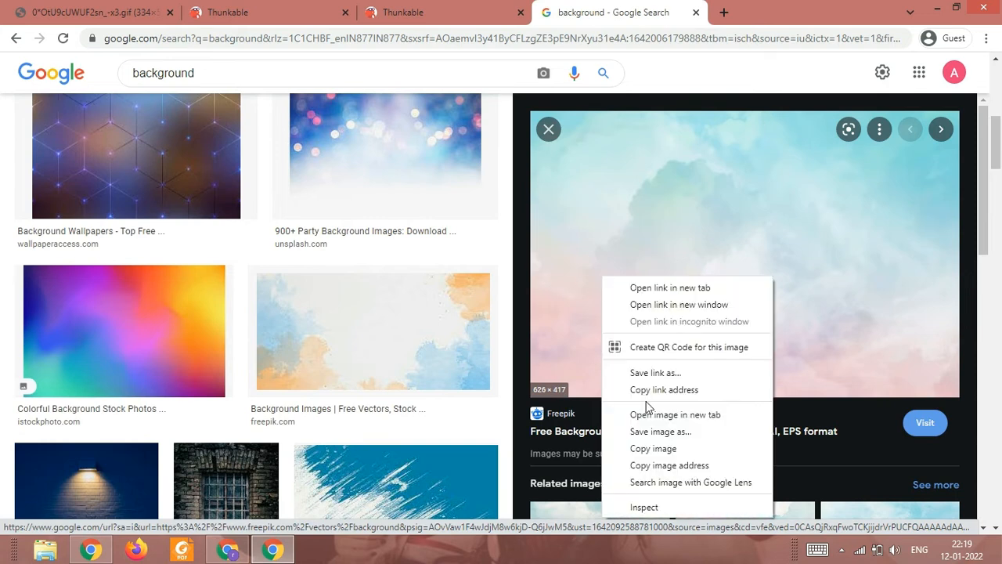
left_click(652, 472)
left_click(402, 12)
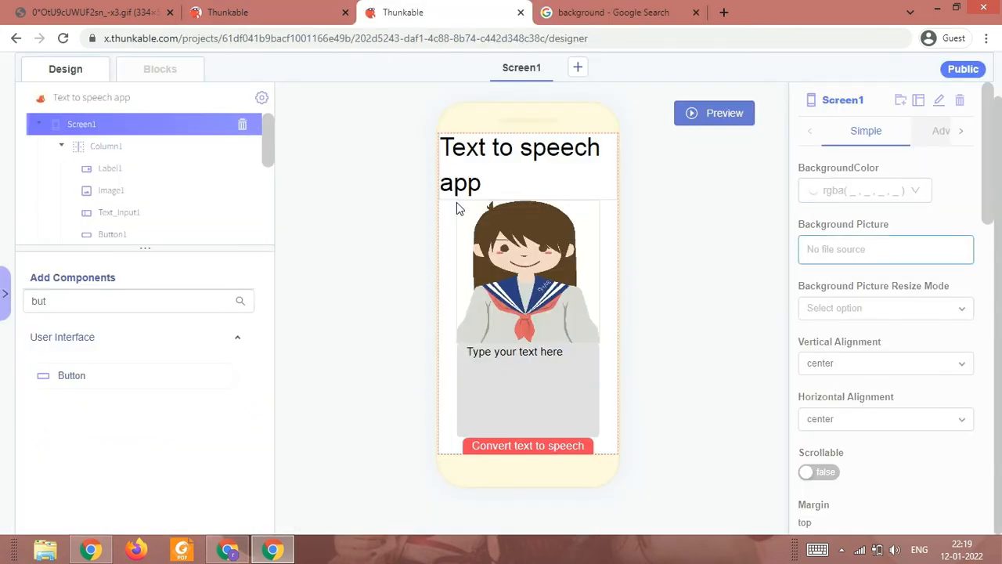
left_click(819, 251)
left_click(610, 12)
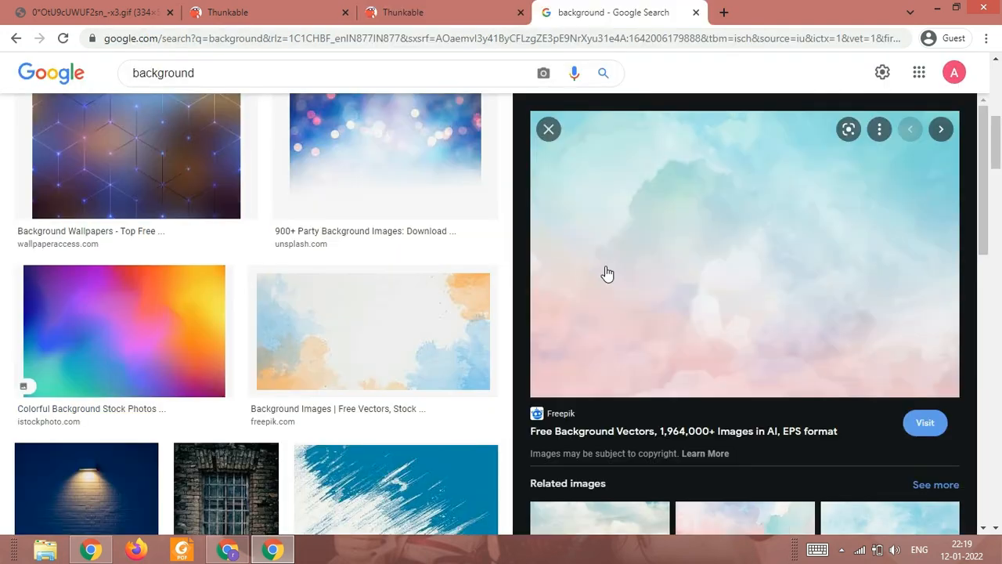
right_click(631, 267)
left_click(697, 456)
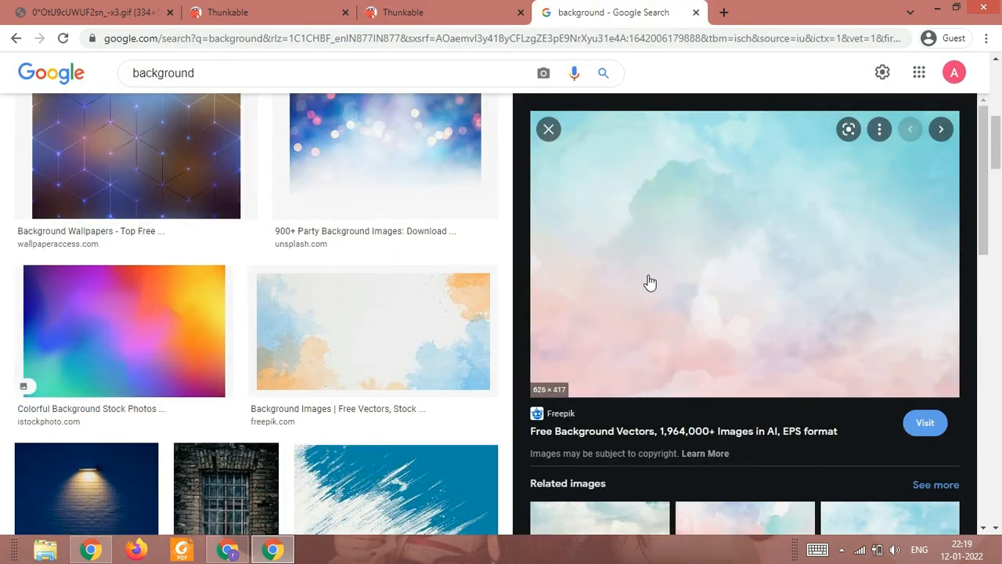
Return to the Thunkable project and paste the copied image address as Screen1's background picture.
left_click(438, 11)
left_click(820, 239)
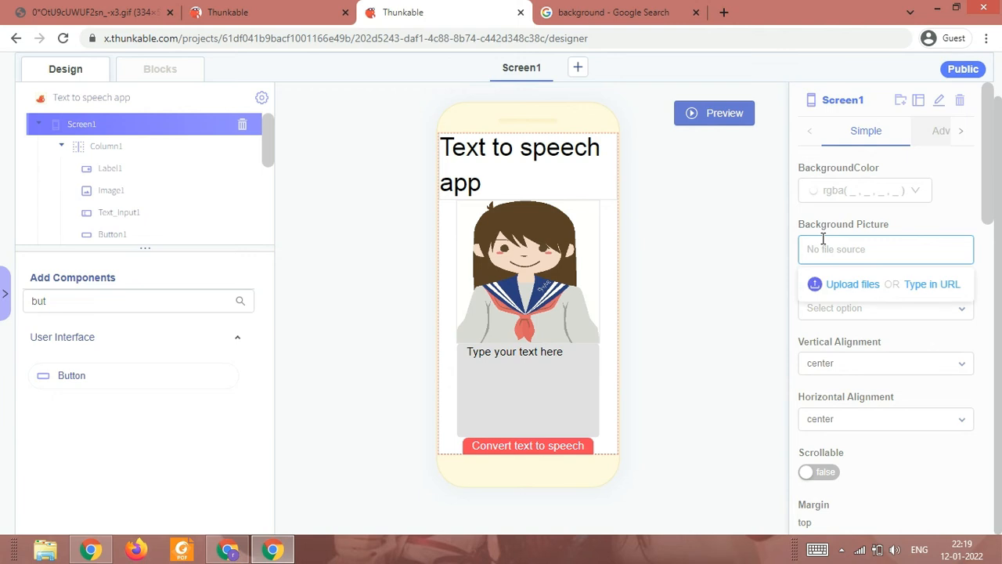
key("ctrl+v")
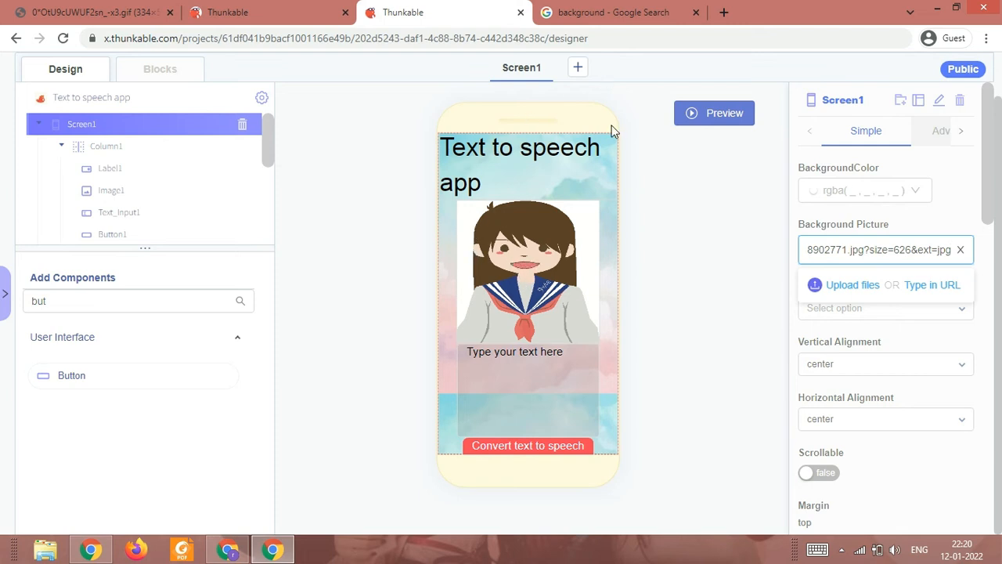
Run a live test of the app, check the background picture behind the whole layout, and close the preview.
scroll(606, 130, "up", 1)
left_click(552, 87)
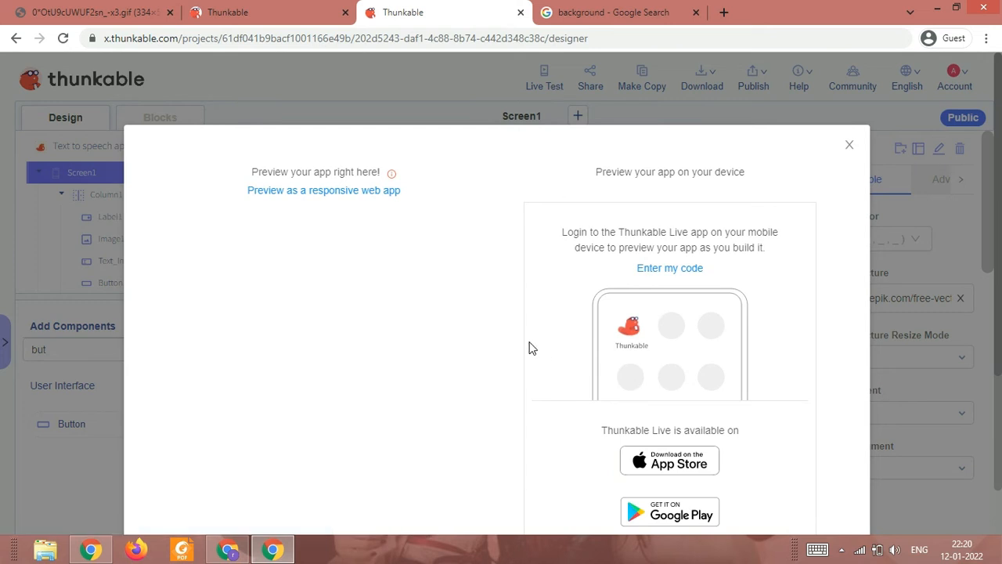
scroll(490, 349, "down", 1)
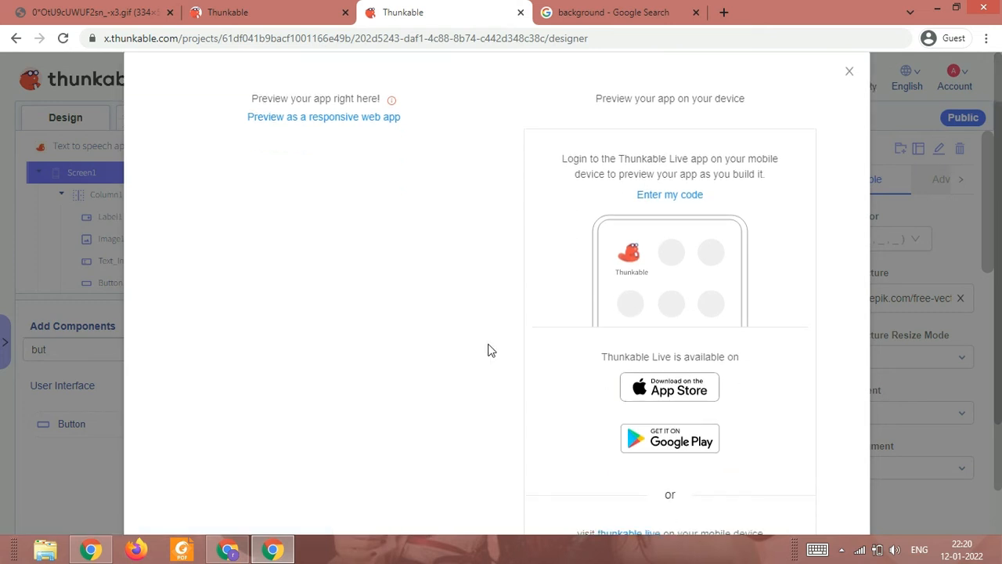
scroll(452, 342, "down", 2)
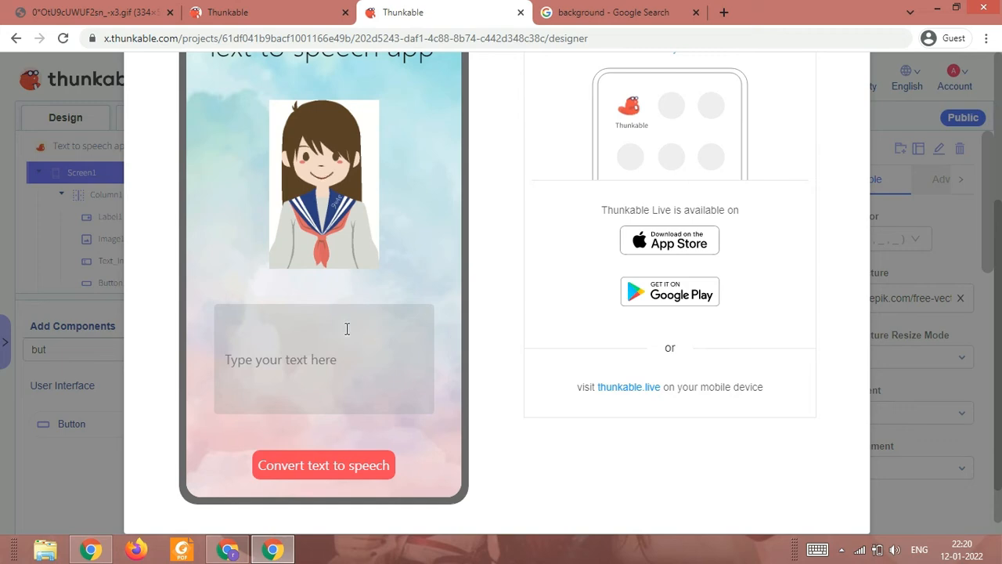
scroll(330, 328, "up", 2)
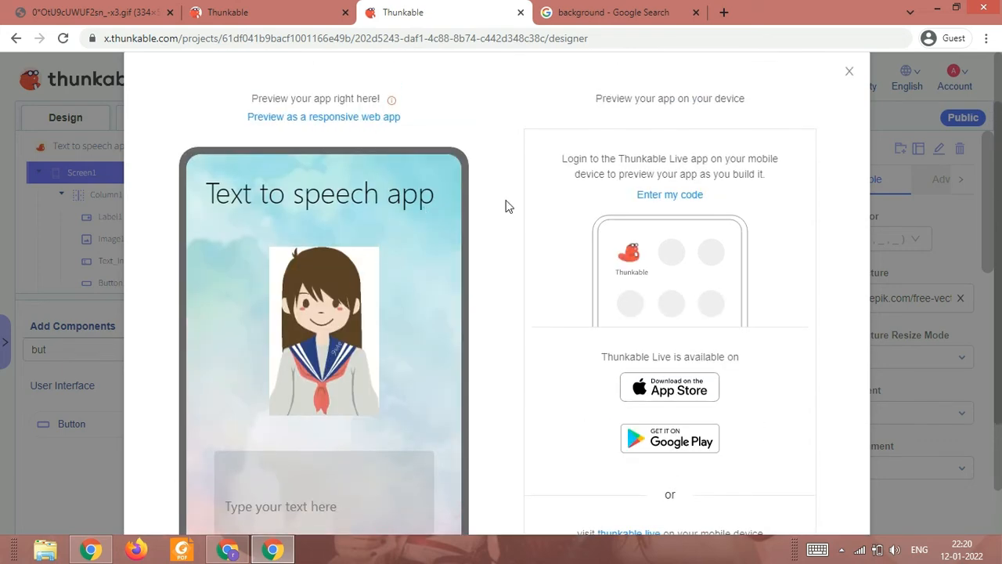
scroll(752, 196, "up", 1)
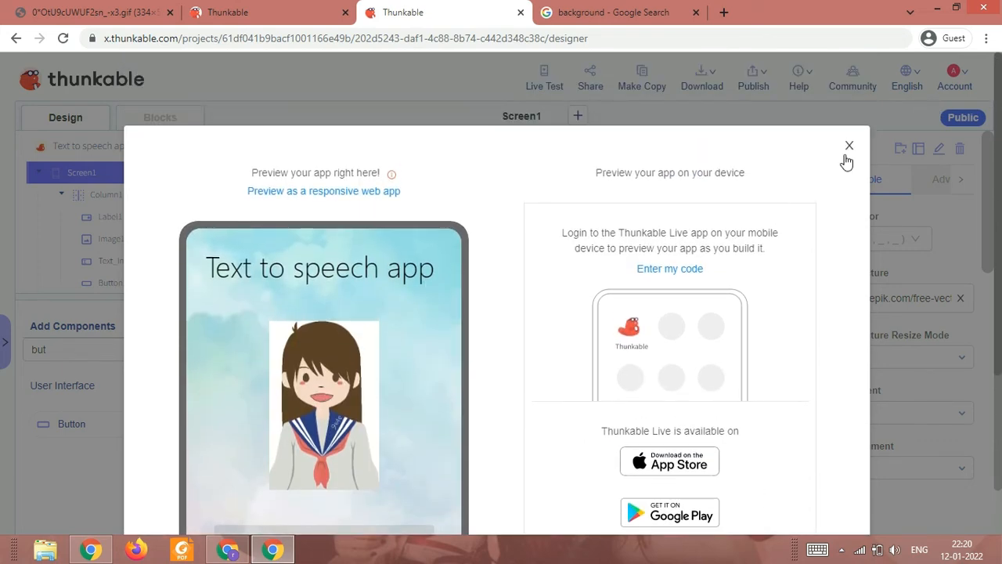
left_click(848, 146)
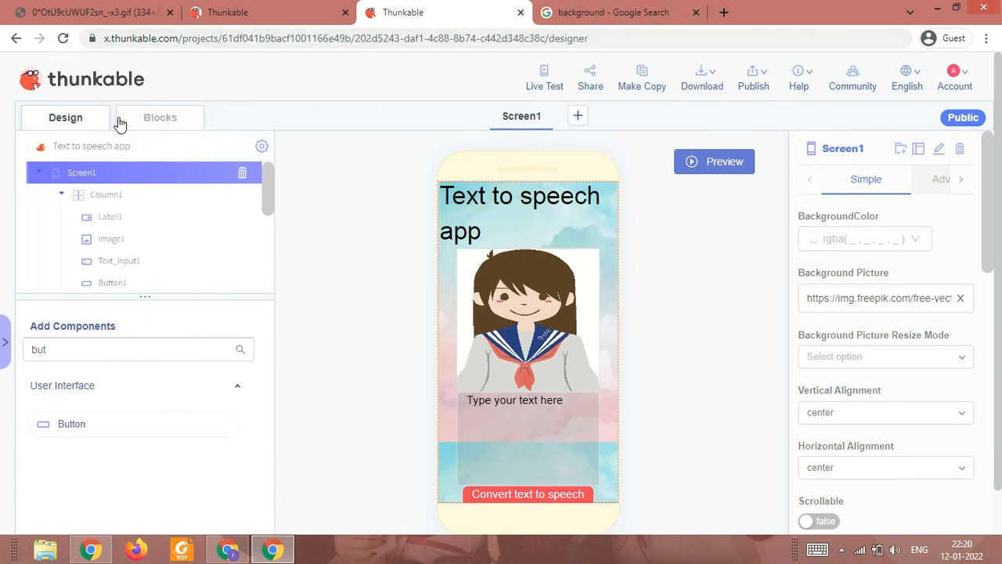
Search the components for "text t" and add a Text To Speech component to the app.
left_click(156, 124)
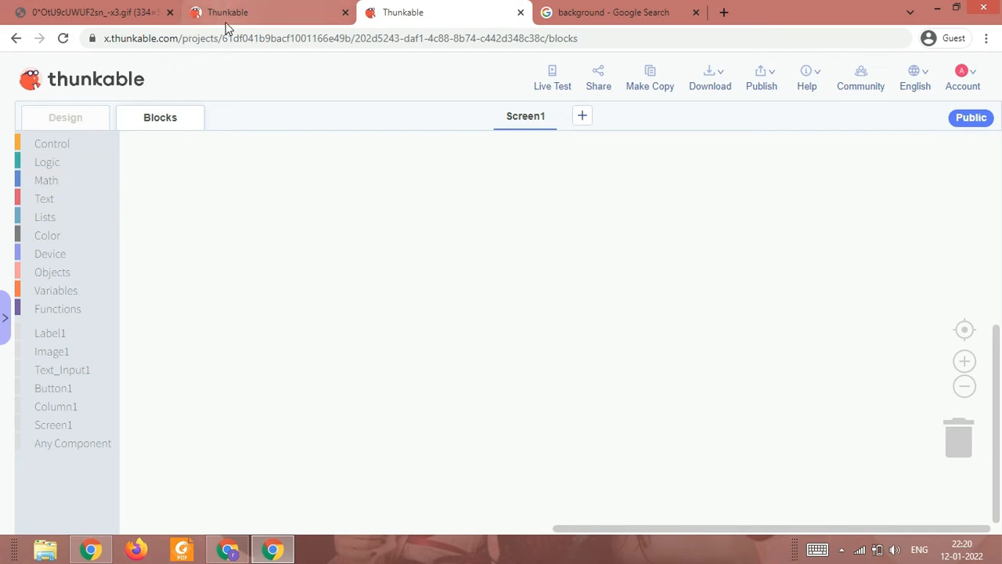
left_click(95, 124)
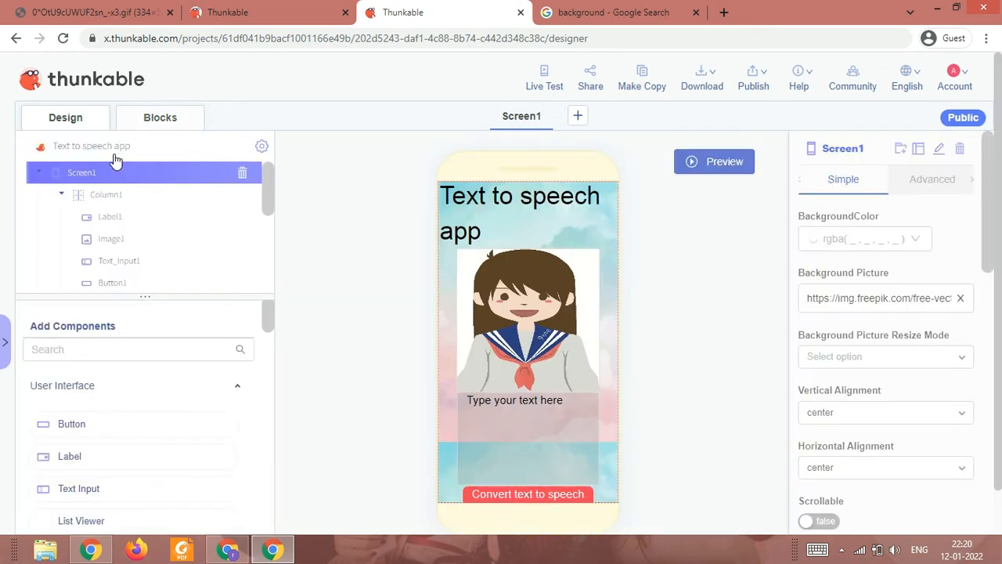
left_click(212, 353)
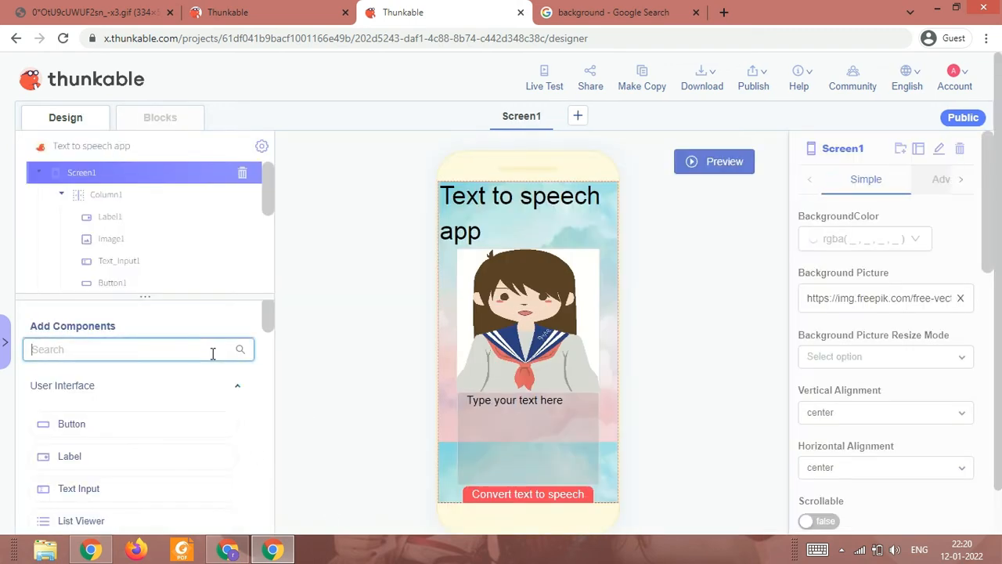
type("text t")
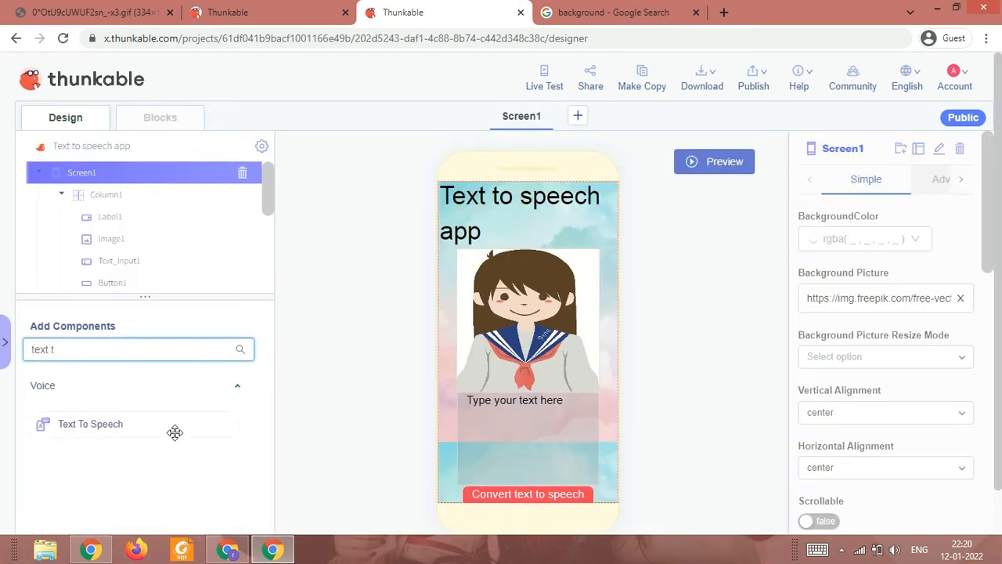
left_click_drag(62, 429, 488, 437)
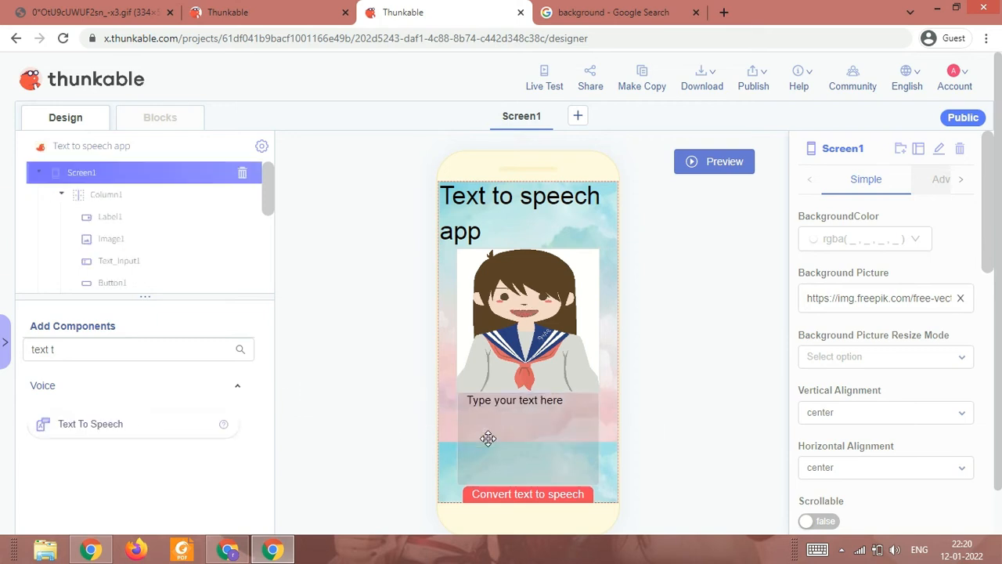
scroll(413, 406, "down", 1)
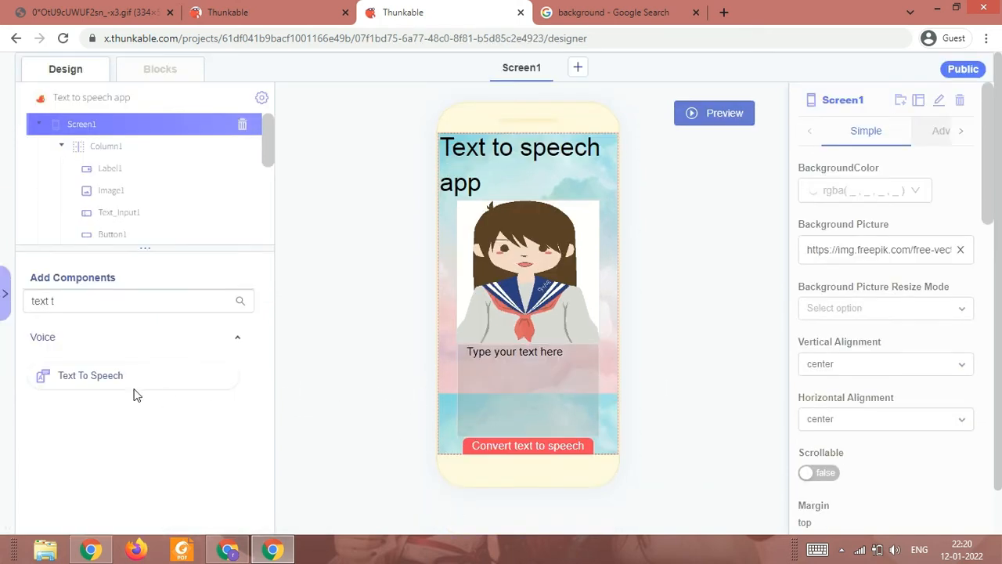
mouse_move(80, 376)
left_mouse_down()
mouse_move(127, 389)
mouse_move(92, 389)
left_mouse_up()
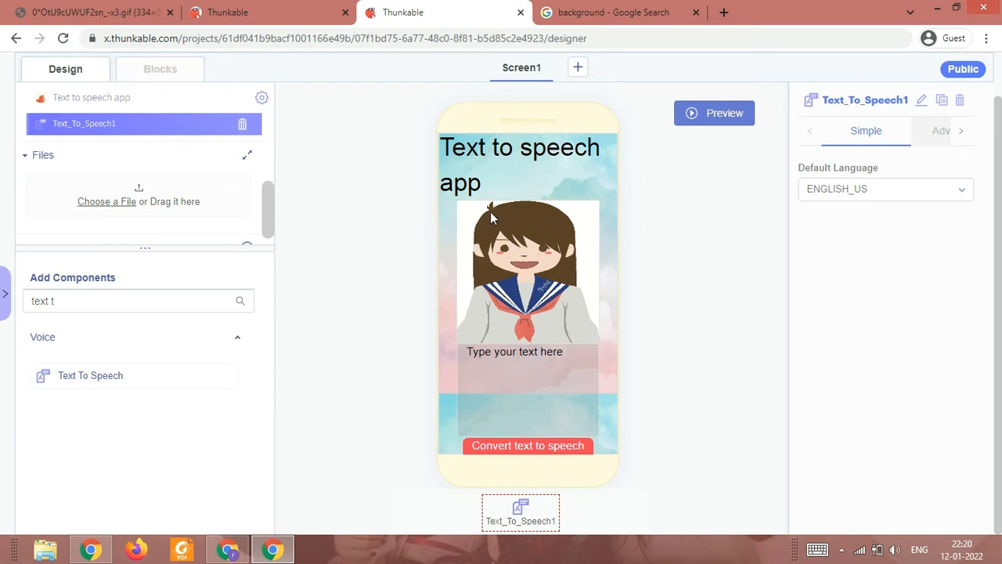
Open Screen1's blocks workspace, and try the Say button in the finished example app's preview before returning to the project.
left_click(152, 70)
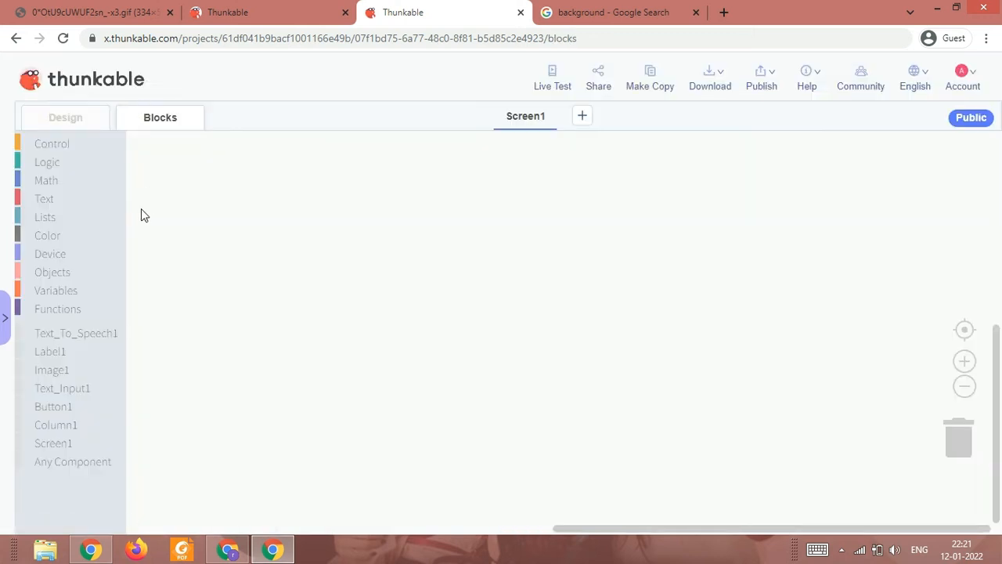
left_click(309, 6)
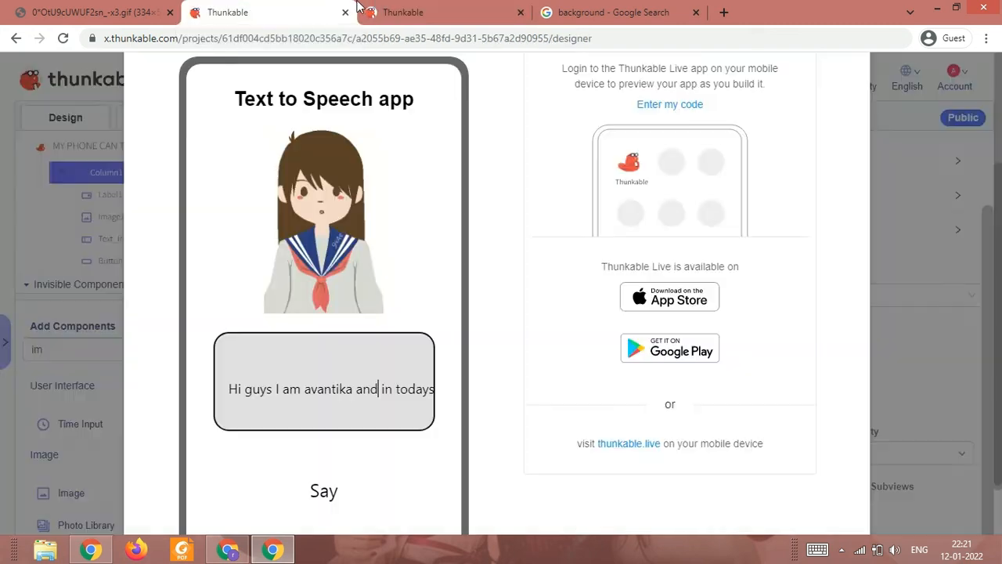
left_click(313, 493)
left_click(438, 12)
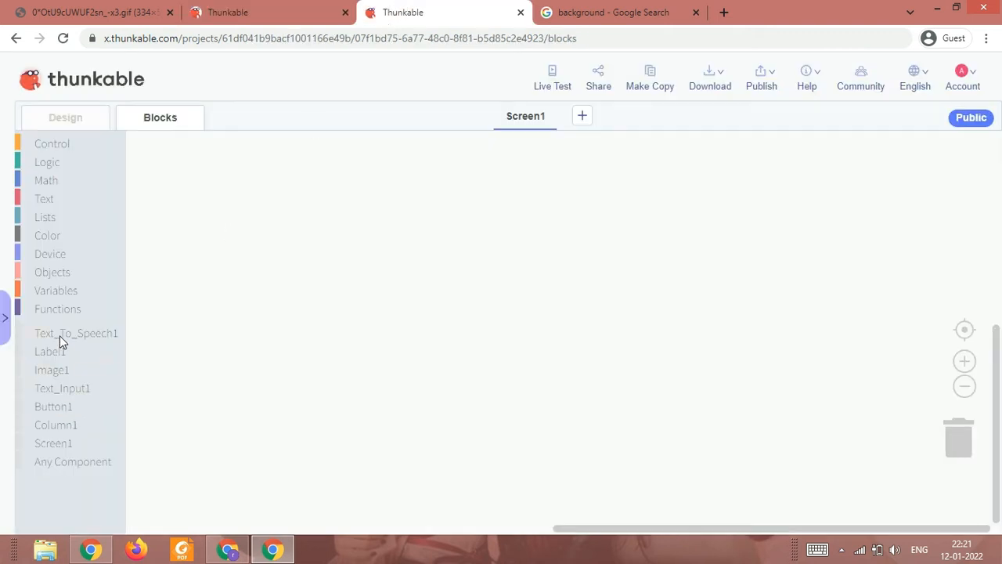
Add a Button1 Click event block and place a Text_To_Speech1 Speak call inside it.
left_click(49, 408)
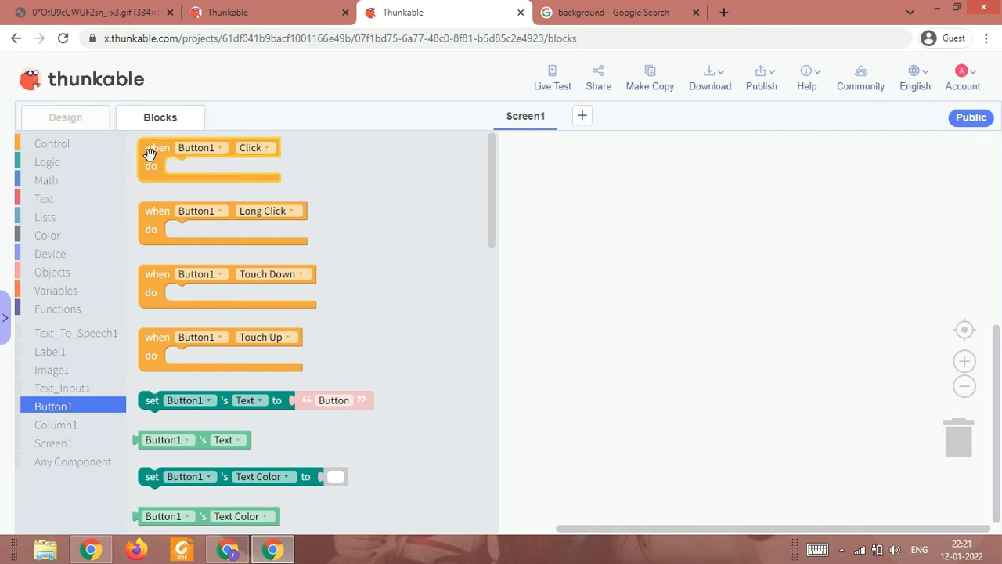
left_click_drag(150, 153, 179, 166)
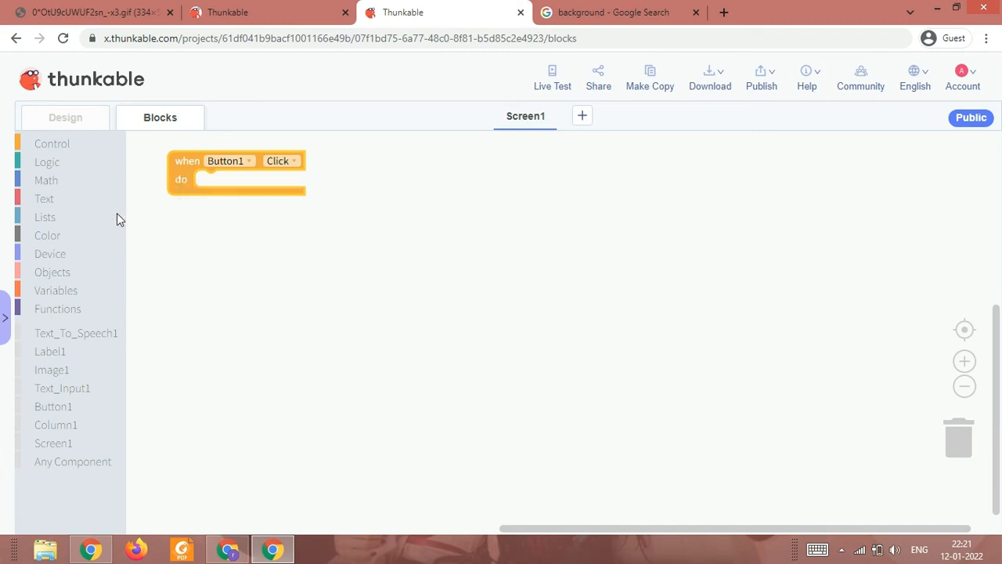
left_click(90, 342)
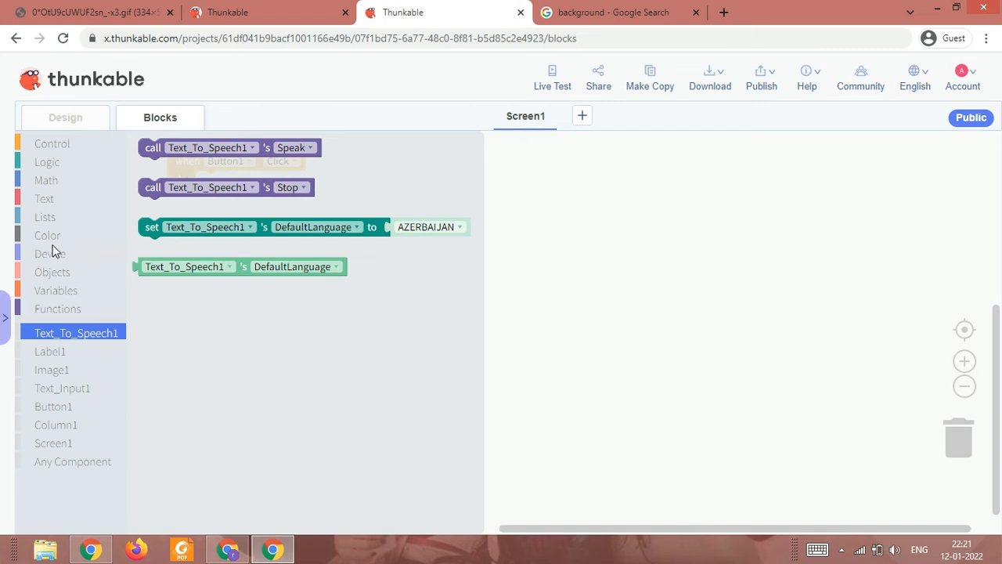
left_click(174, 174)
left_click(196, 152)
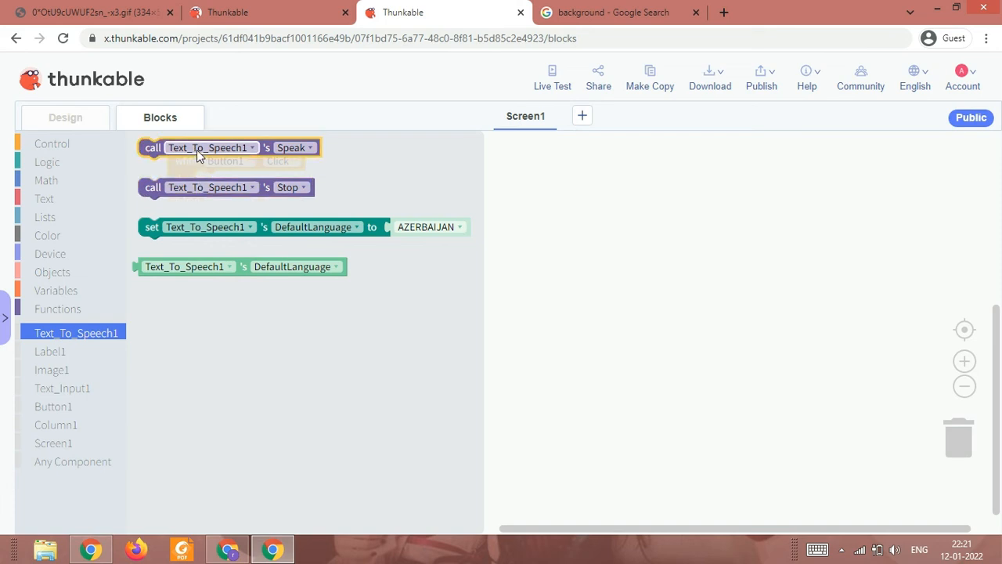
left_click_drag(208, 156, 262, 185)
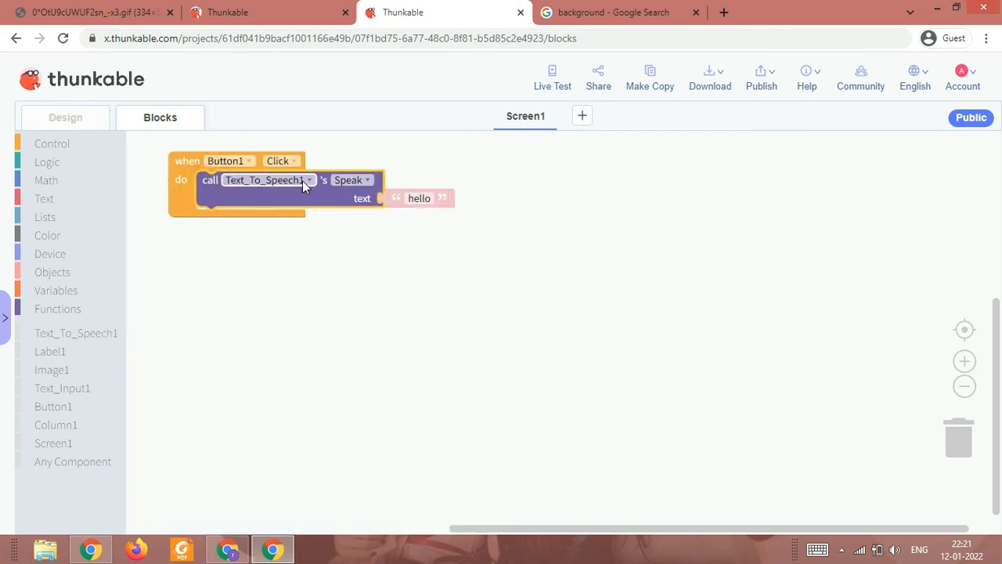
left_click(260, 181)
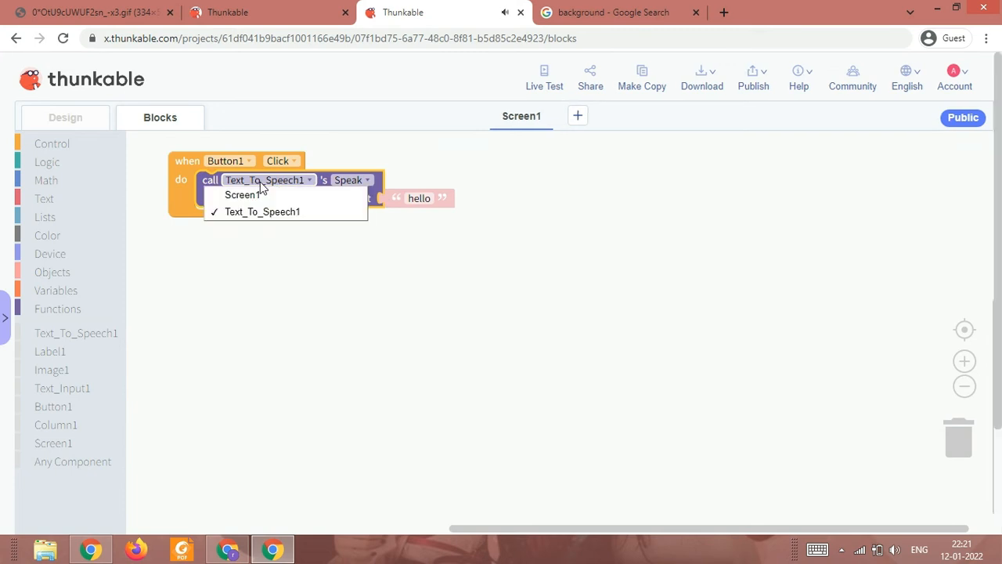
left_click(410, 202)
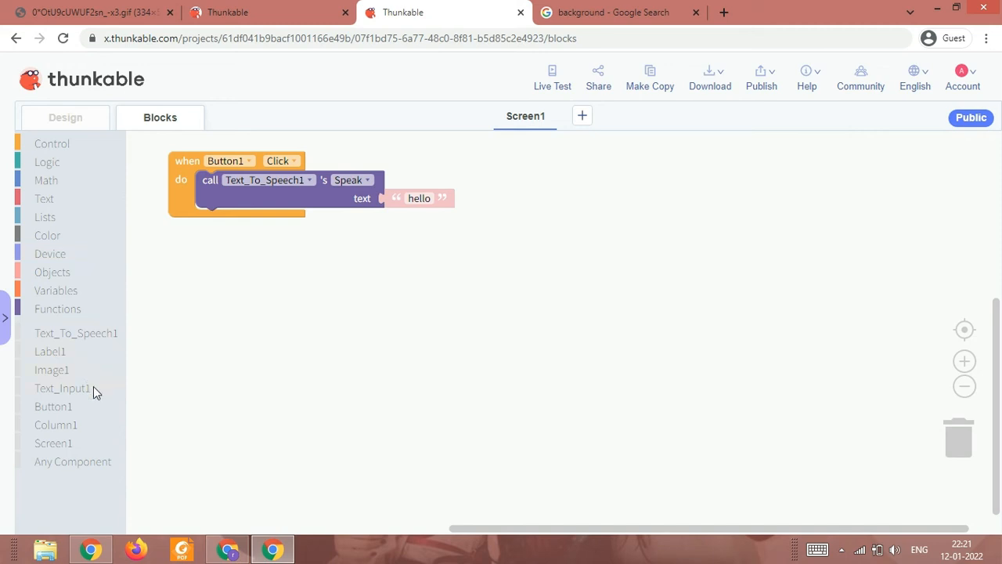
Replace the Speak call's "hello" text with the Text_Input1 Text block.
left_click(63, 387)
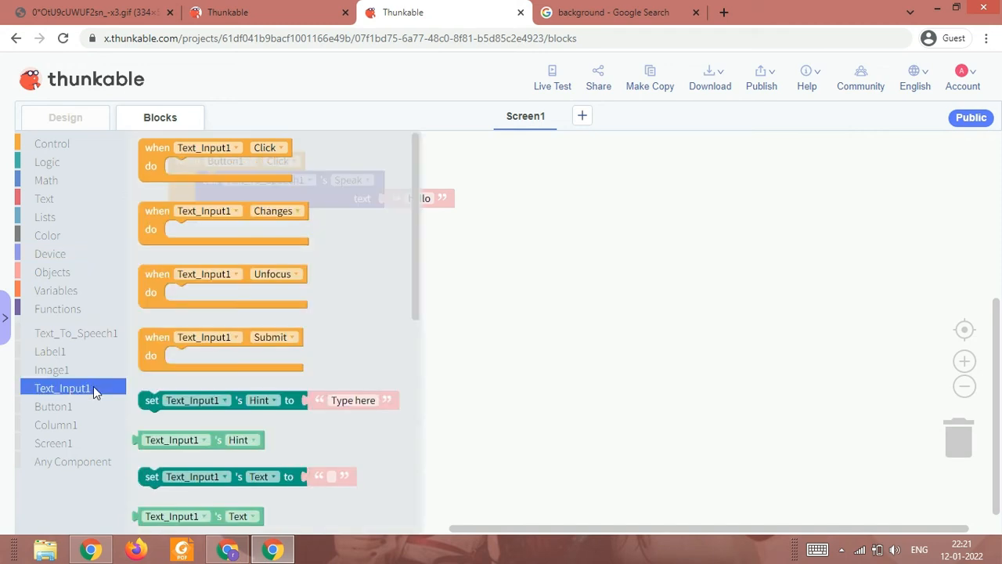
scroll(313, 266, "down", 2)
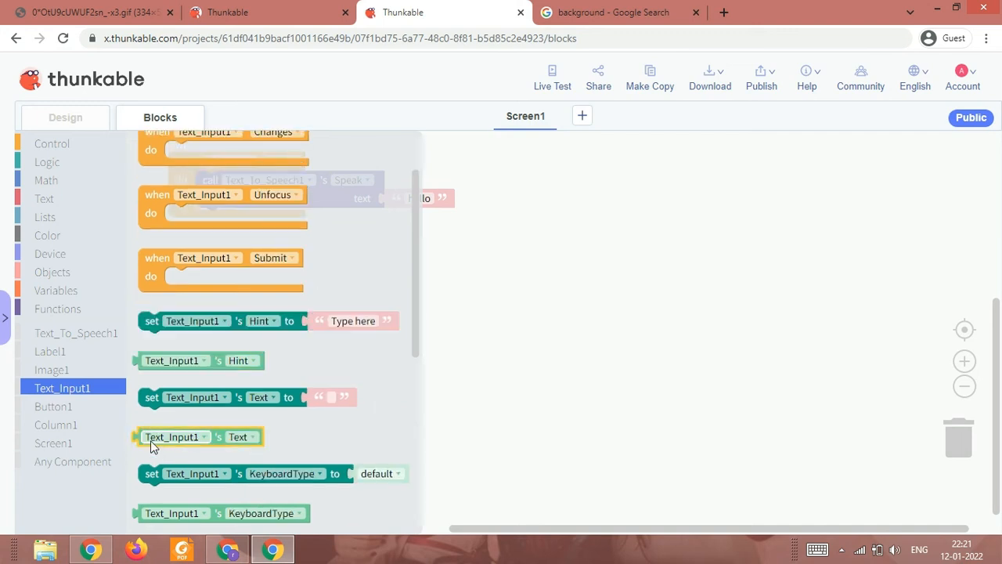
left_click_drag(150, 440, 397, 202)
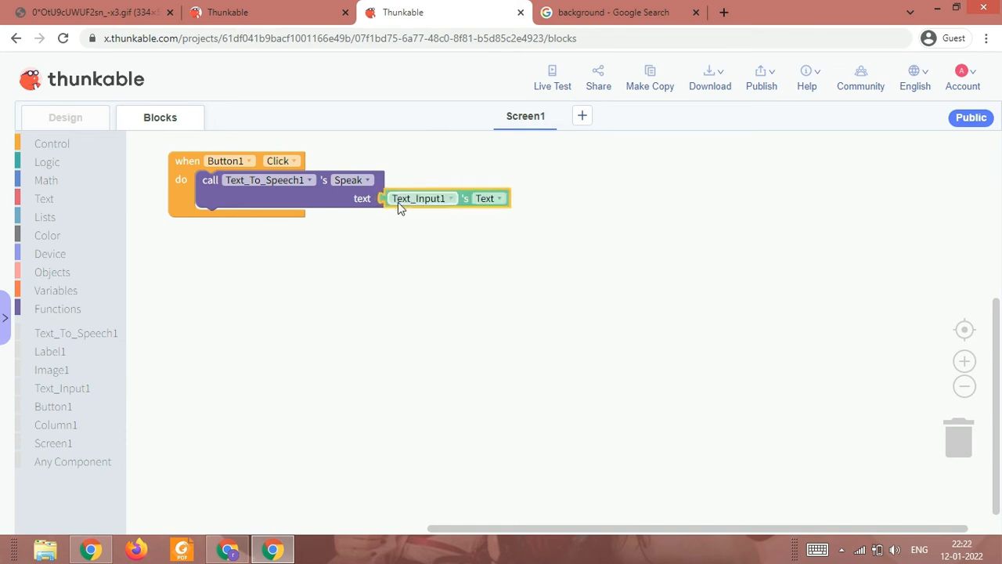
left_click(357, 204)
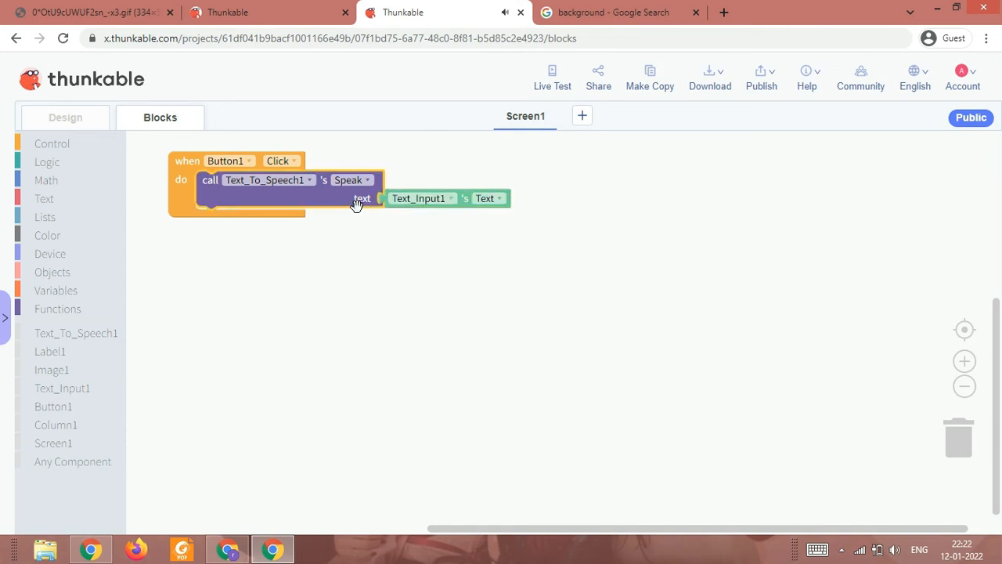
left_click(395, 204)
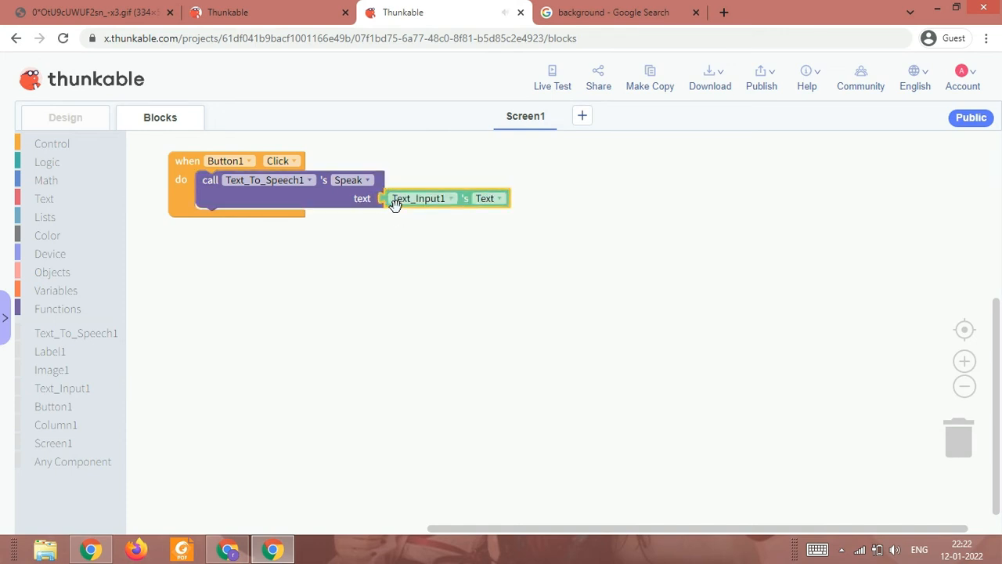
left_click(458, 165)
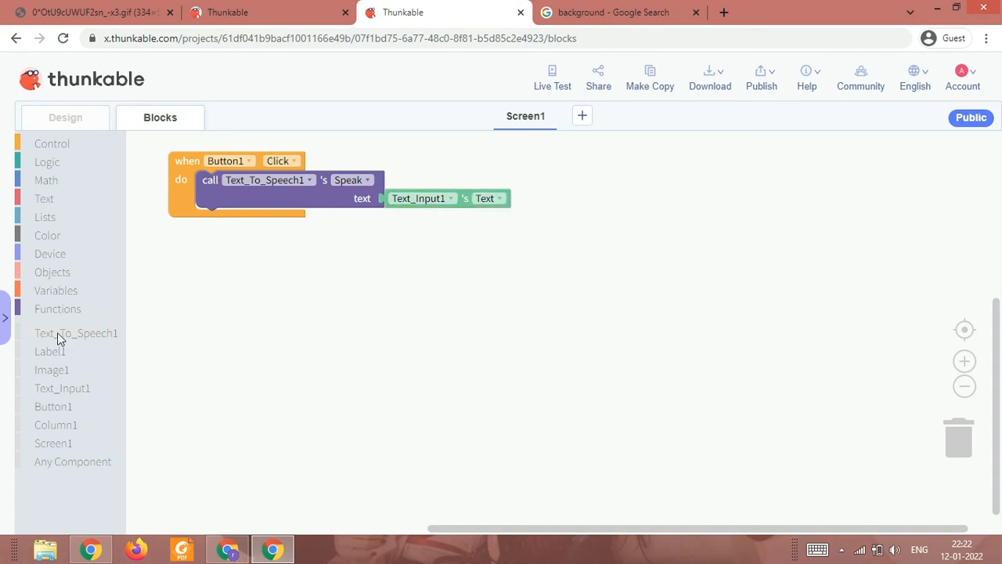
Add a block below the Speak call that sets Text_To_Speech1's DefaultLanguage to ENGLISH_US.
left_click(57, 333)
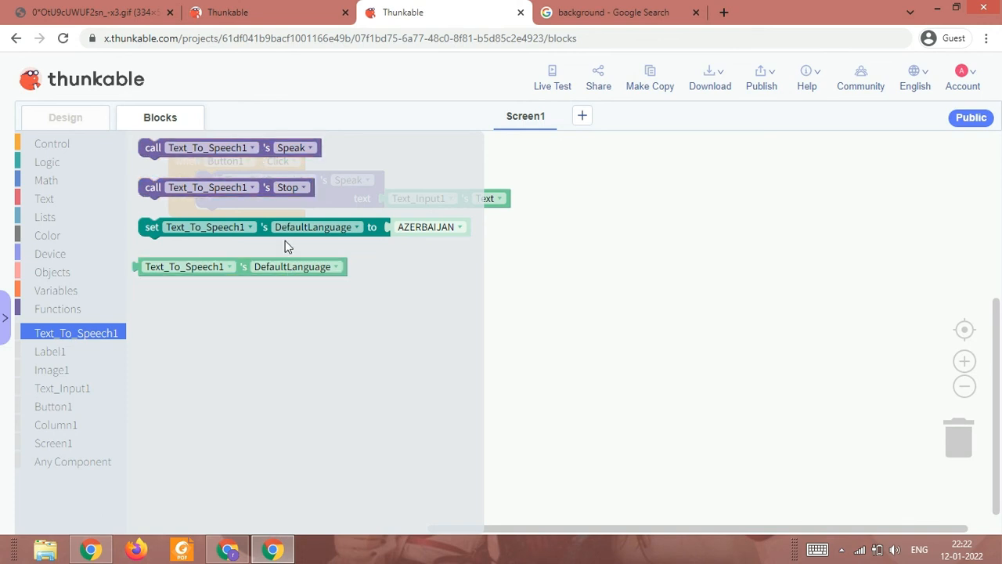
left_click_drag(291, 229, 338, 220)
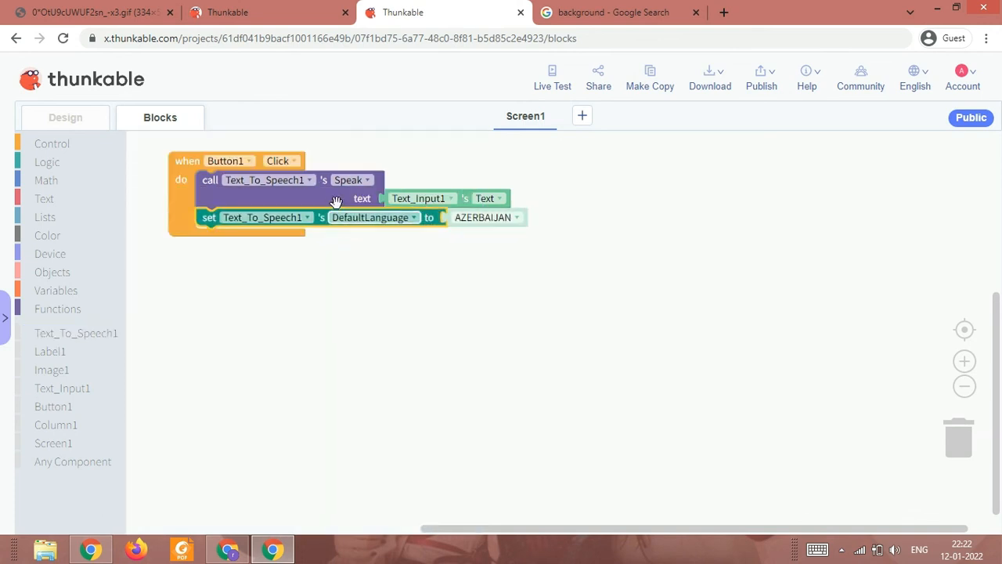
left_click(512, 218)
scroll(493, 235, "down", 2)
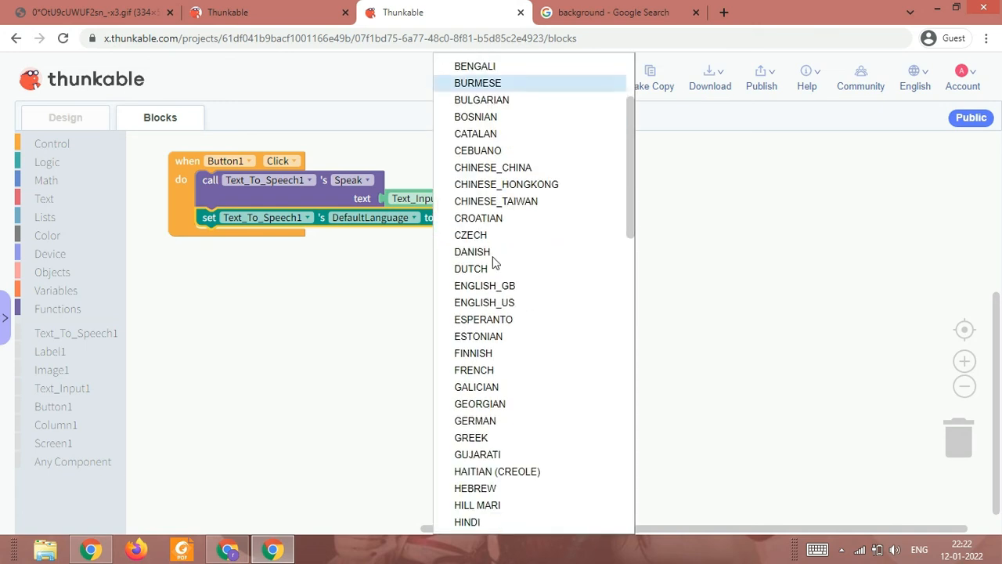
left_click(479, 302)
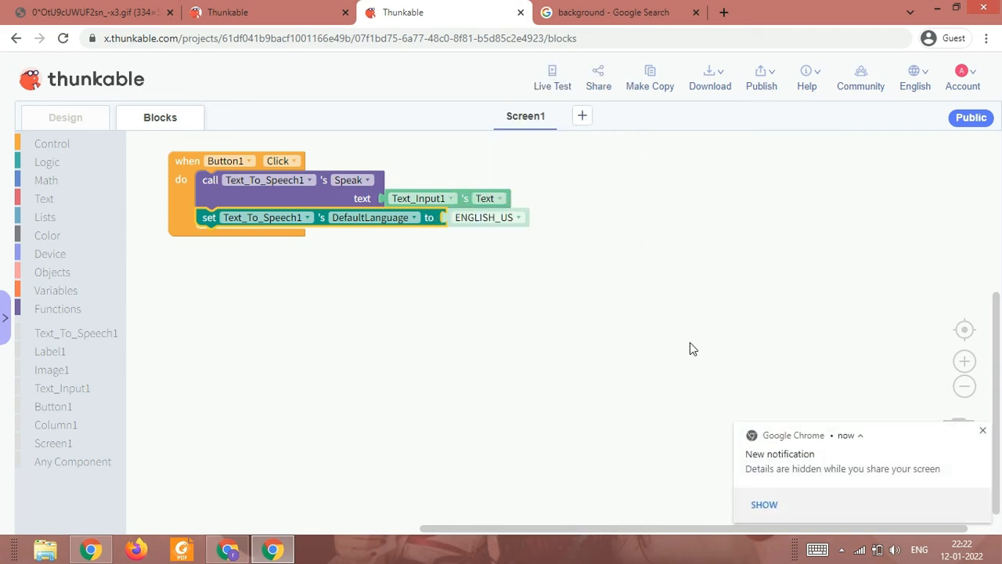
Run a live test at full volume, enter "Hi I am" plus a first name, convert it to speech, and close the preview.
left_click(553, 84)
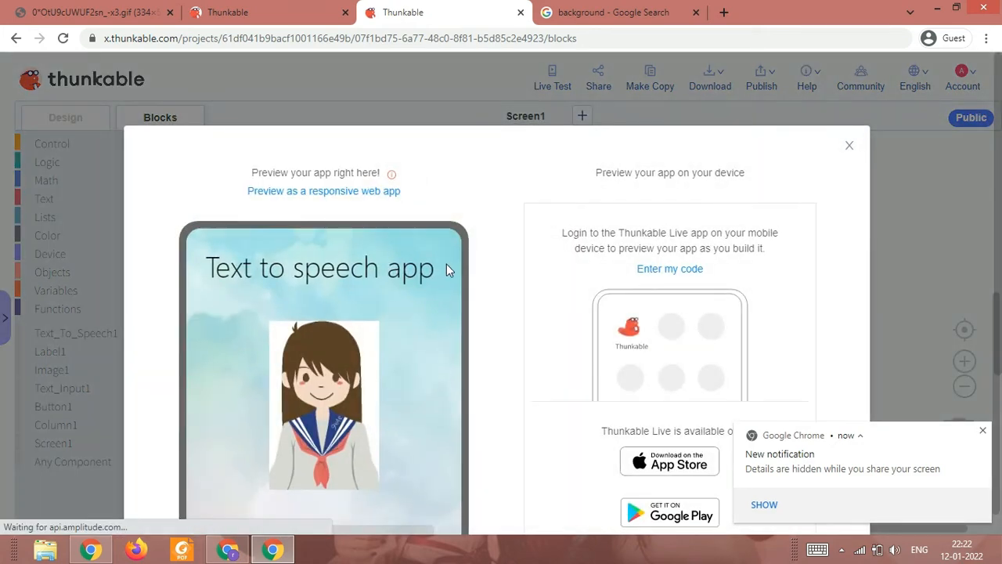
scroll(446, 269, "down", 3)
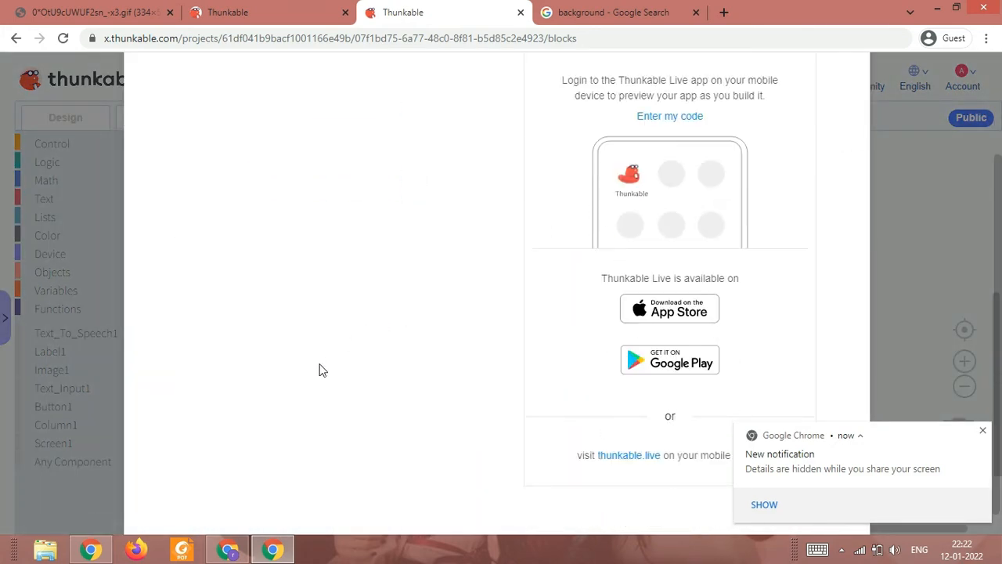
scroll(407, 396, "down", 1)
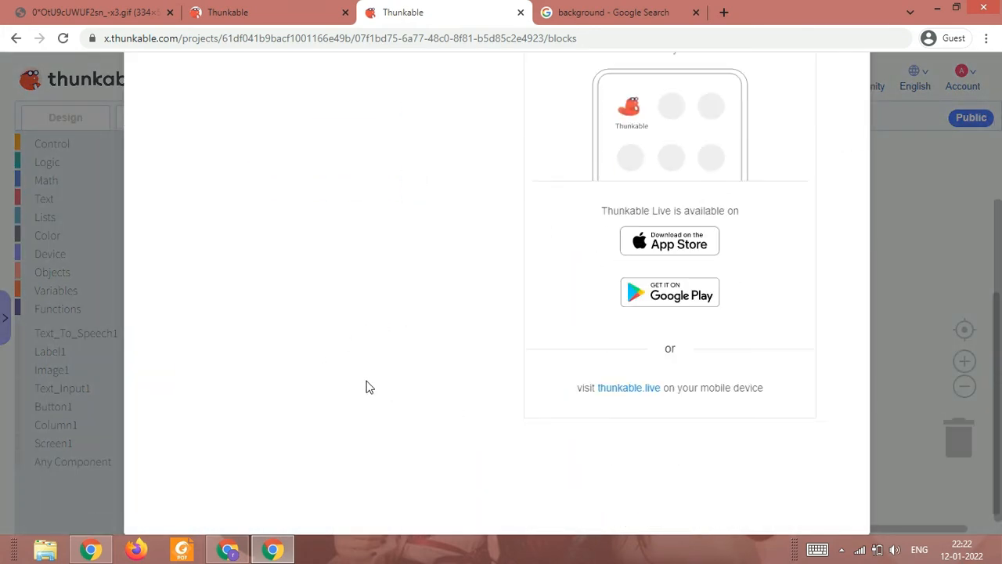
left_click(342, 378)
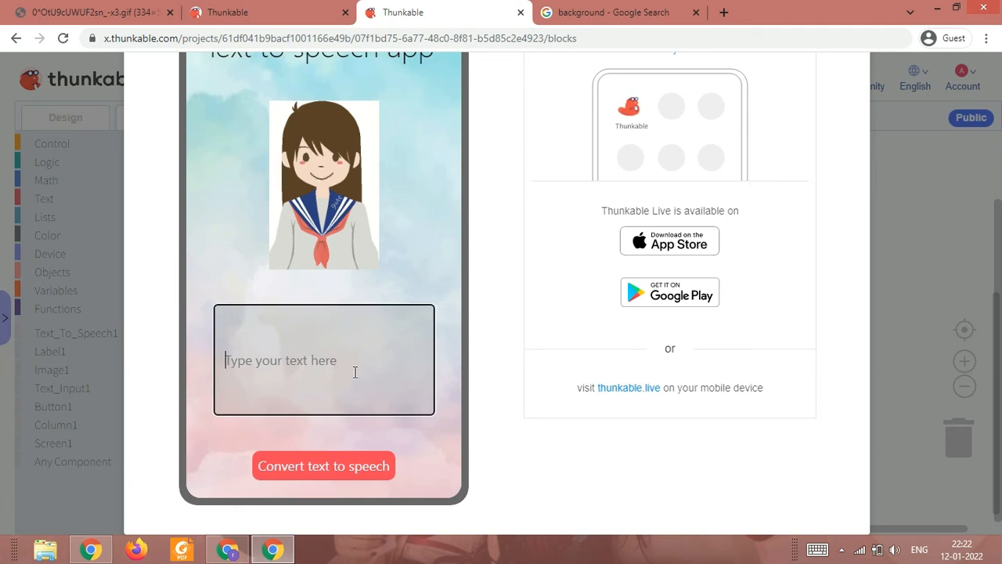
type("Hi I a")
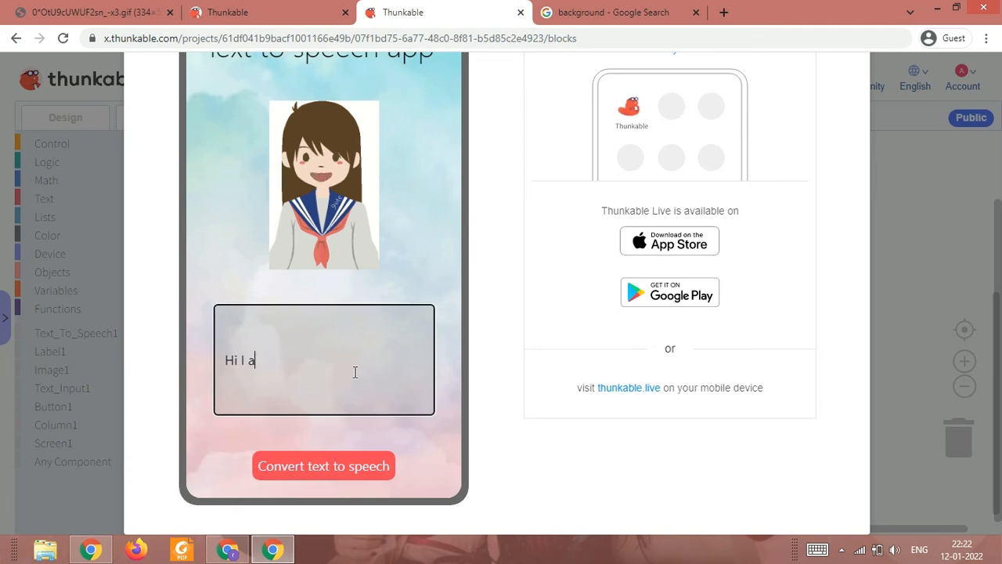
type("m avantika")
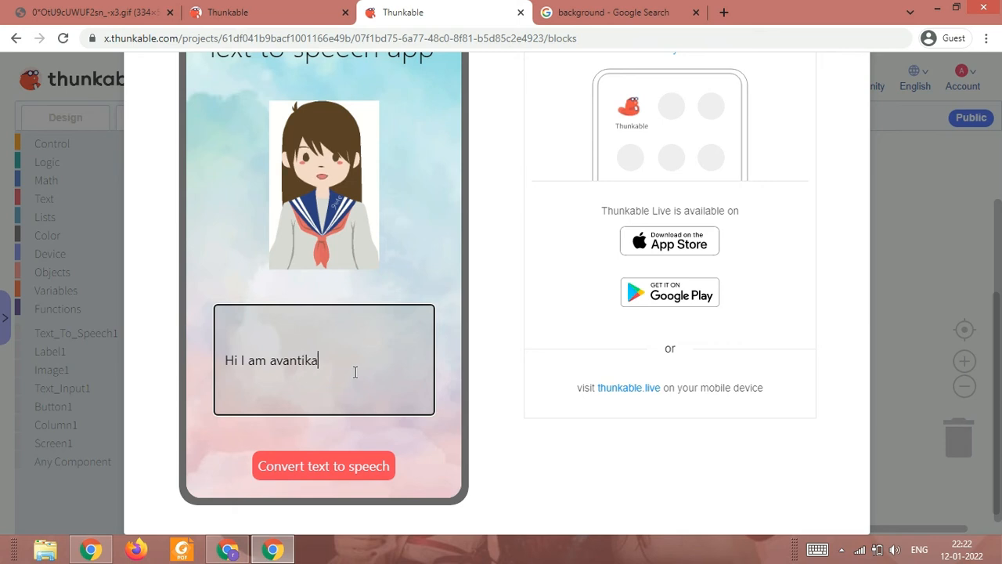
key("XF86AudioRaiseVolume")
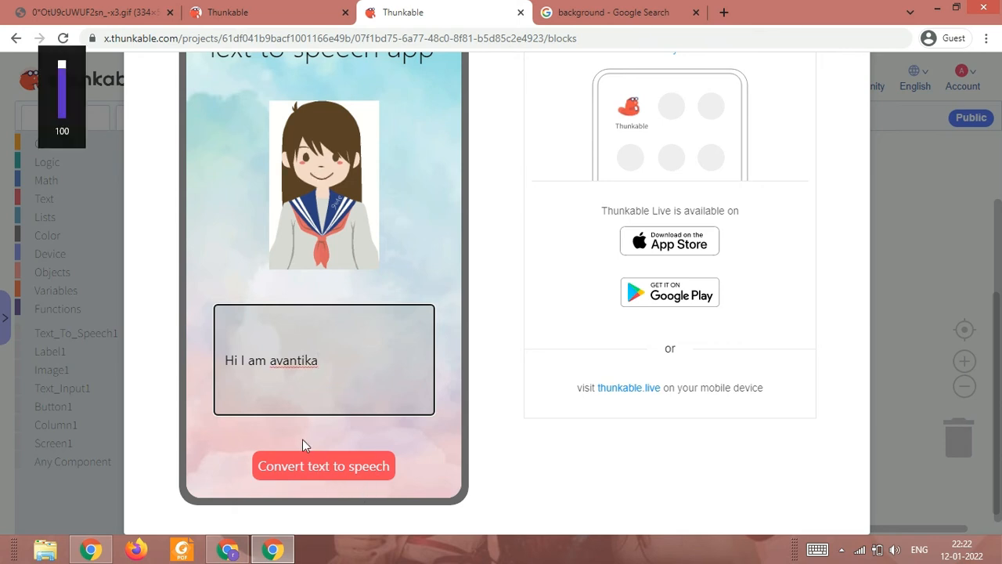
left_click(325, 472)
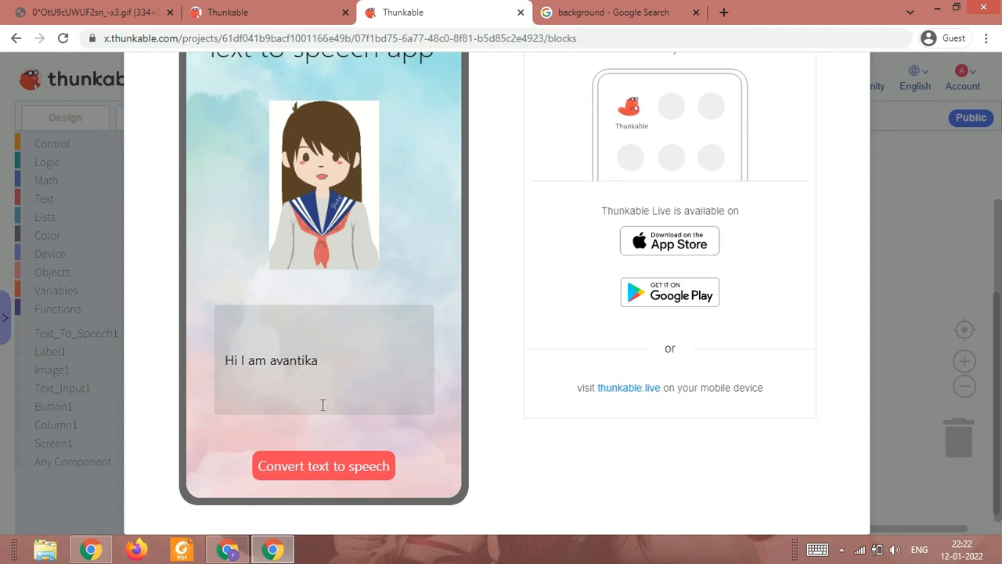
left_click(292, 362)
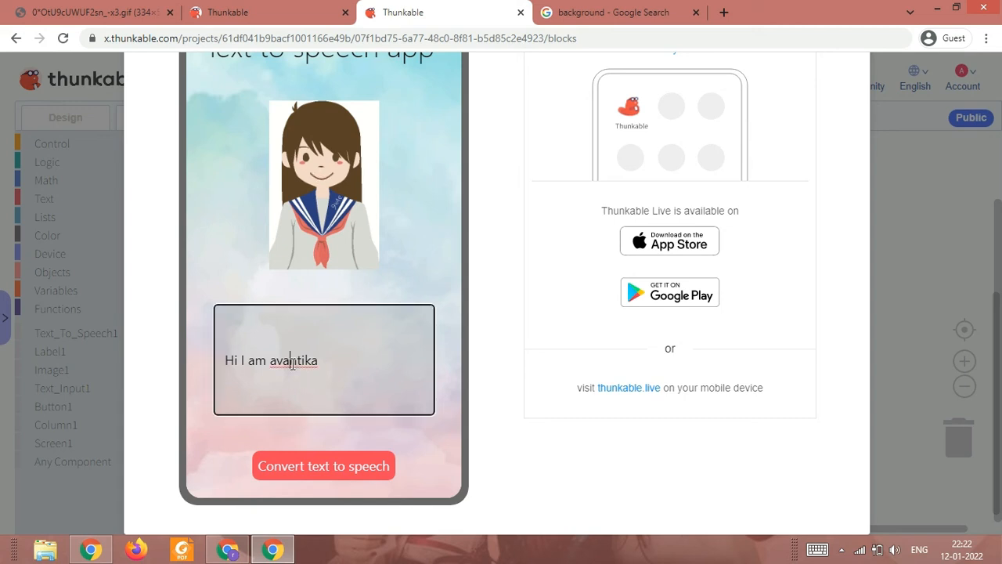
double_click(292, 363)
left_click(292, 363)
scroll(877, 155, "up", 5)
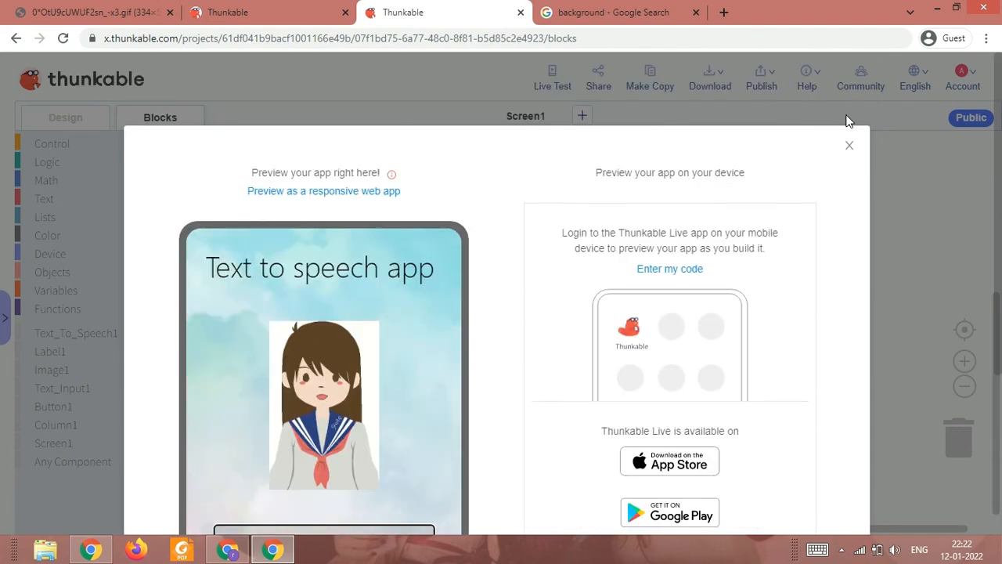
left_click(851, 145)
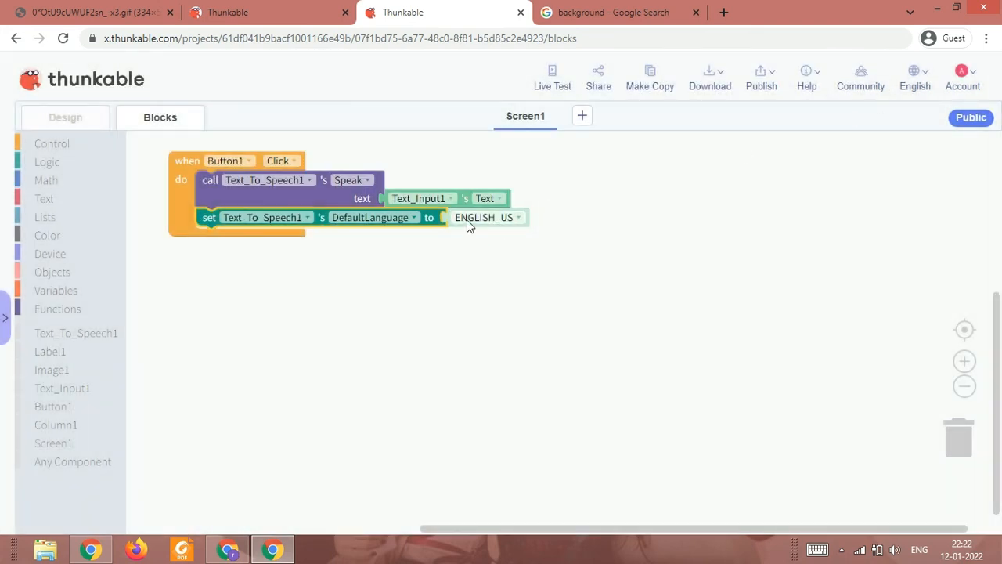
Set Text_To_Speech1's DefaultLanguage to ENGLISH_GB and live test it by converting "Hi I am" plus an uppercase first name to speech.
left_click(467, 220)
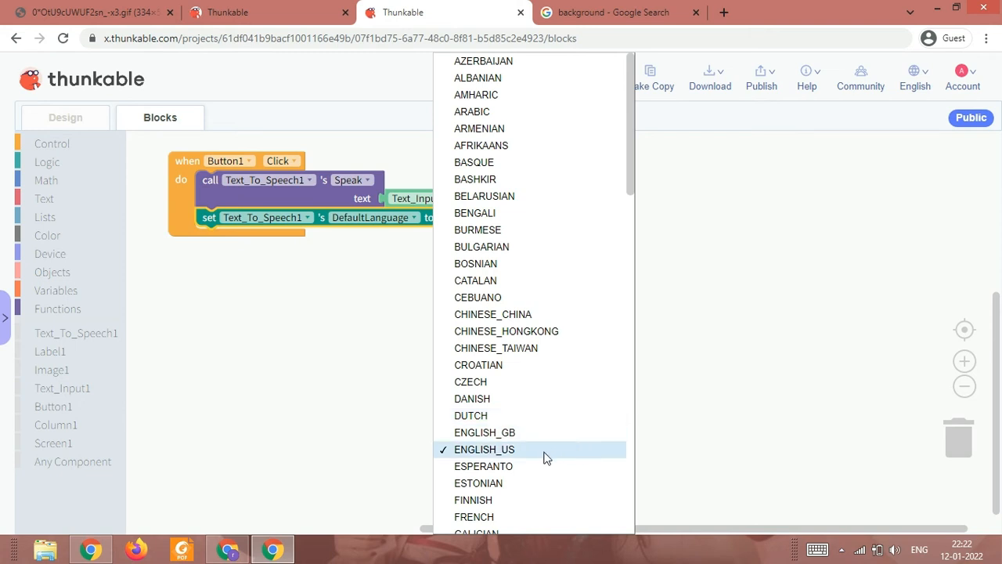
left_click(487, 437)
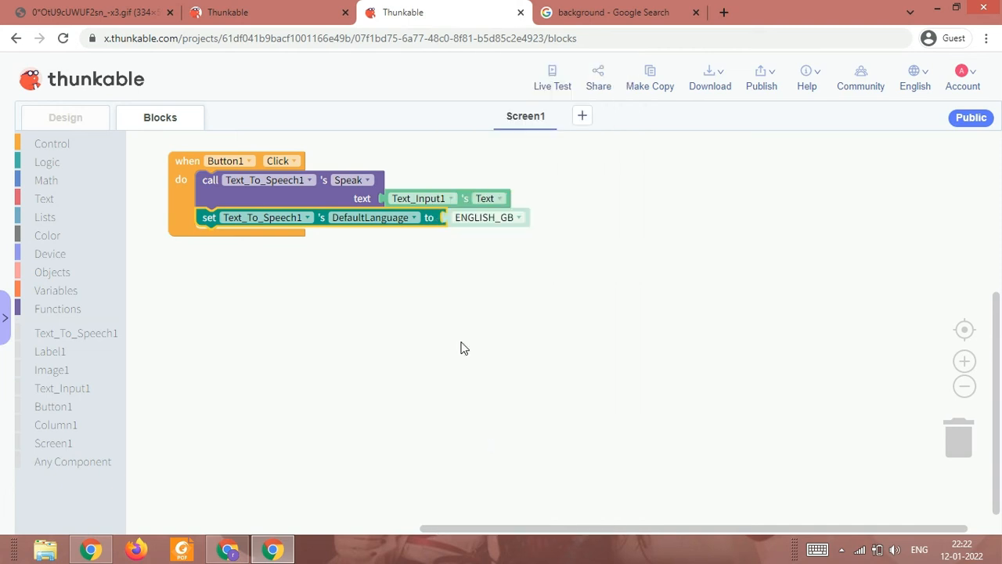
left_click(552, 82)
scroll(392, 296, "down", 2)
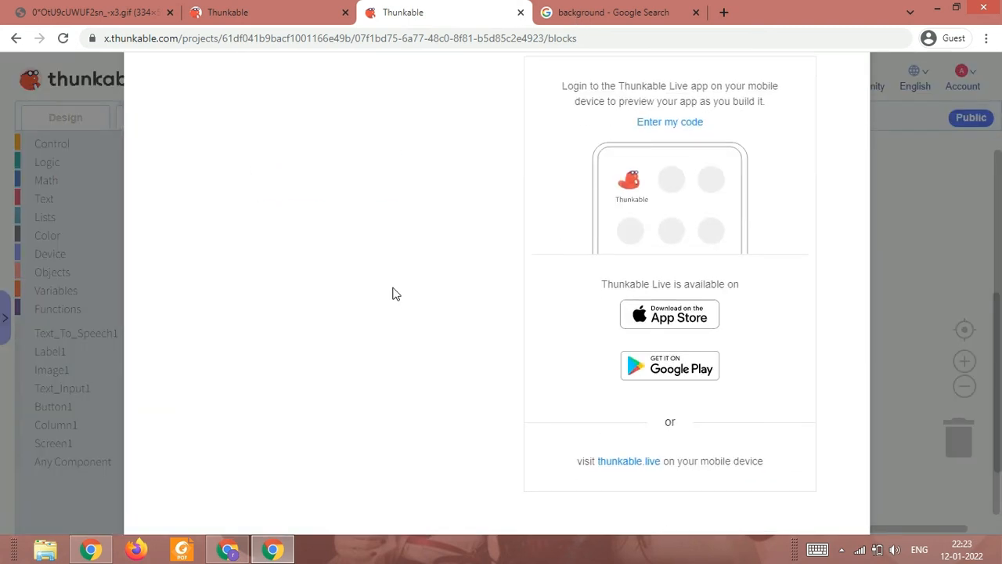
left_click(384, 409)
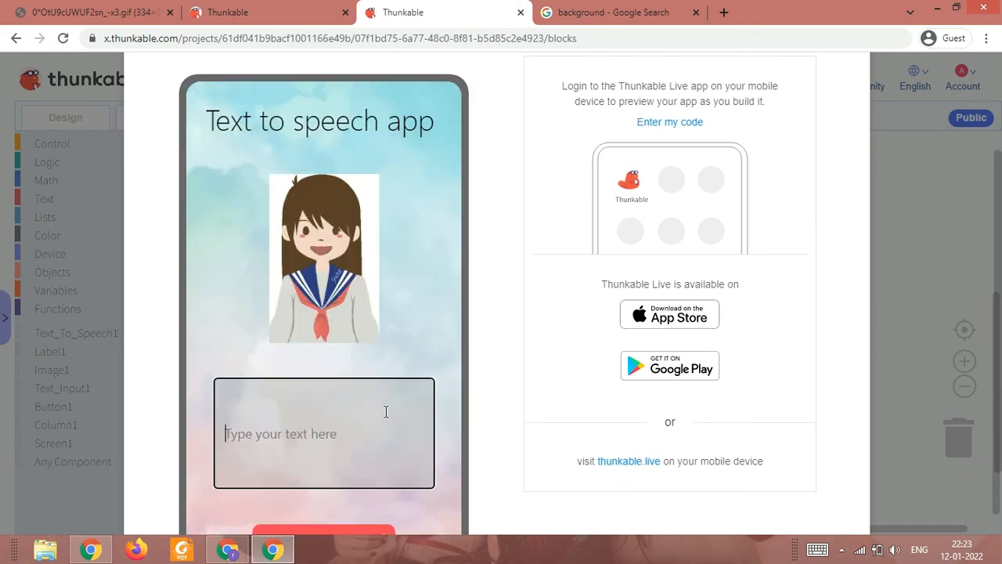
type("Hi I am")
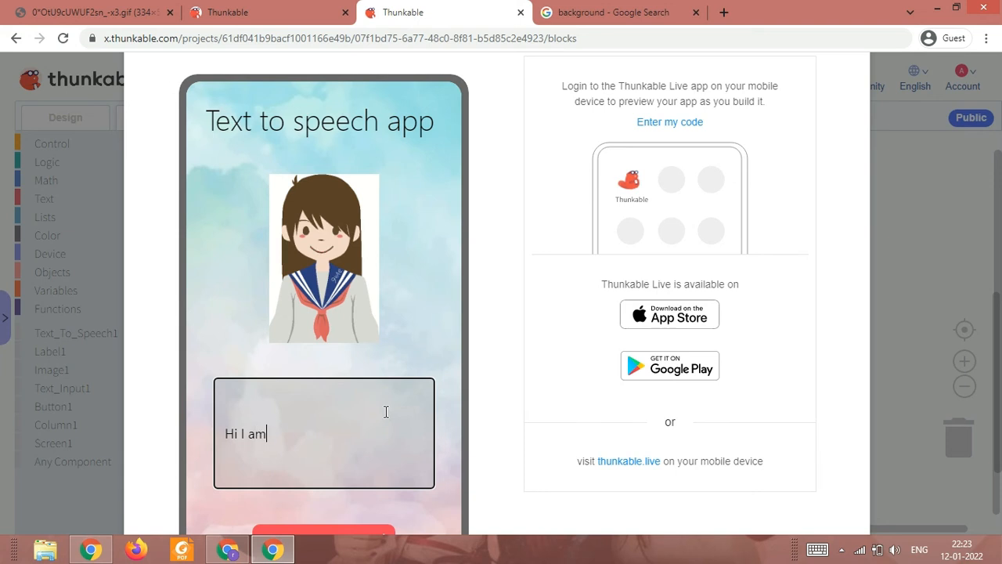
type(" AVANTIKA")
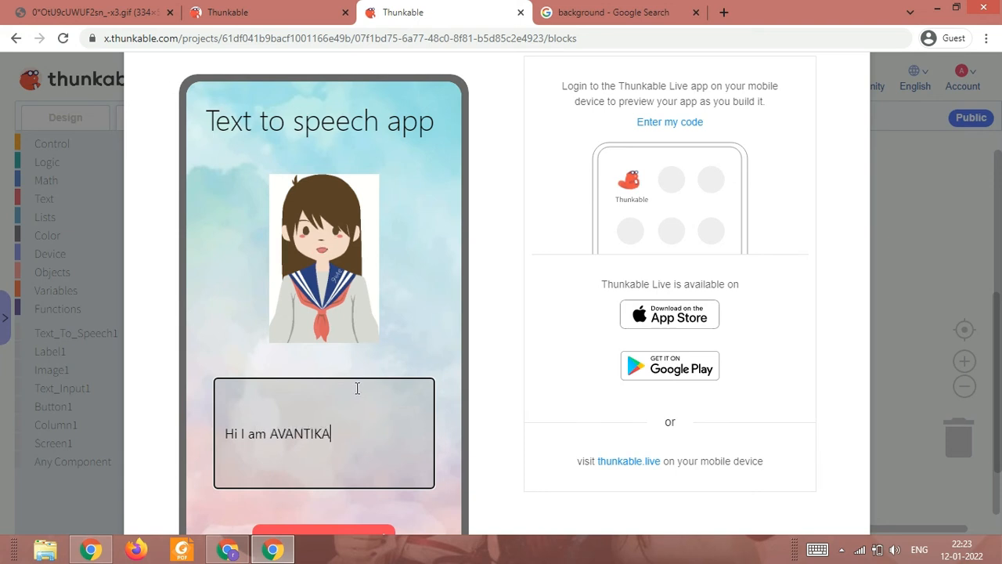
scroll(376, 438, "down", 1)
left_click(362, 470)
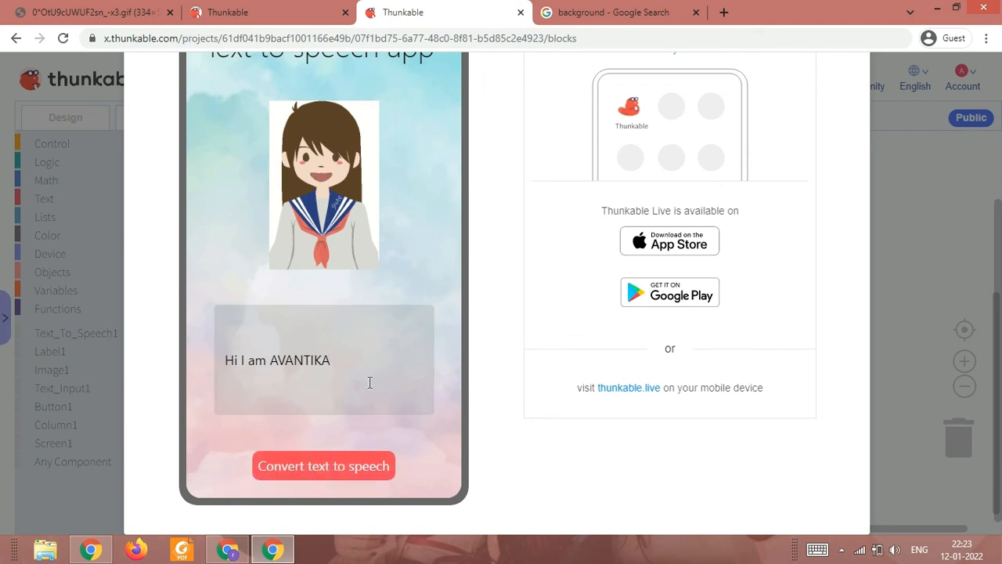
Retype the first name with only its initial capitalised, convert the text to speech again, and close the preview.
double_click(274, 359)
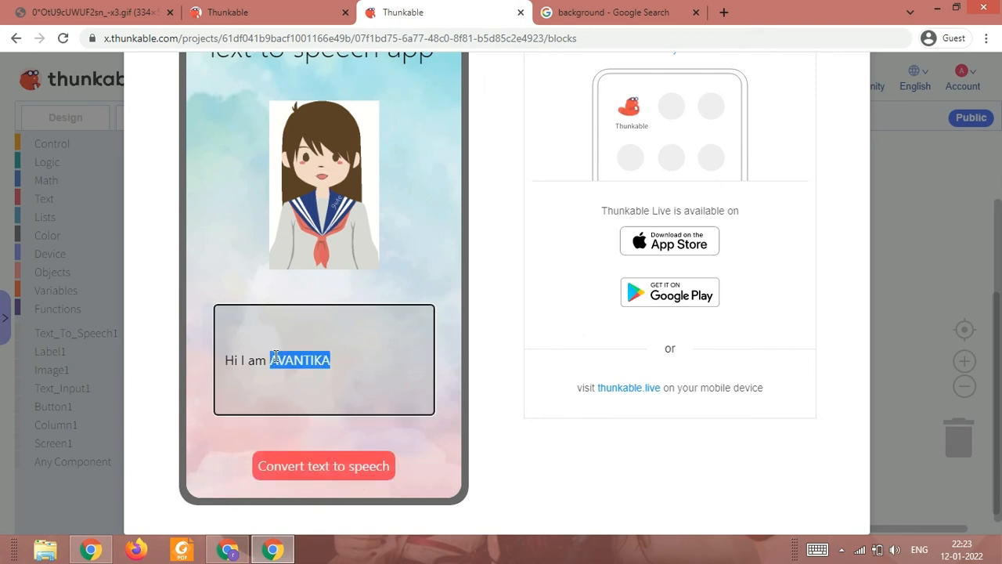
type("Avant")
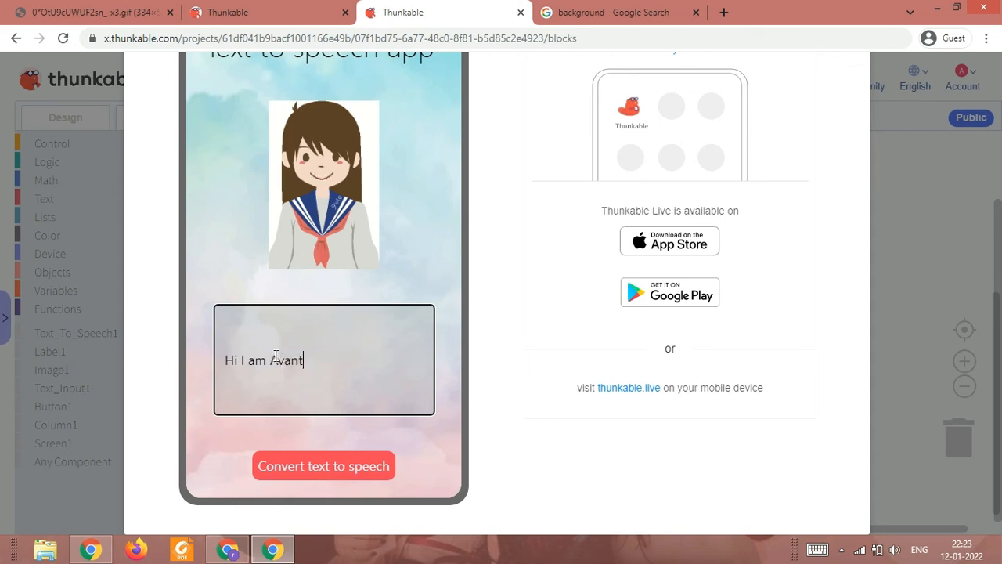
type("ika")
left_click(333, 466)
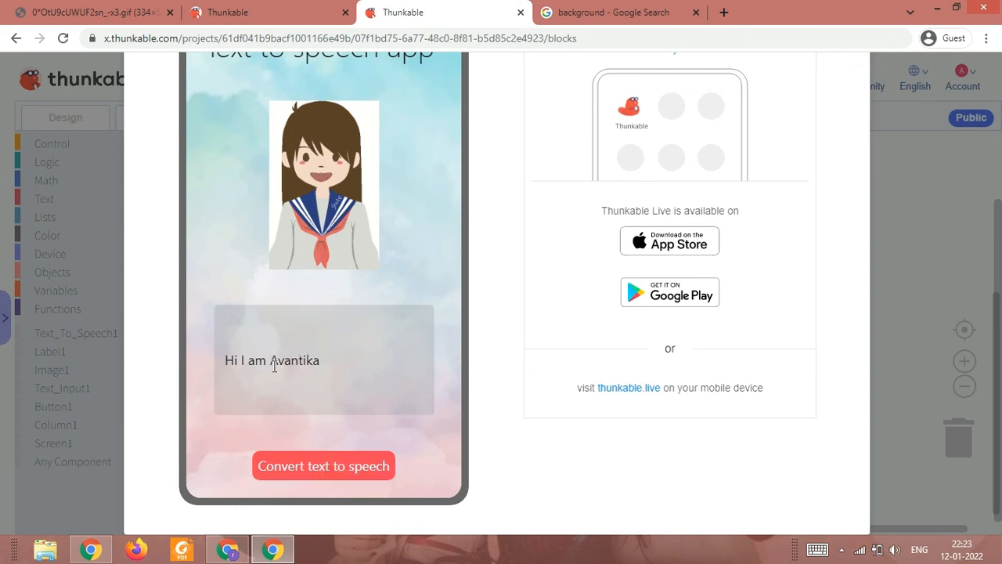
left_click_drag(271, 360, 301, 360)
left_click(301, 360)
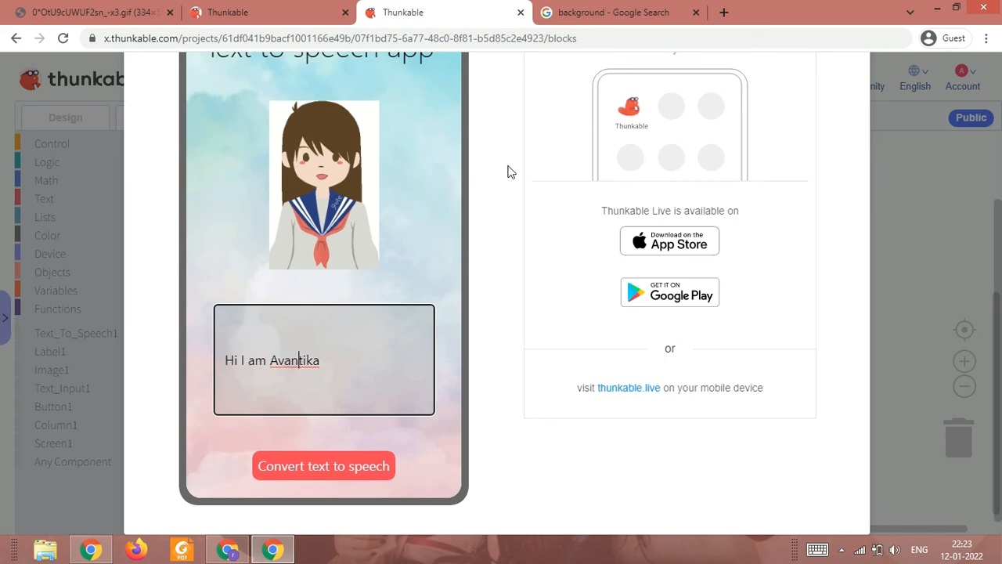
scroll(722, 102, "up", 3)
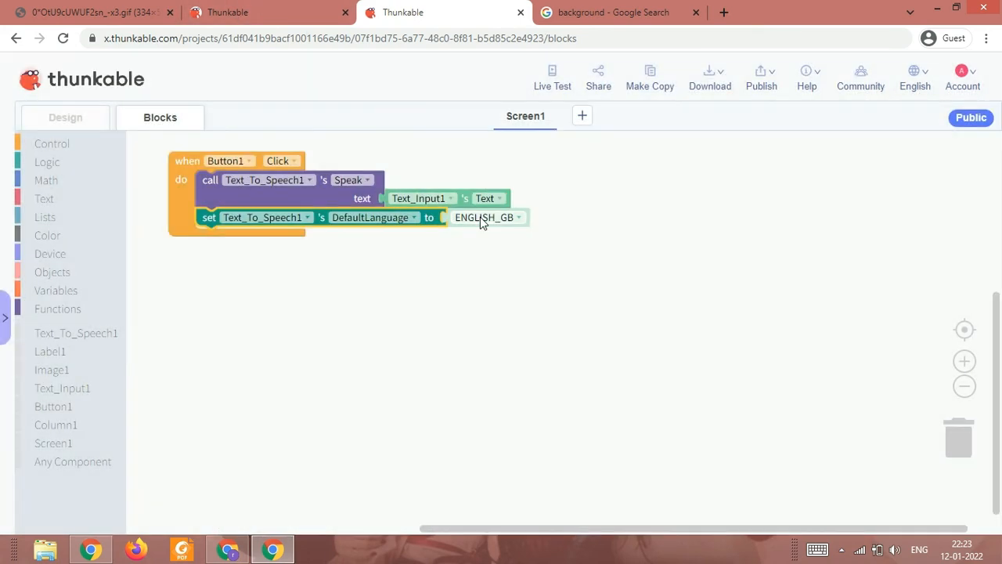
Set Text_To_Speech1's DefaultLanguage to HINDI.
left_click(483, 219)
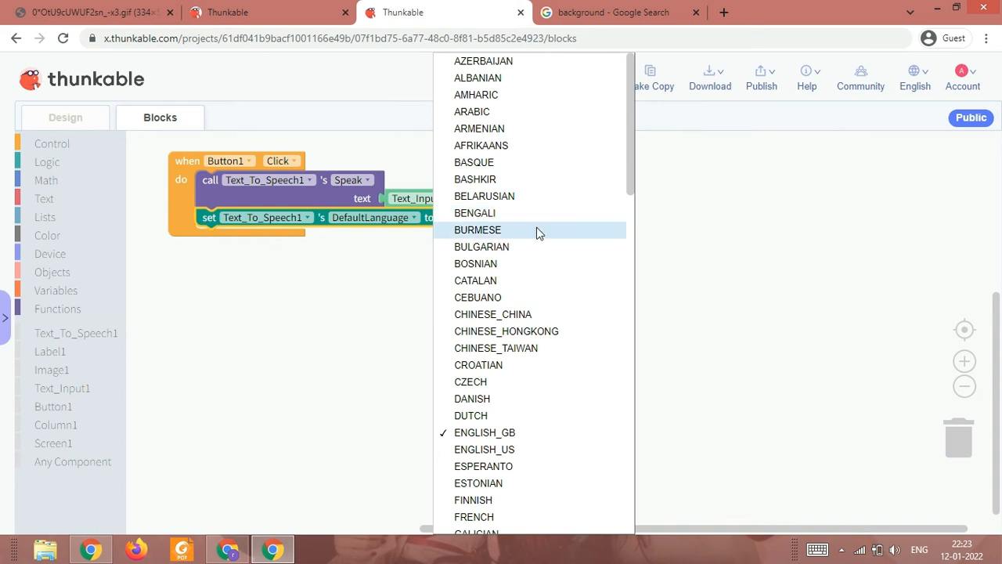
scroll(536, 256, "down", 5)
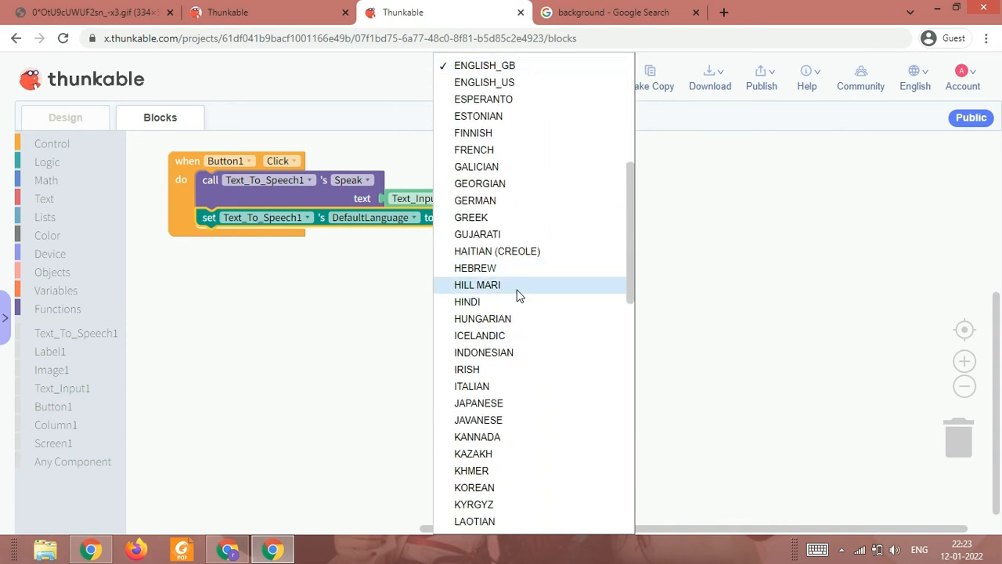
left_click(519, 304)
Run a live test of the Hindi setting, convert "Hi I am" plus a lowercase first name to speech, and close the preview.
left_click(551, 93)
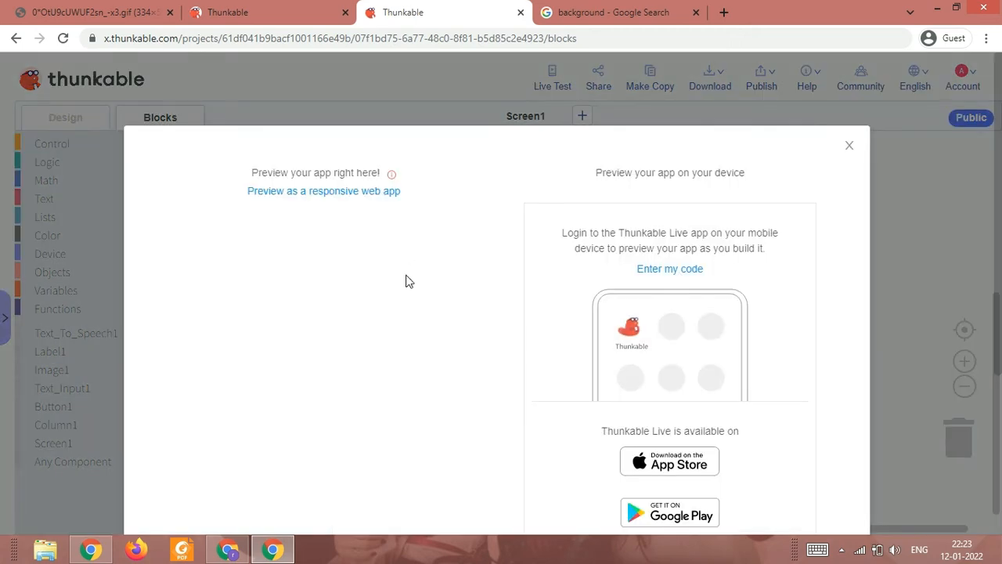
scroll(415, 305, "down", 3)
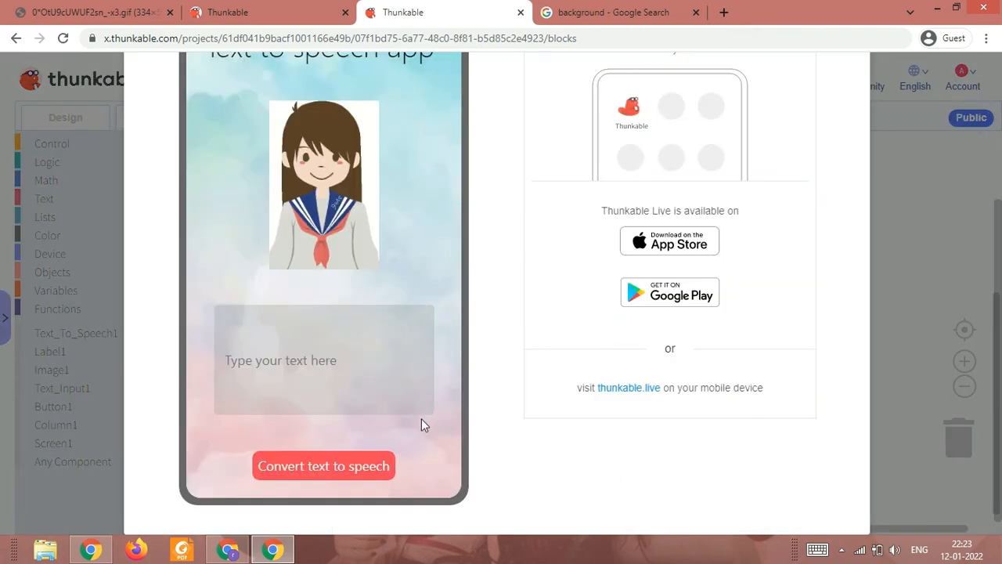
left_click(375, 382)
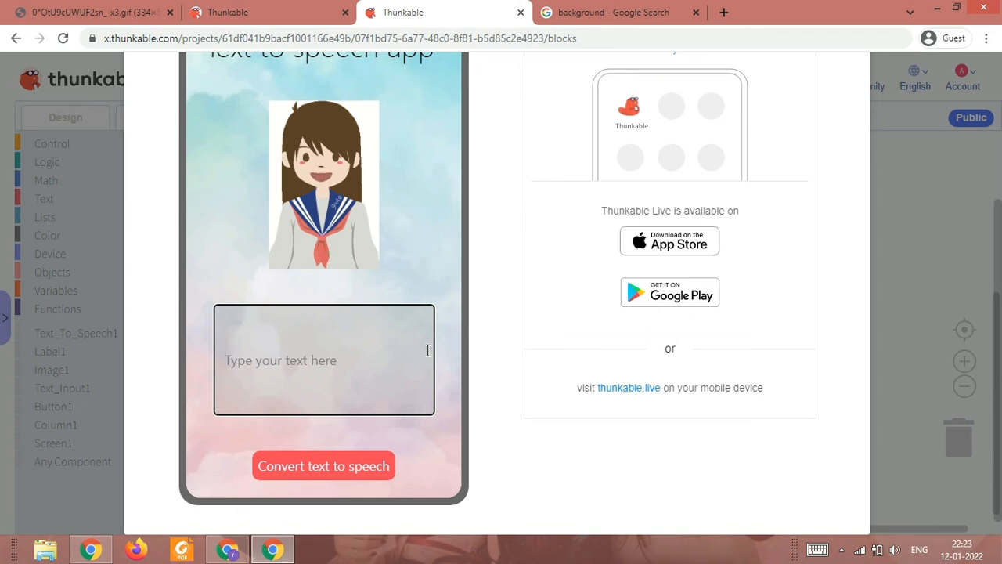
type("Hi I am avantika")
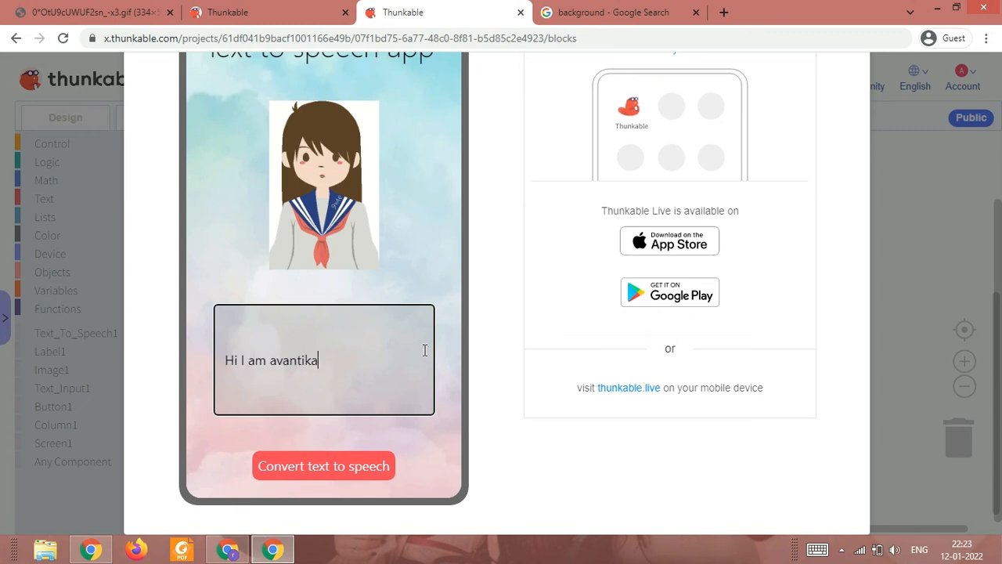
left_click(375, 483)
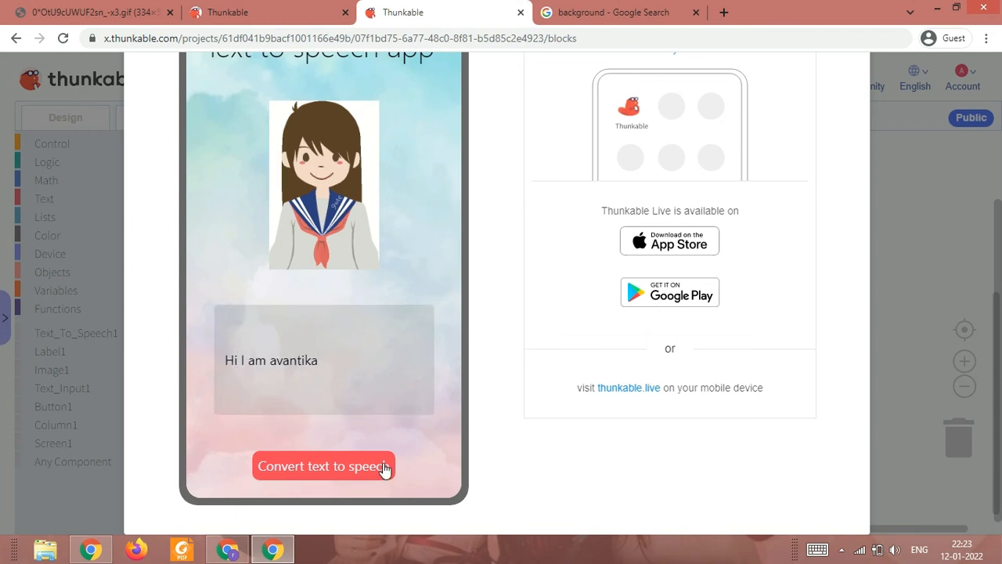
left_click(383, 468)
scroll(836, 119, "up", 1)
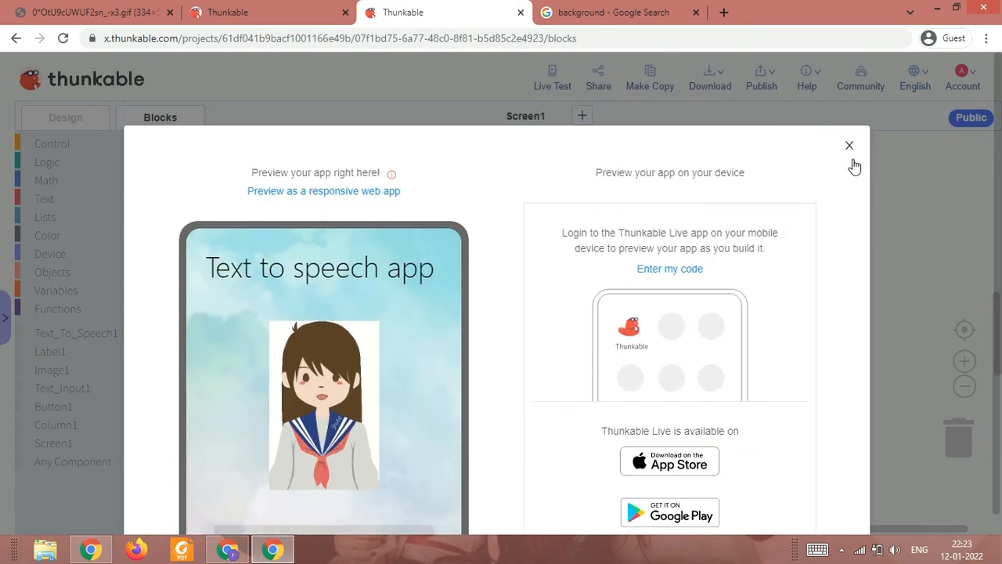
left_click(849, 159)
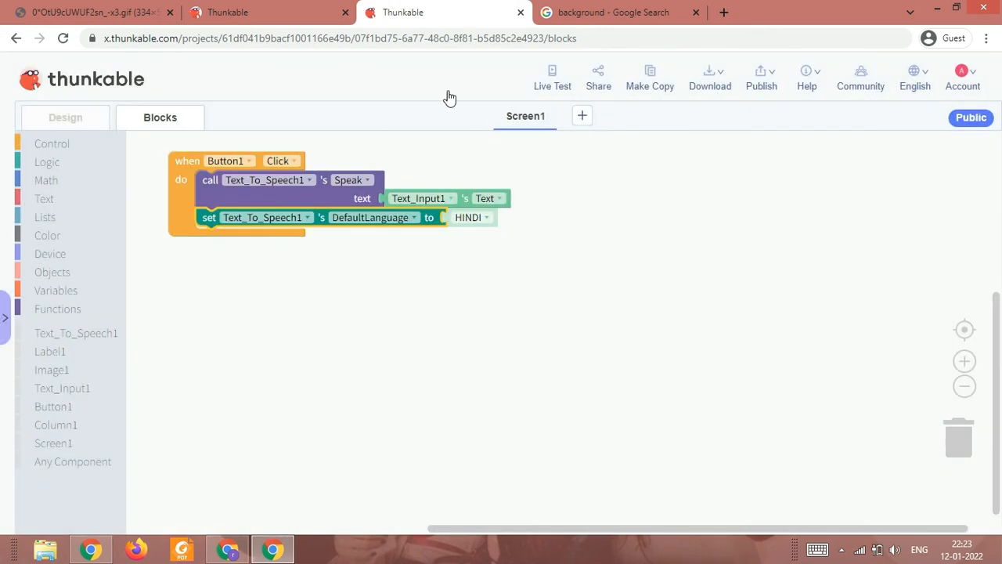
Reopen the live test preview, and search Google for "translate" in a new browser tab.
left_click(548, 81)
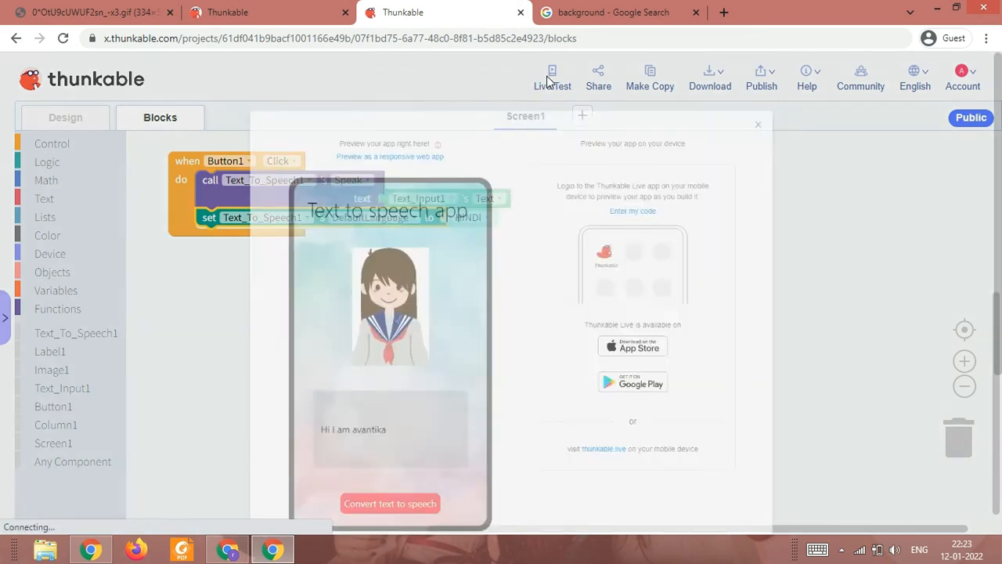
scroll(495, 245, "down", 3)
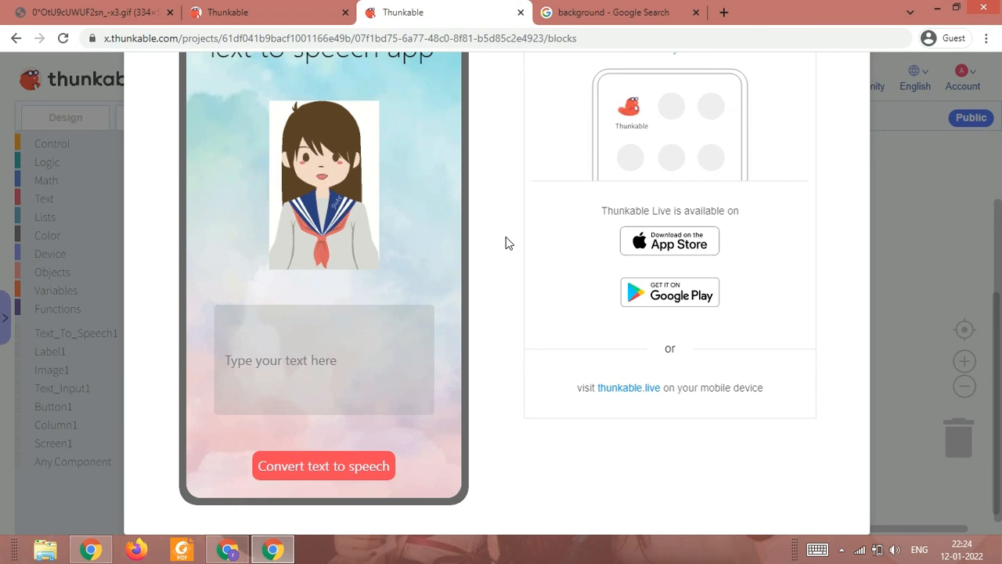
key("ctrl+t")
type("trans")
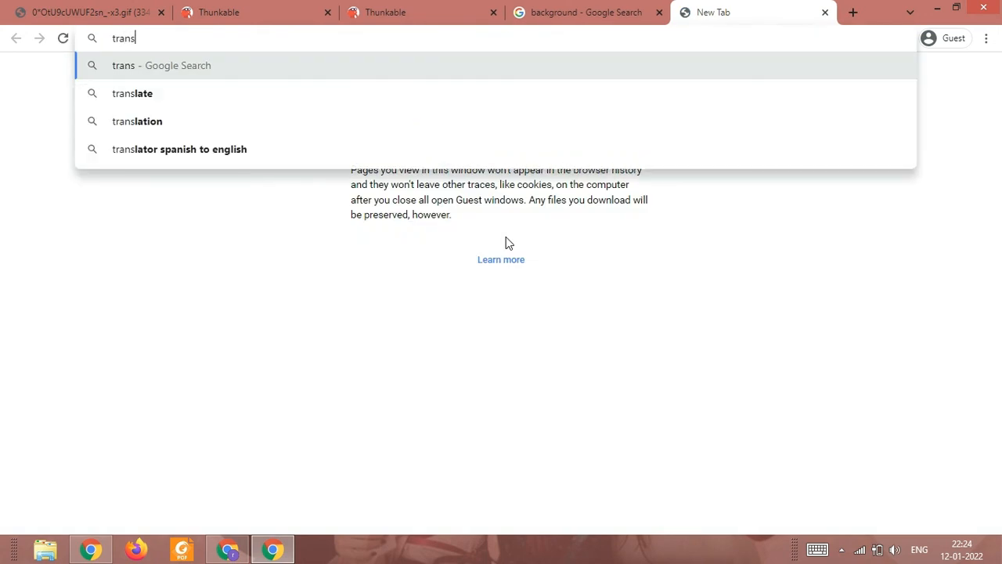
type("late")
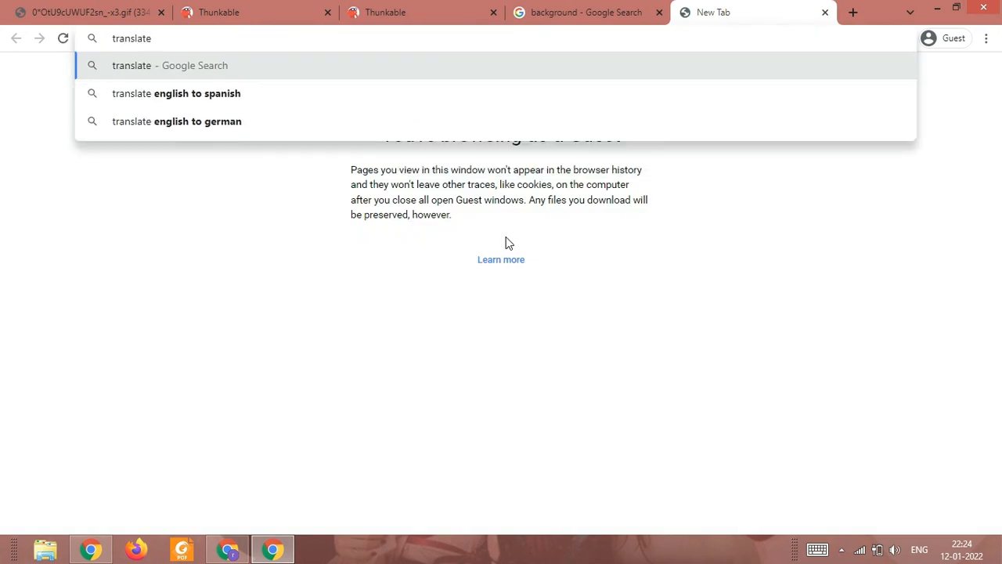
key("Return")
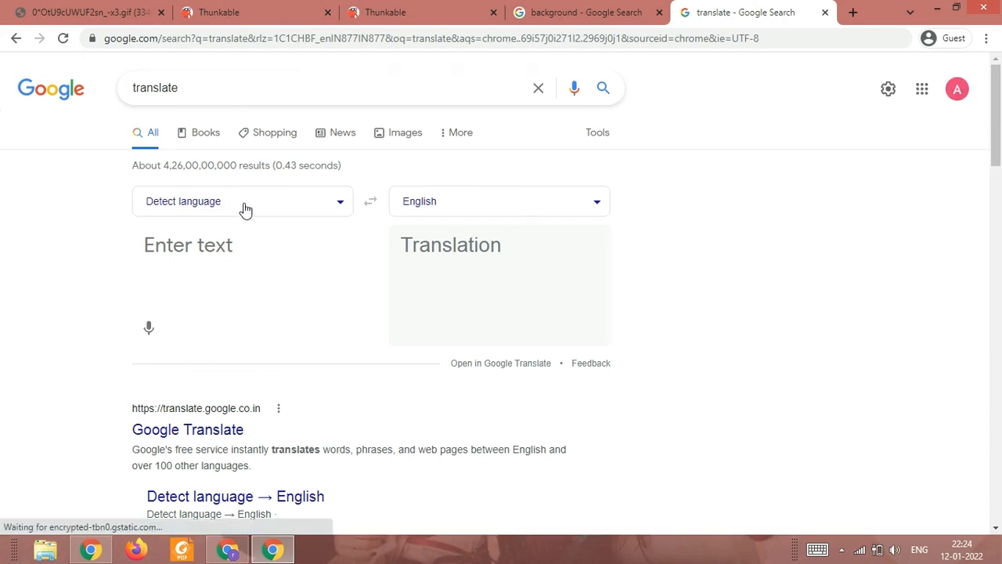
Set the translation from English to Hindi and enter "I am" plus a first name as the source text.
left_click(245, 206)
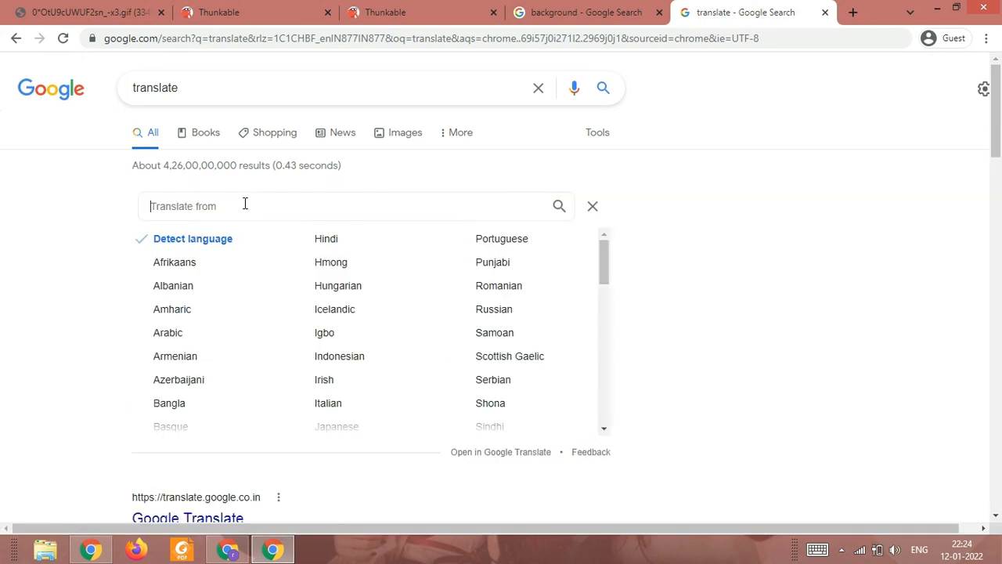
left_click(320, 238)
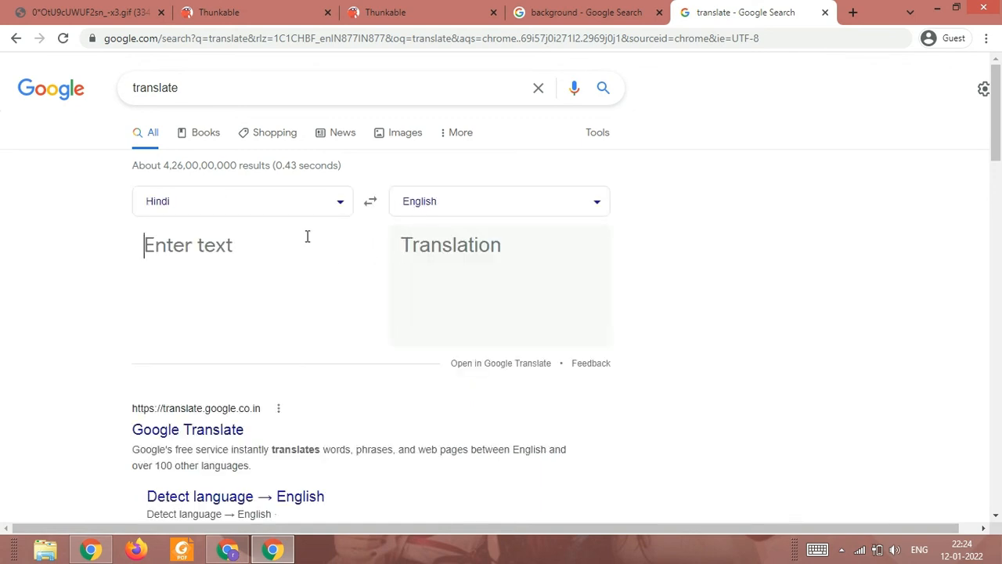
left_click(371, 202)
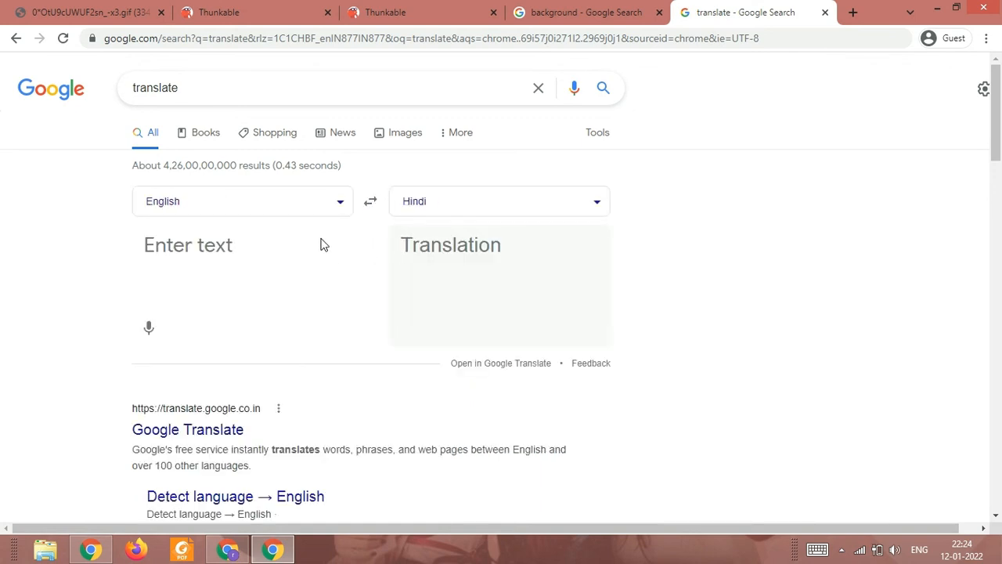
left_click(323, 245)
type("I ")
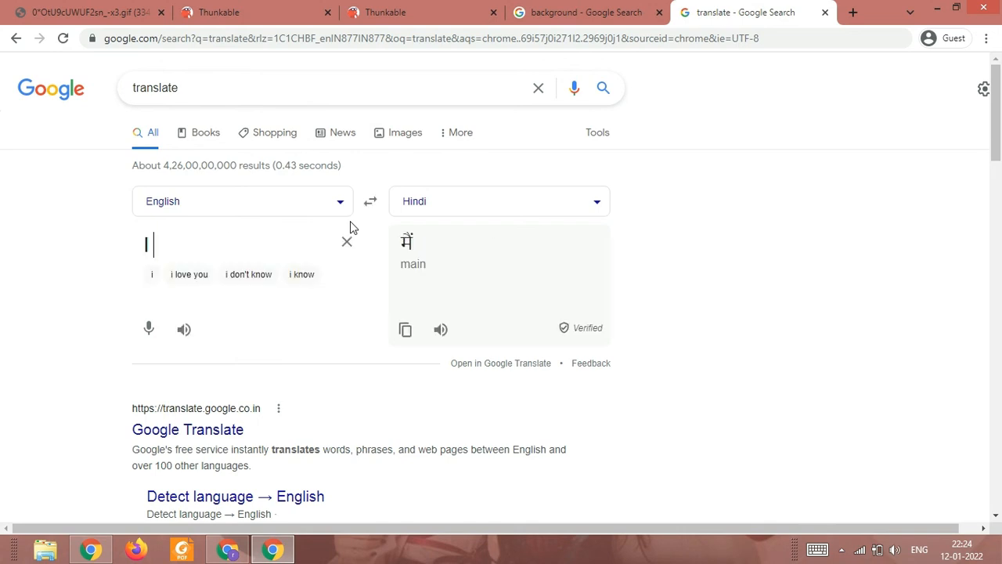
type("am avantika")
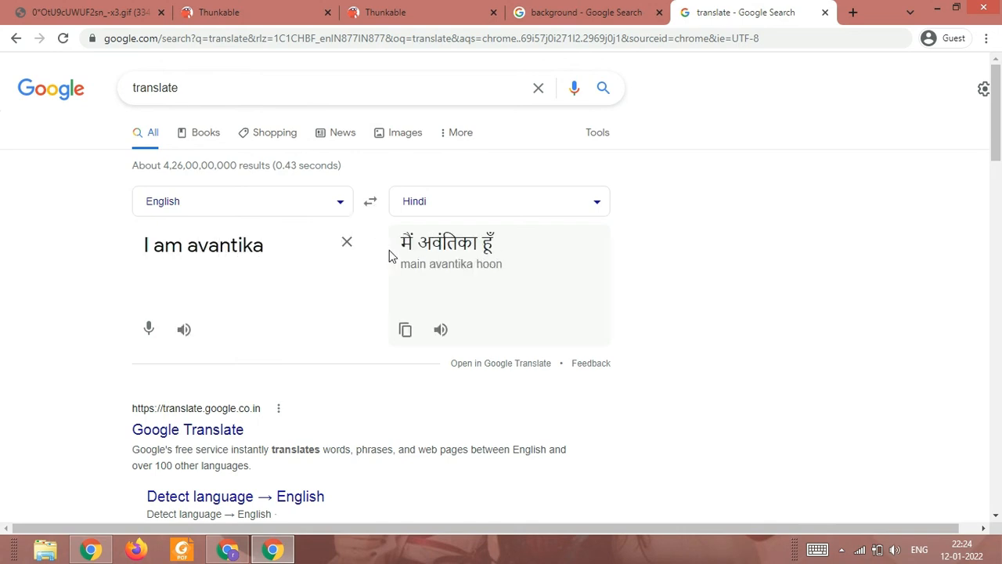
Copy the Hindi translation and paste it into the text input of the Thunkable live test preview.
left_click_drag(389, 249, 504, 250)
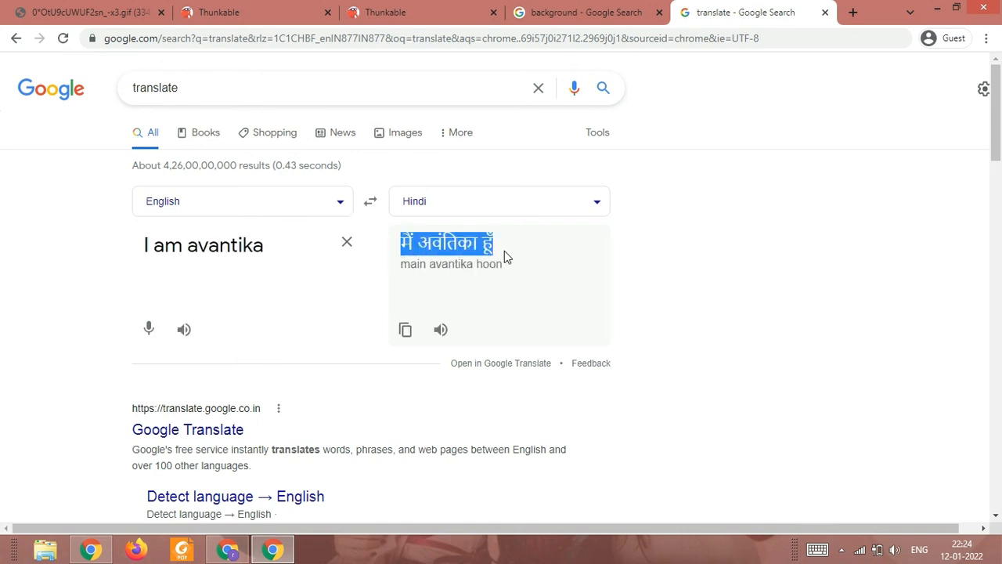
right_click(485, 244)
left_click(505, 253)
left_click(410, 6)
left_click(311, 373)
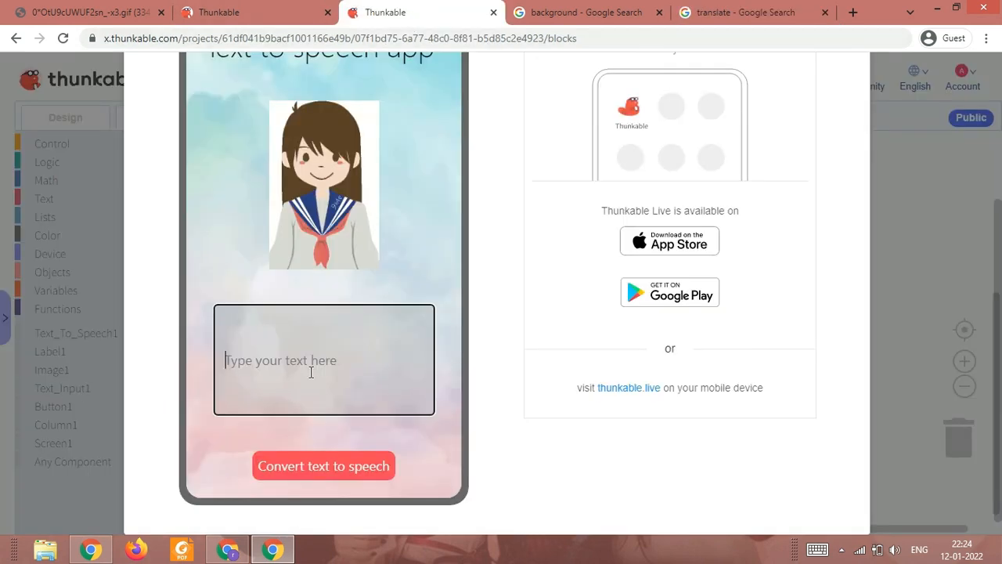
key("ctrl+v")
Convert the pasted Hindi sentence to speech, raise the system volume to 100, and play the speech again.
left_click(325, 465)
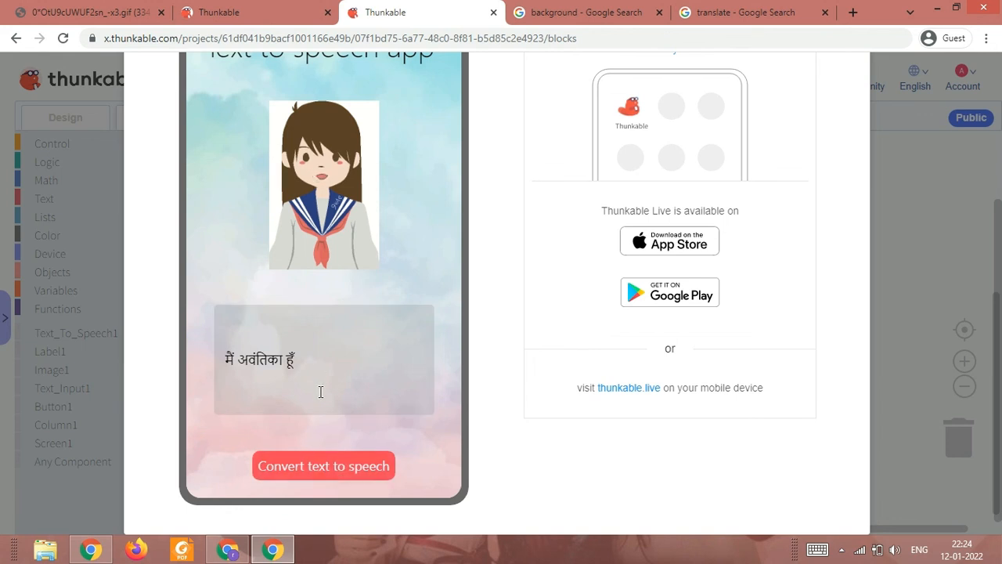
left_click(327, 468)
key("XF86AudioRaiseVolume")
left_click(327, 468)
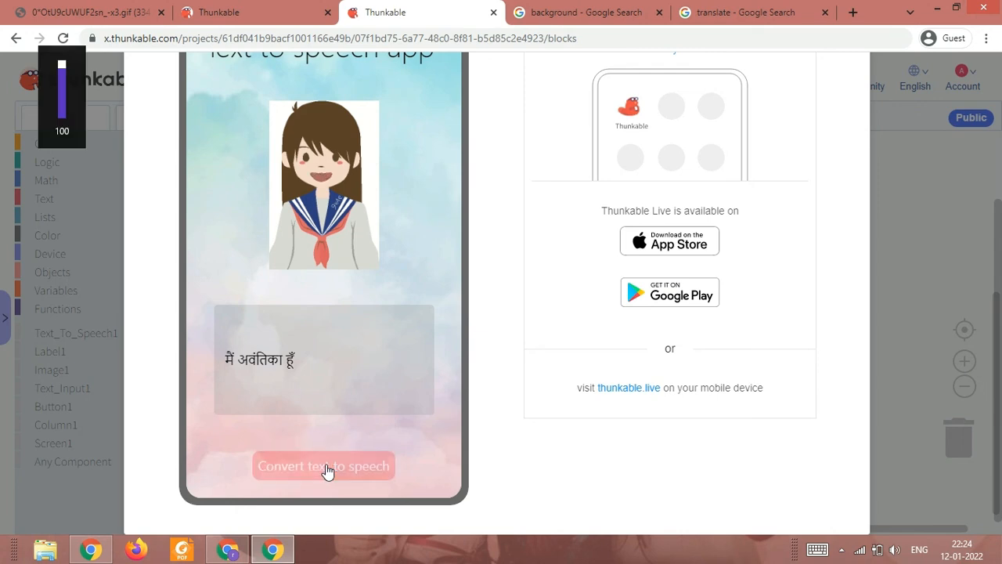
Close the live test preview to get back to the blocks of Screen1.
left_click(322, 383)
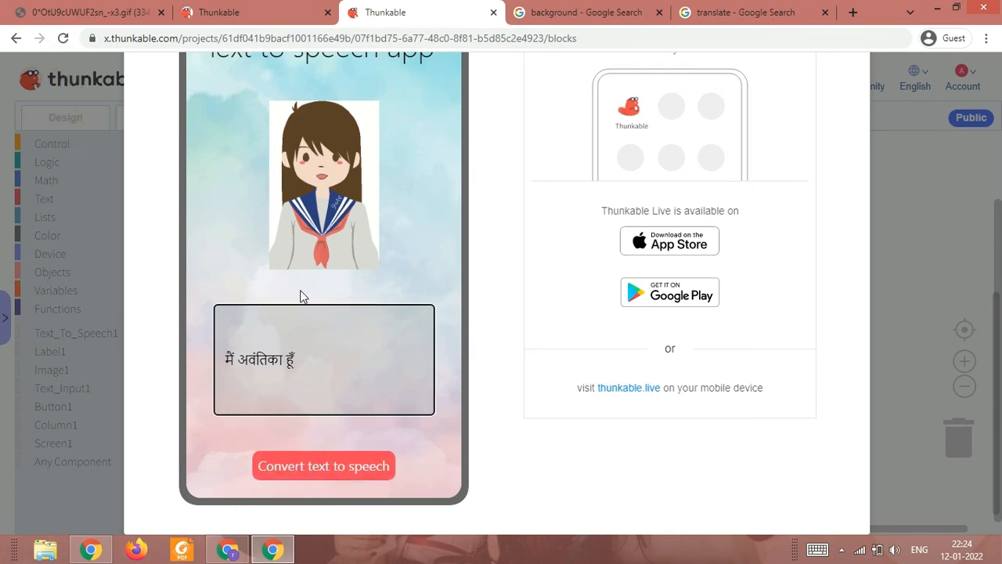
left_click(332, 263)
scroll(630, 122, "up", 1)
scroll(630, 121, "up", 3)
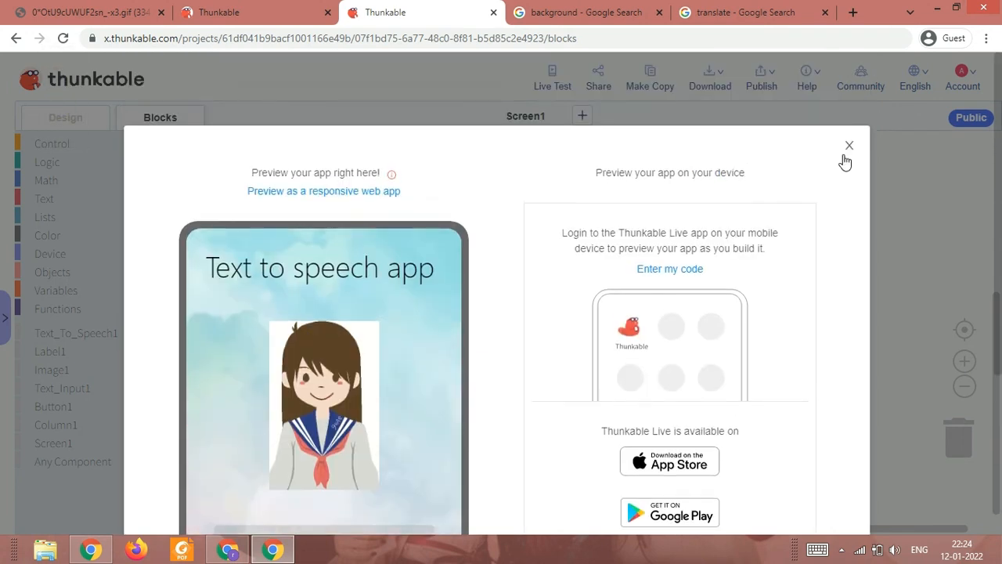
left_click(505, 95)
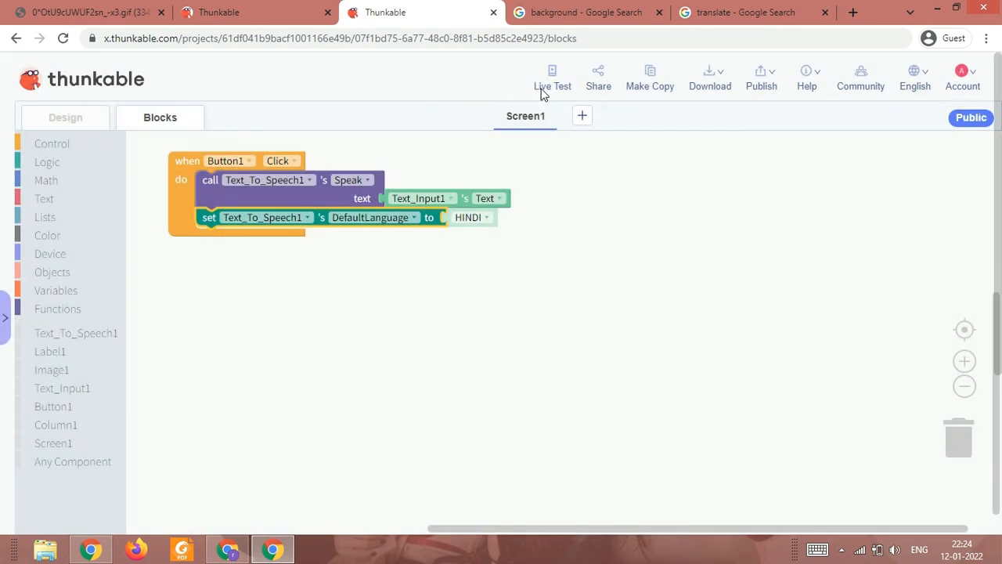
Paste the copied Hindi sentence into the text input of a fresh live test preview and convert it to speech.
left_click(541, 88)
scroll(378, 292, "down", 3)
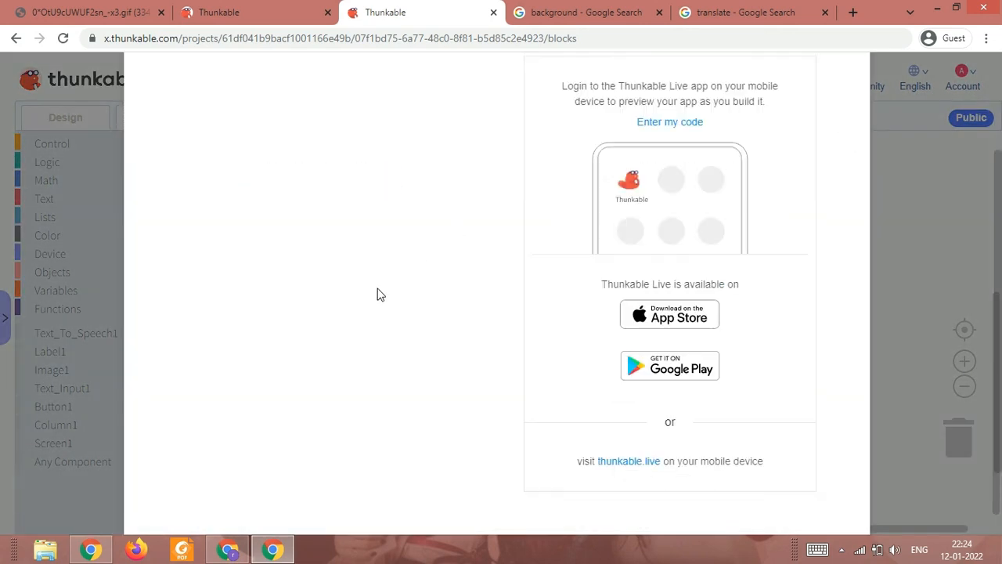
left_click(359, 360)
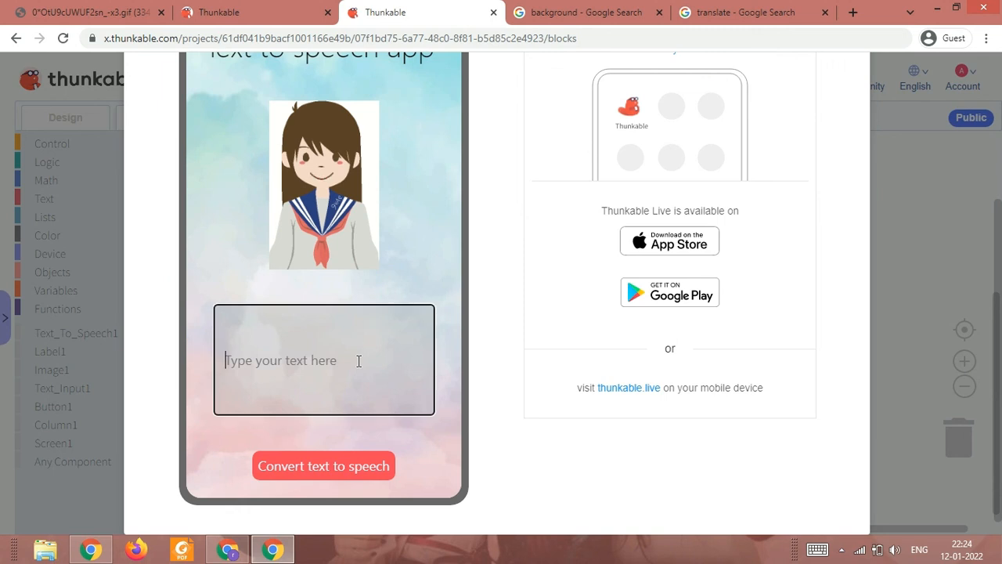
key("ctrl+v")
left_click(353, 466)
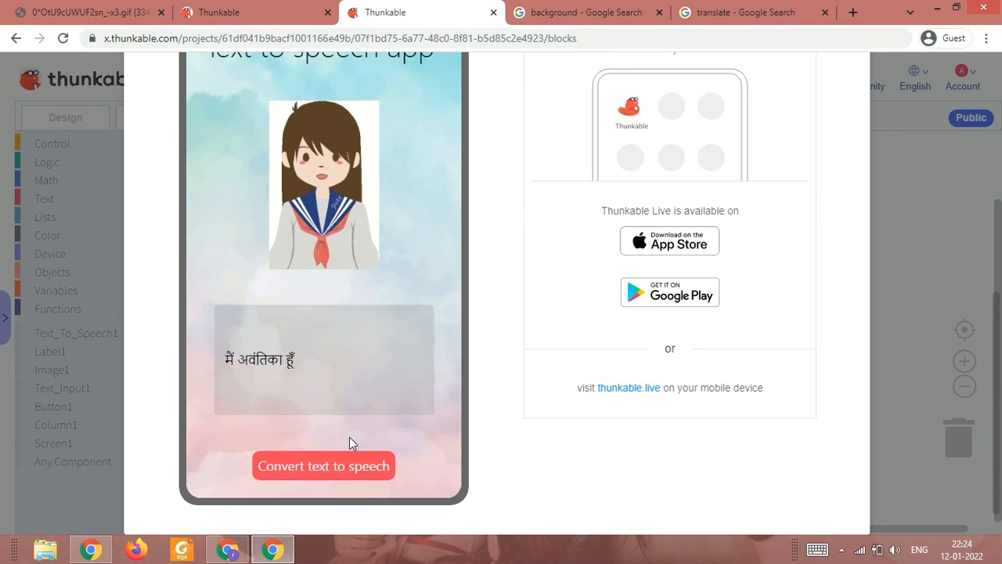
Close the live test preview and select the schoolgirl image on Screen1 in the app design.
scroll(689, 94, "up", 3)
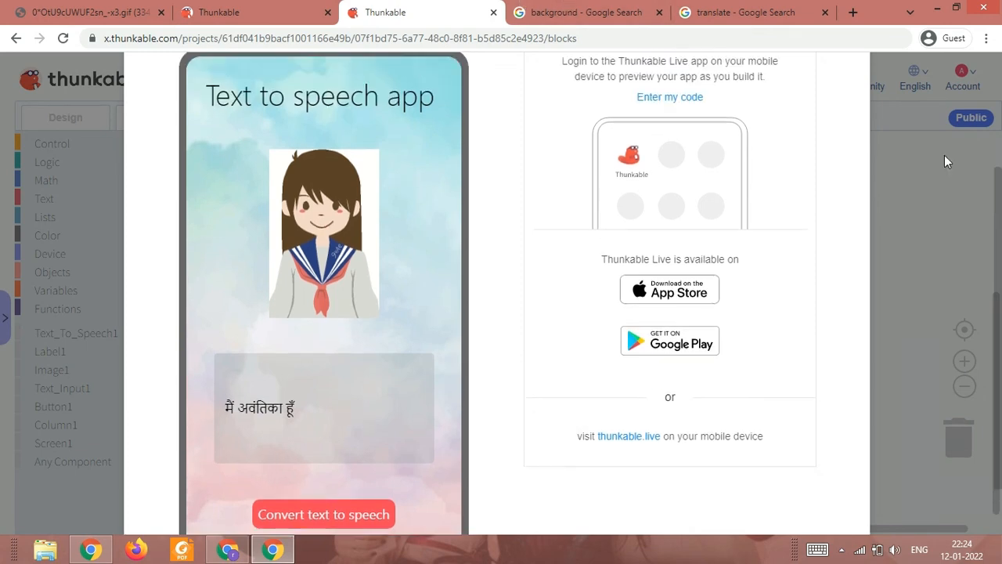
left_click(847, 145)
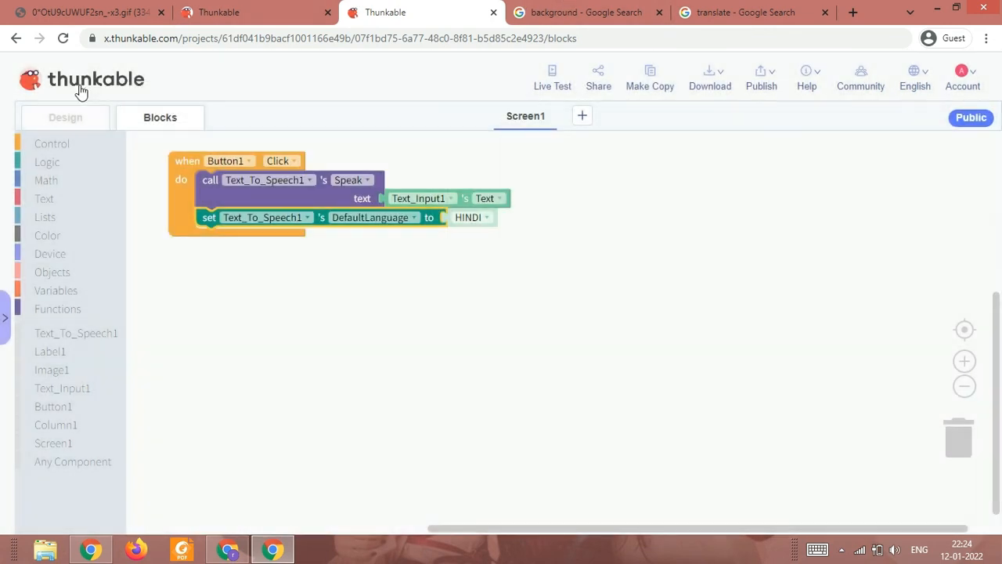
left_click(57, 126)
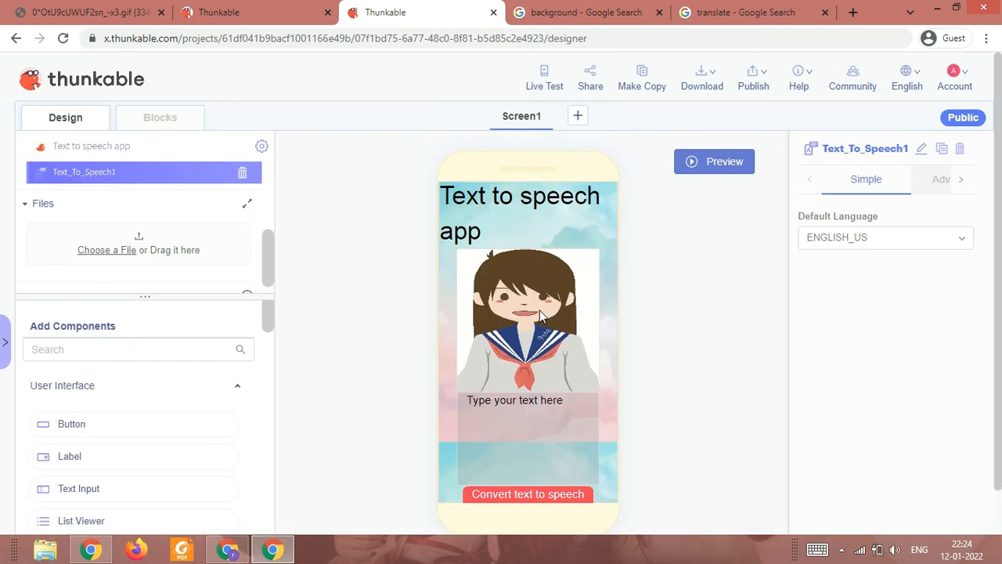
left_click(534, 313)
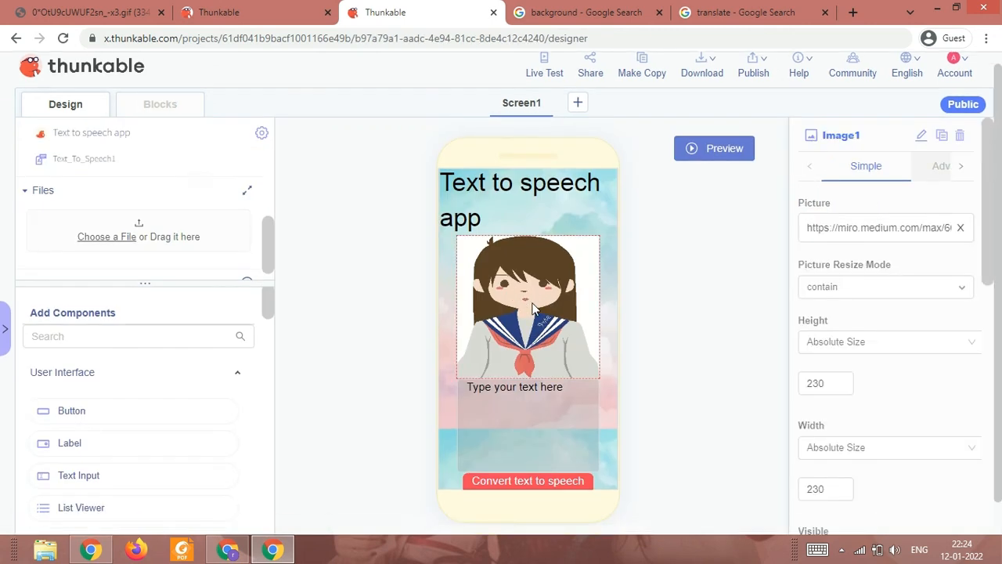